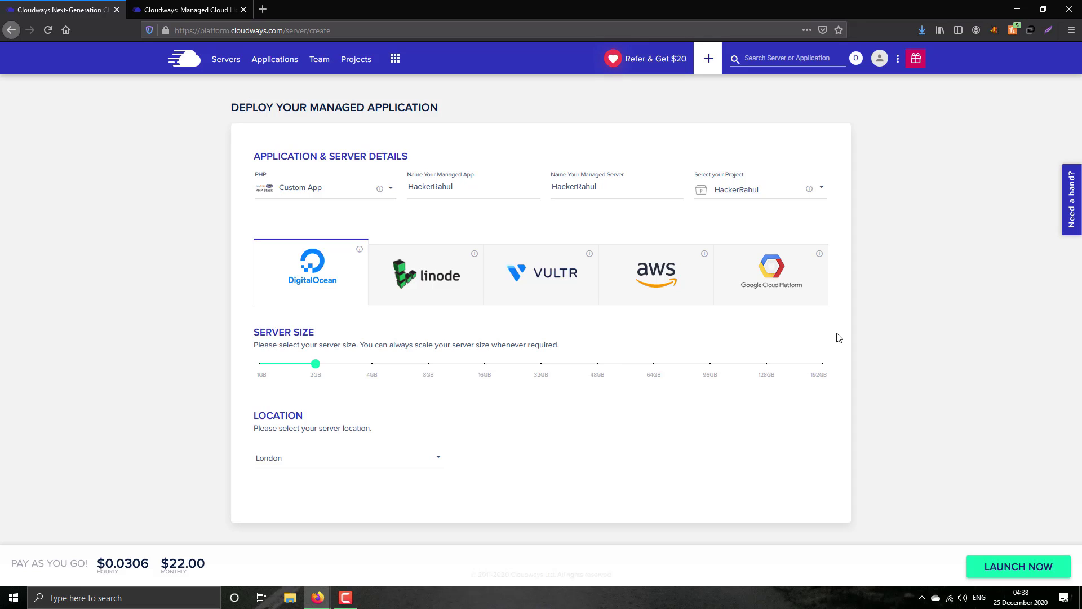
Compare the Linode and AWS providers, then select Google Cloud Platform
left_click(426, 286)
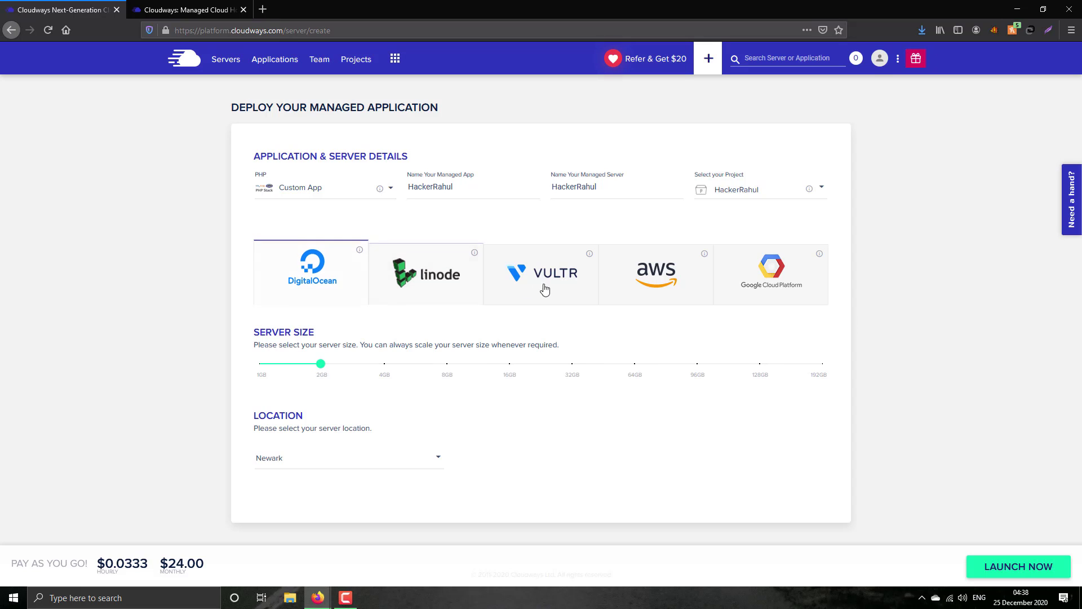
left_click(701, 282)
left_click(762, 279)
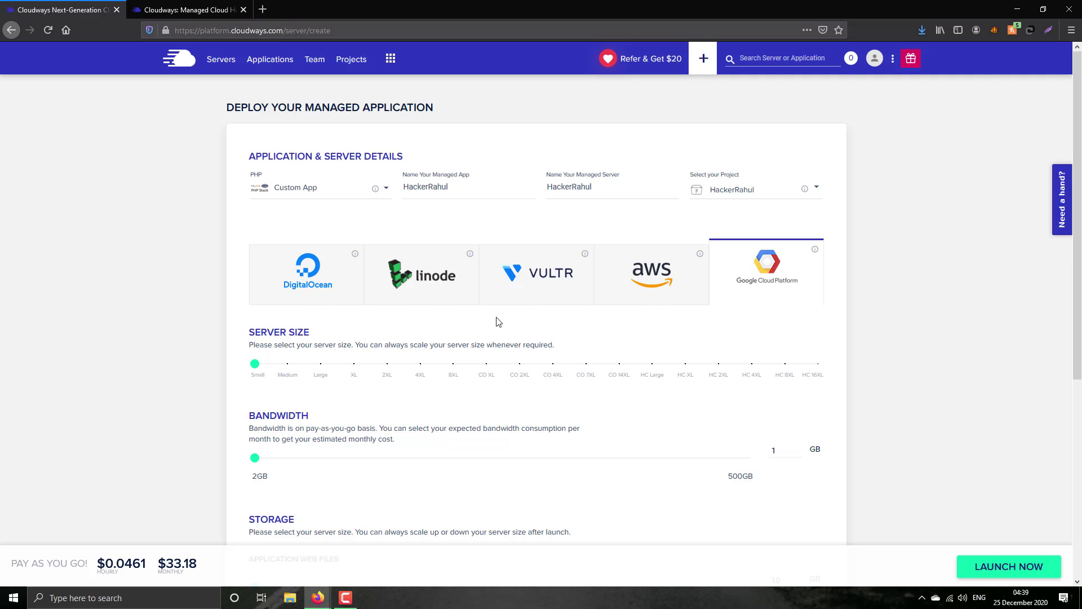
Choose PHP Custom App as the application type
left_click(342, 194)
scroll(301, 197, "down", 2)
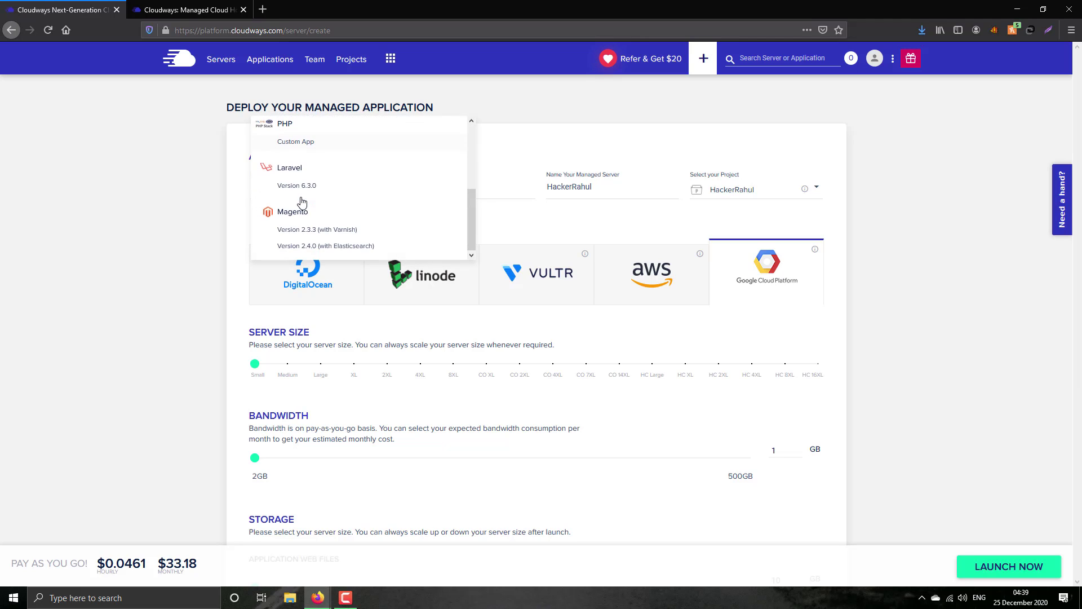
scroll(303, 202, "up", 3)
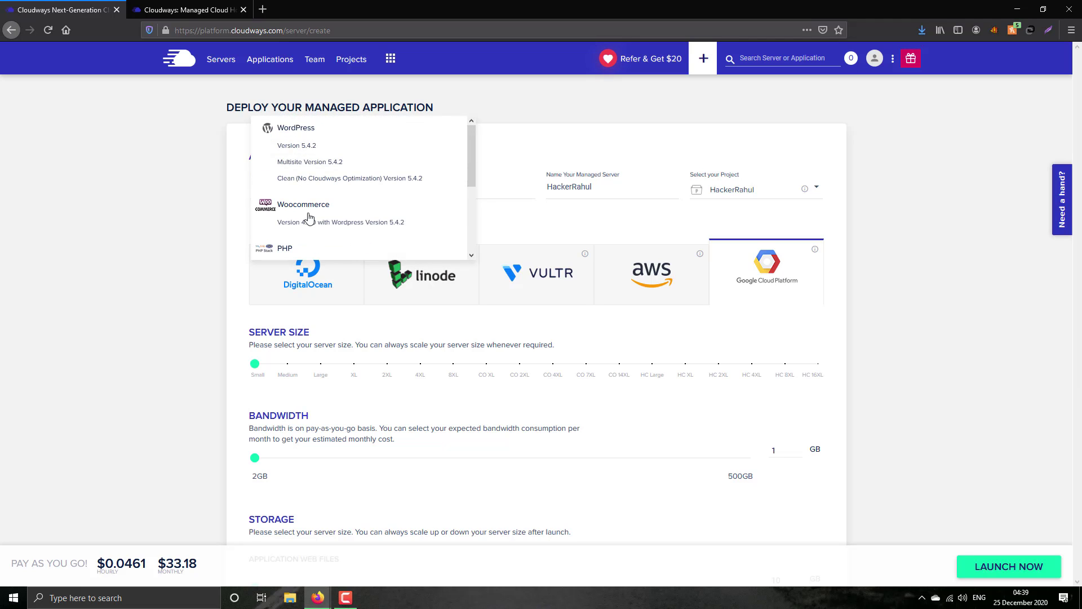
scroll(306, 217, "down", 3)
scroll(324, 241, "up", 3)
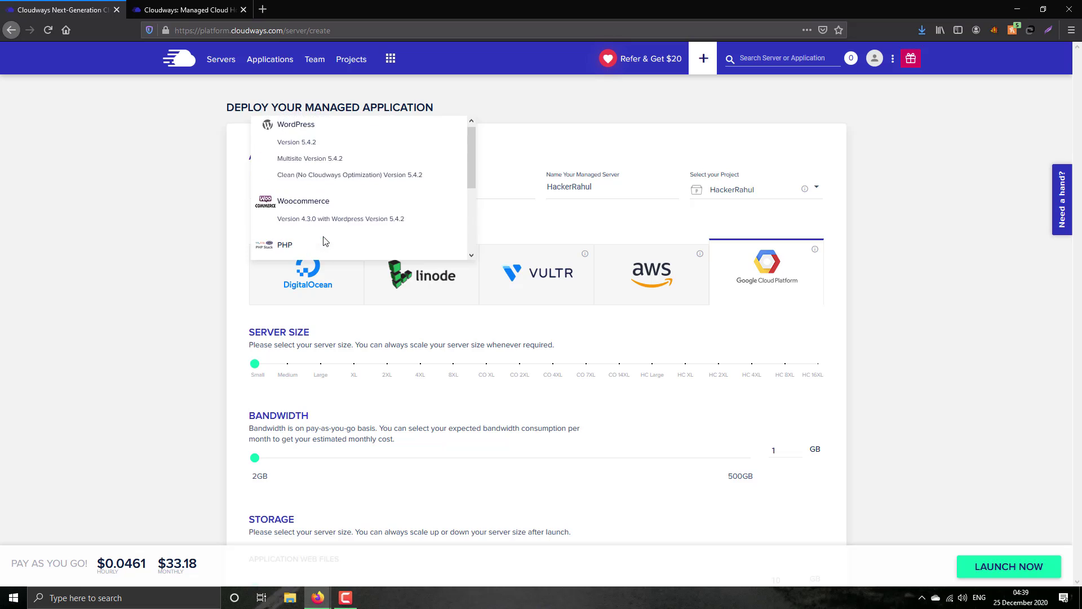
scroll(316, 240, "down", 1)
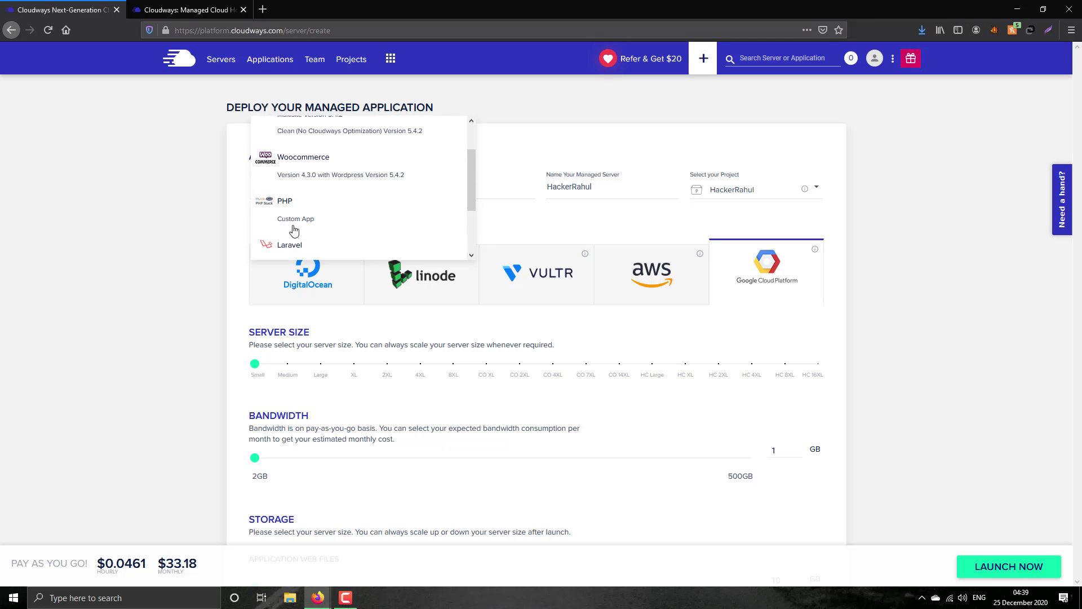
left_click(303, 223)
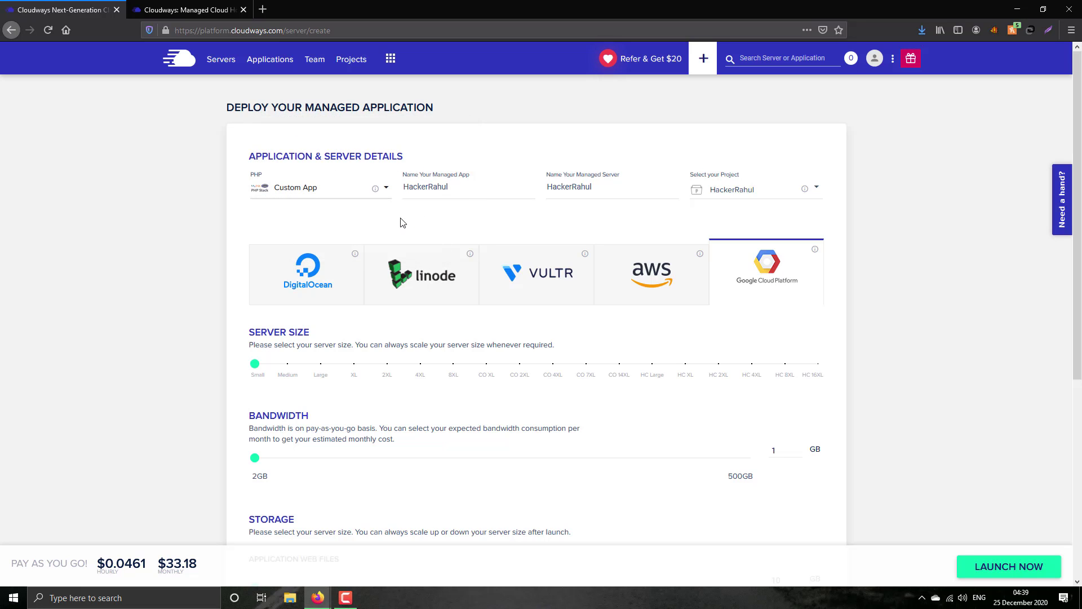
left_click(386, 188)
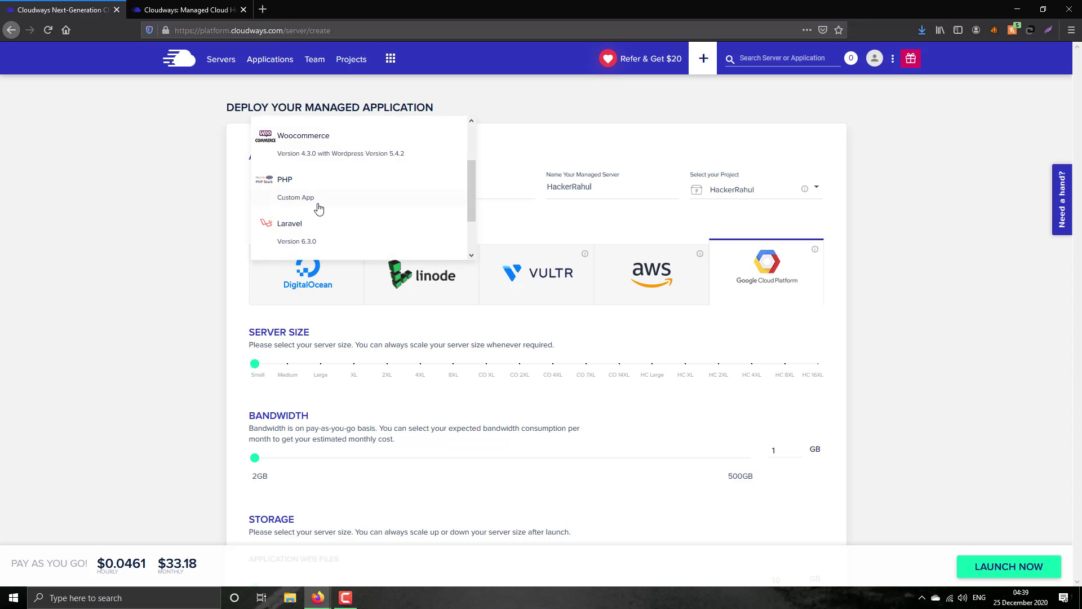
left_click(236, 214)
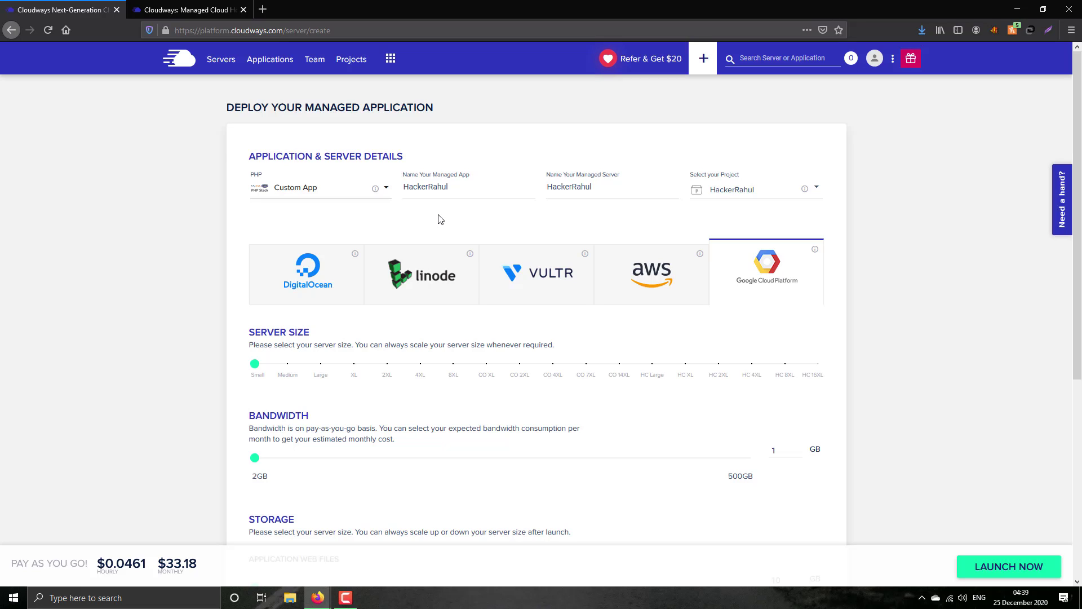
left_click(485, 194)
left_click(618, 193)
left_click(764, 195)
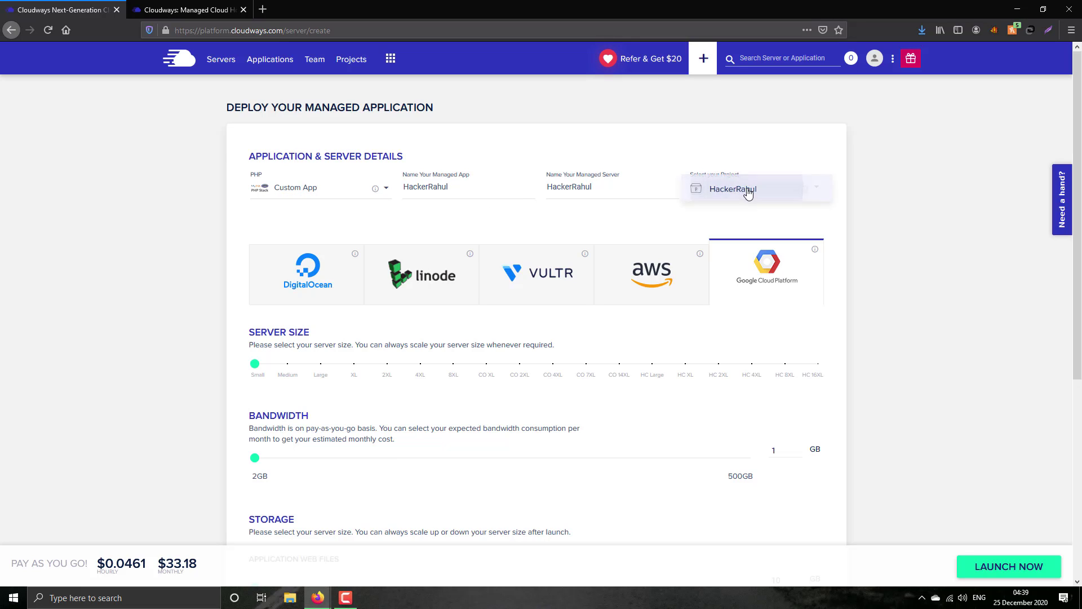
left_click(748, 194)
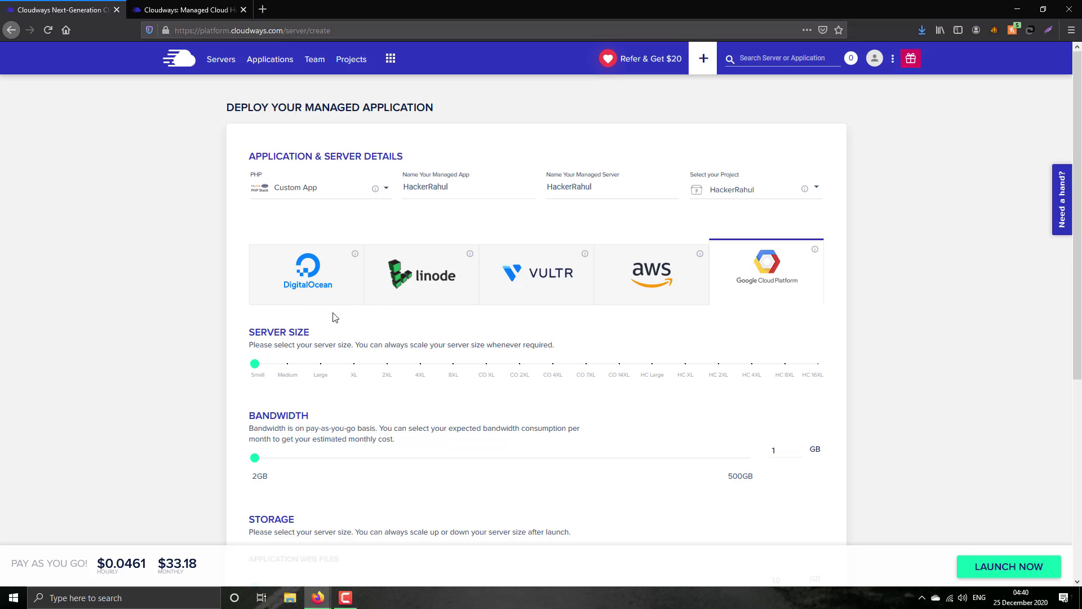
Search Google for 'digital ocean api' in a new tab
left_click(262, 12)
left_click(290, 33)
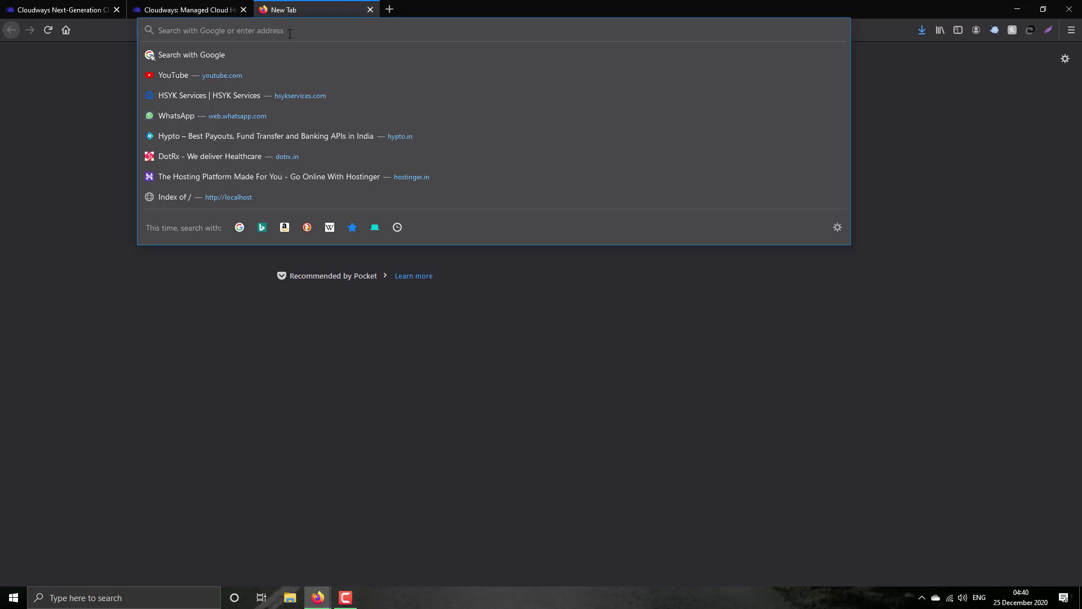
type("digital ")
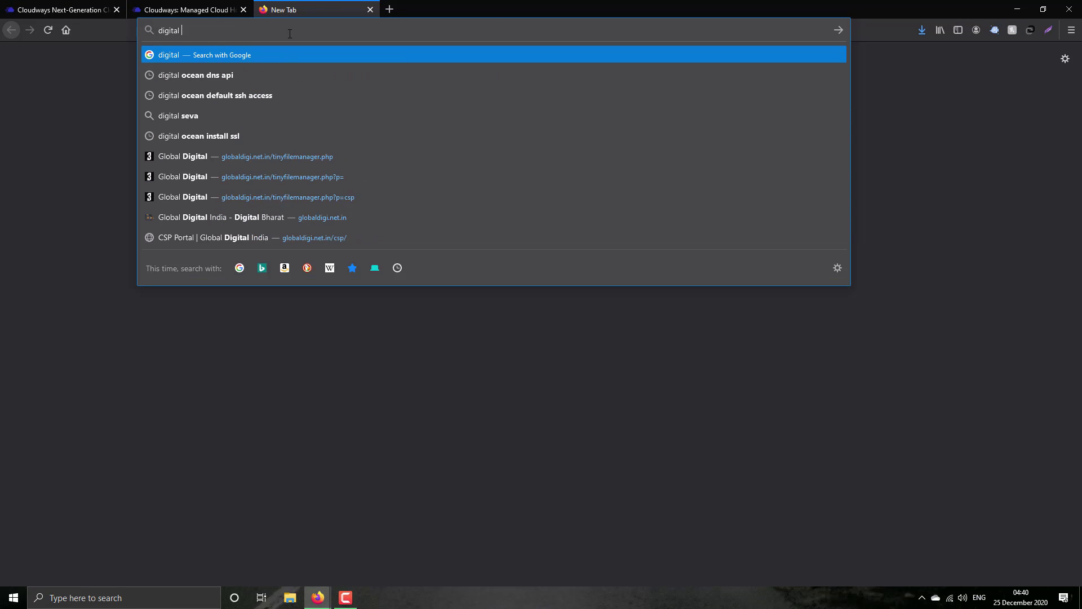
type("ocean api")
key("Return")
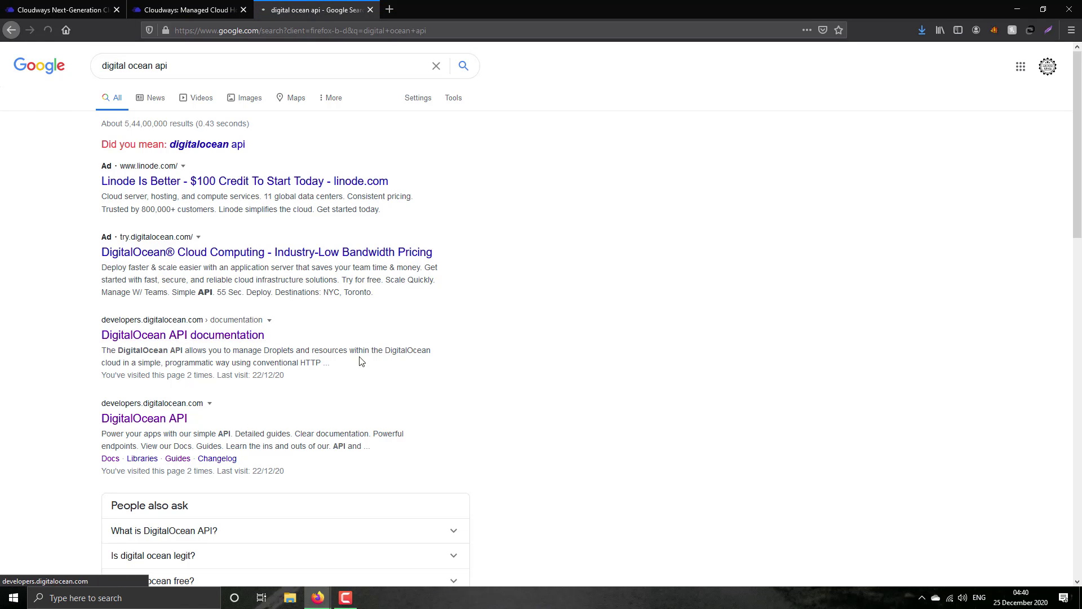
Open the DigitalOcean API documentation result, skim it, and return to the Cloudways tab
left_click(209, 335)
left_click(14, 6)
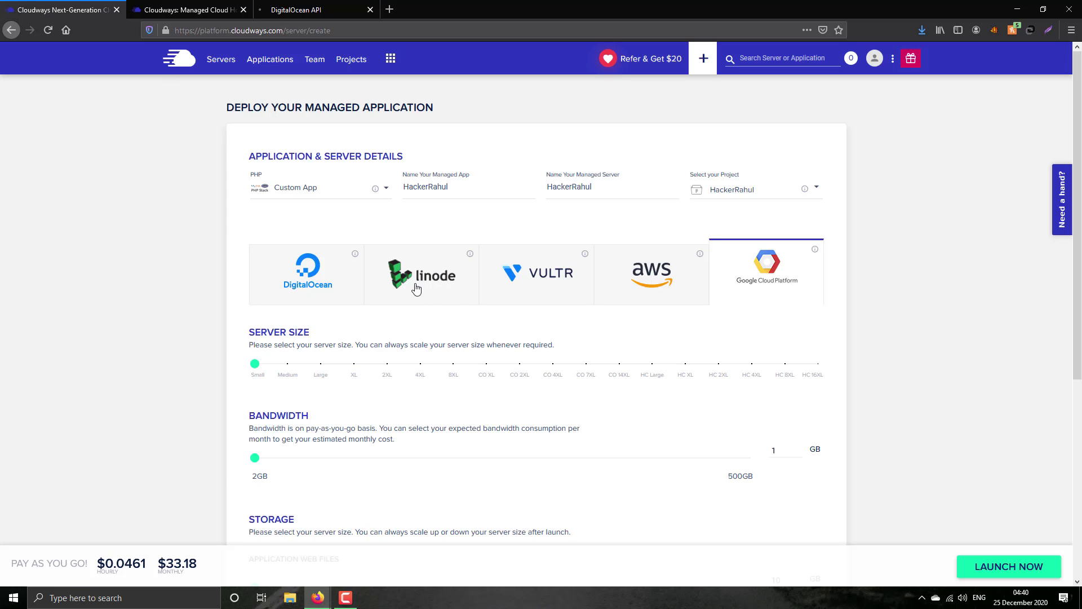
left_click(296, 10)
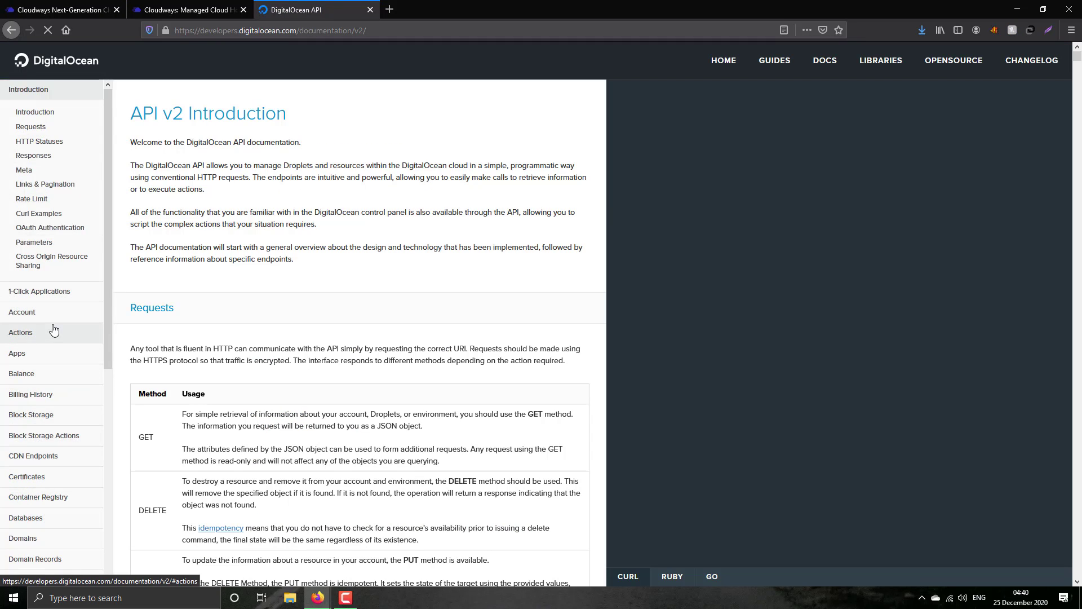
scroll(53, 328, "down", 3)
left_click(79, 4)
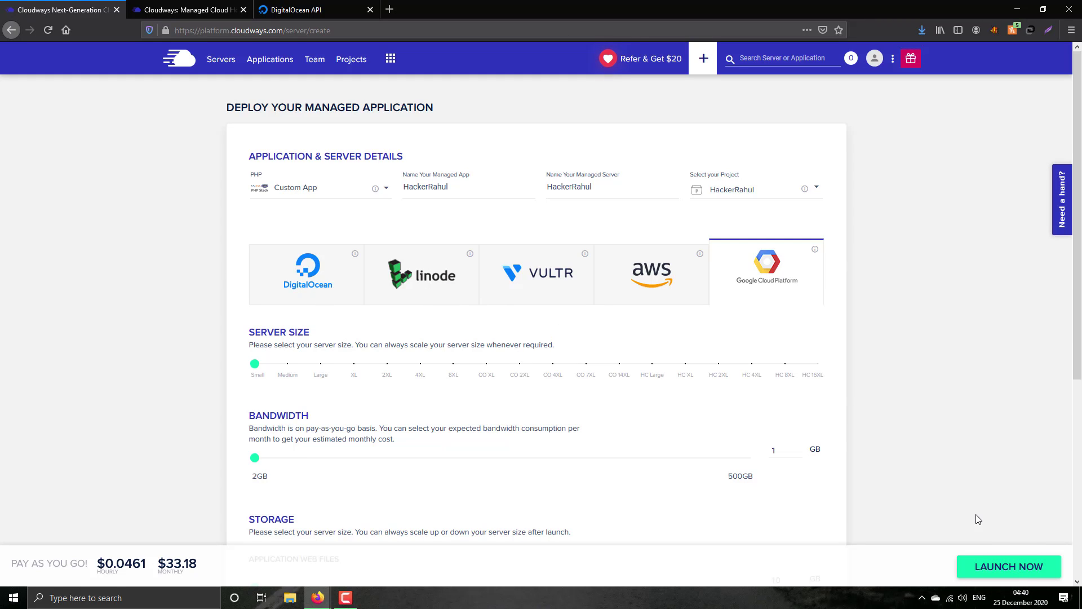
Select Linode with a 1GB server size, after briefly trying DigitalOcean
left_click(441, 281)
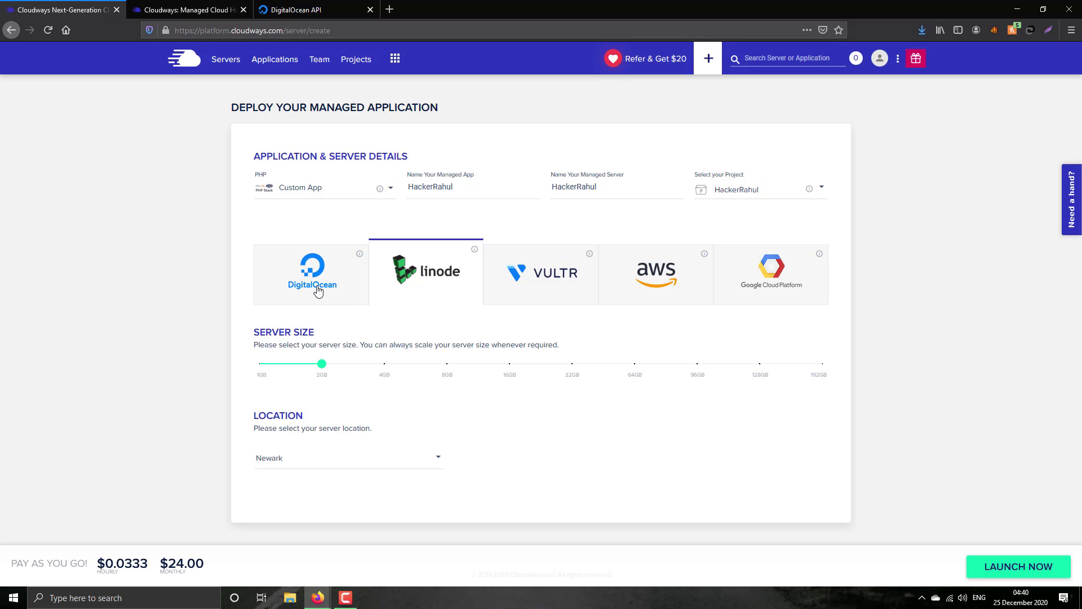
left_click(337, 294)
mouse_move(317, 372)
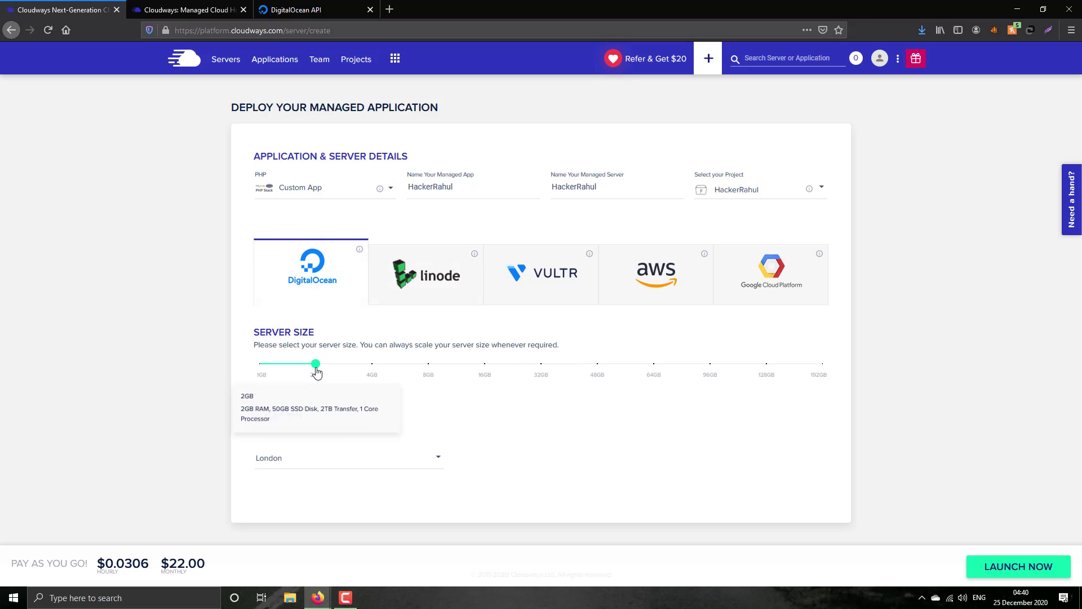
left_click(262, 367)
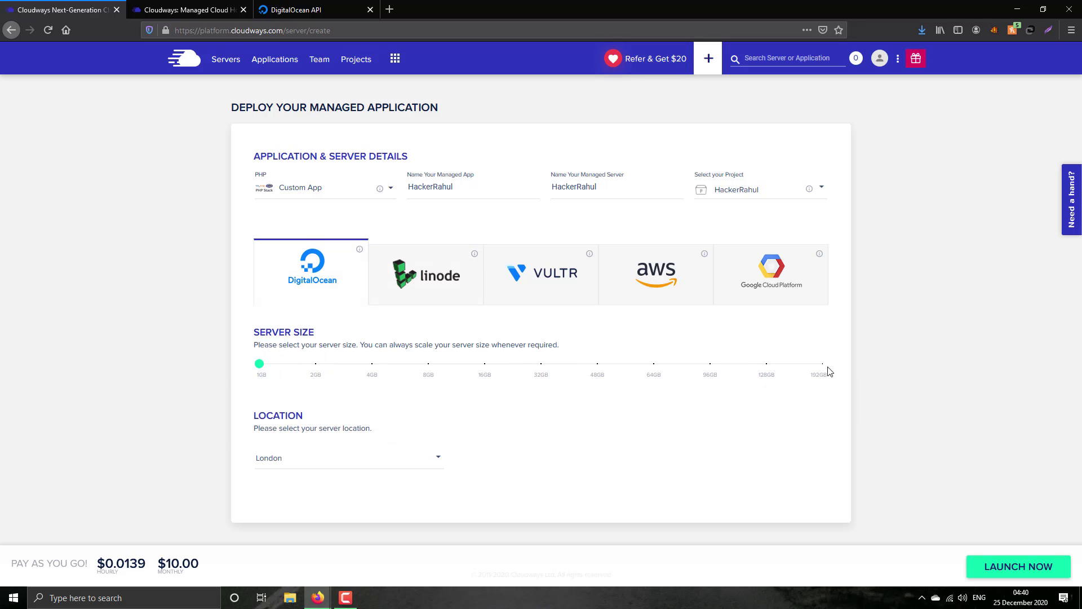
mouse_move(823, 372)
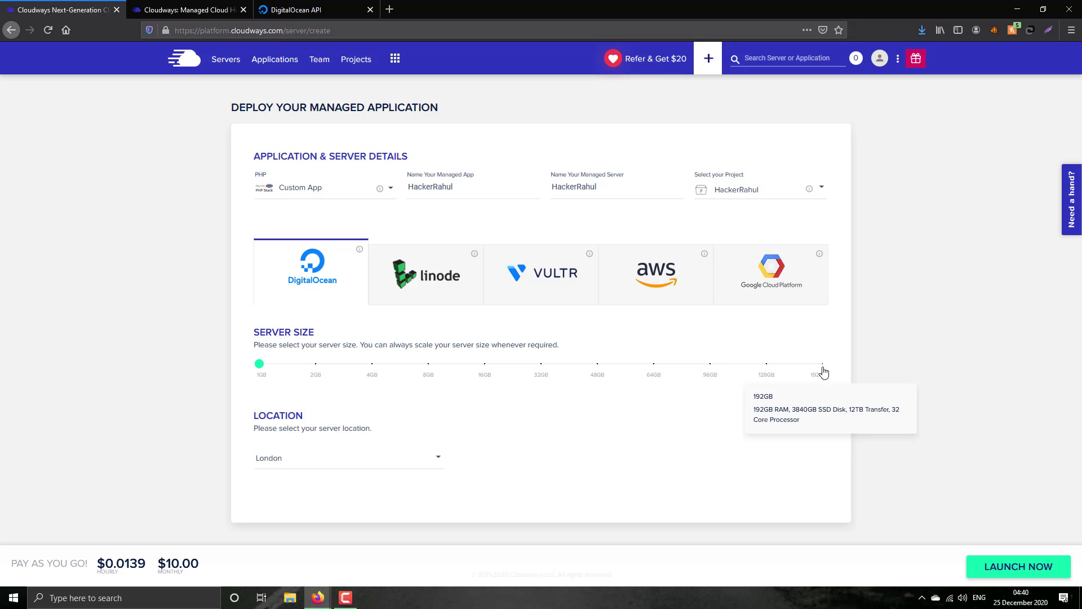
left_click(441, 287)
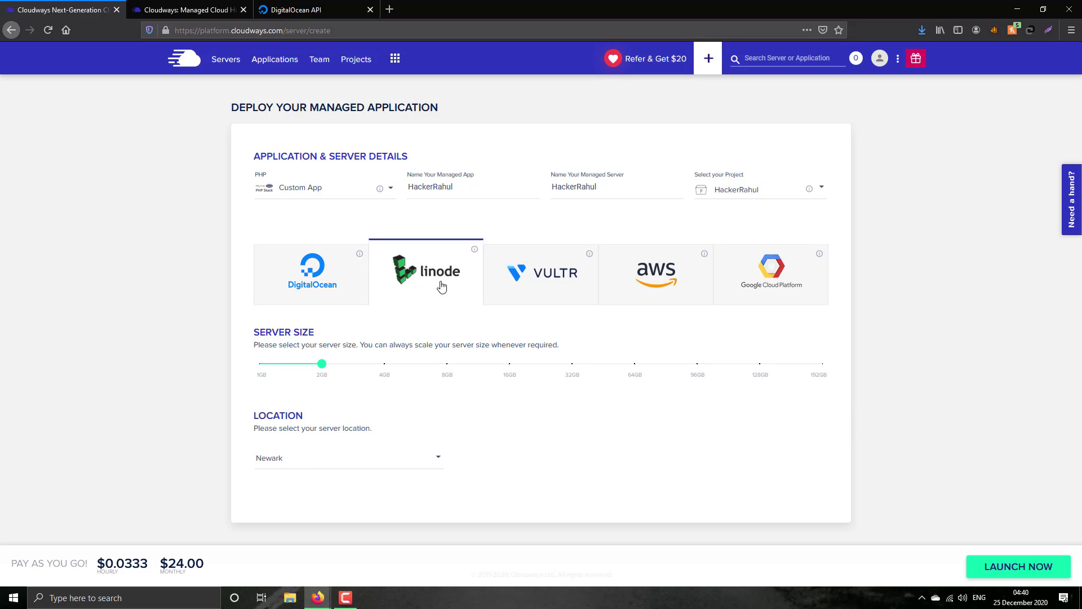
left_click(262, 368)
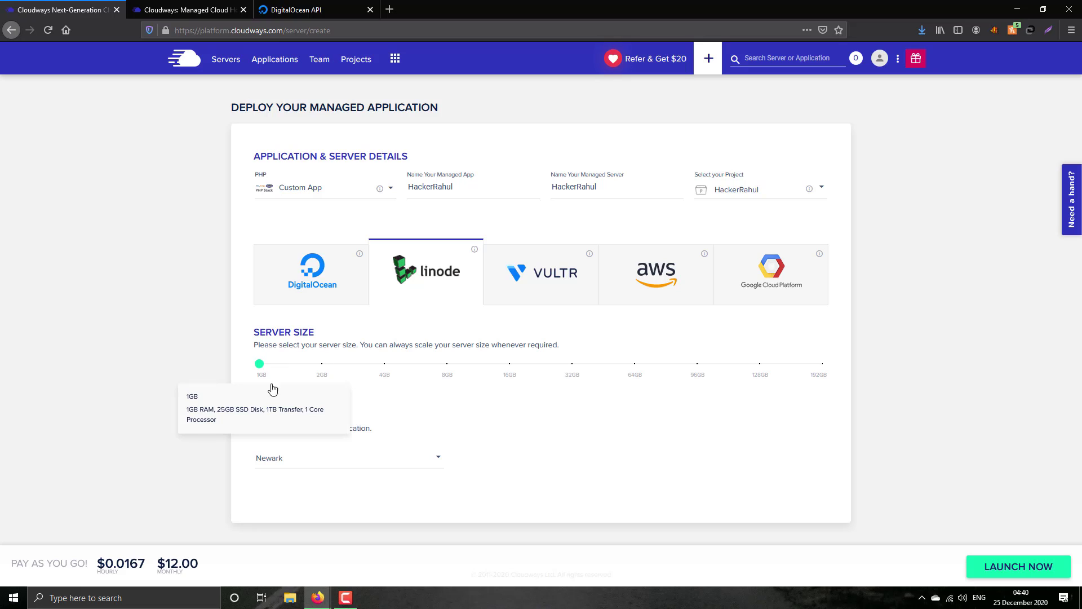
Set the server location to Mumbai and launch the server
left_click(302, 465)
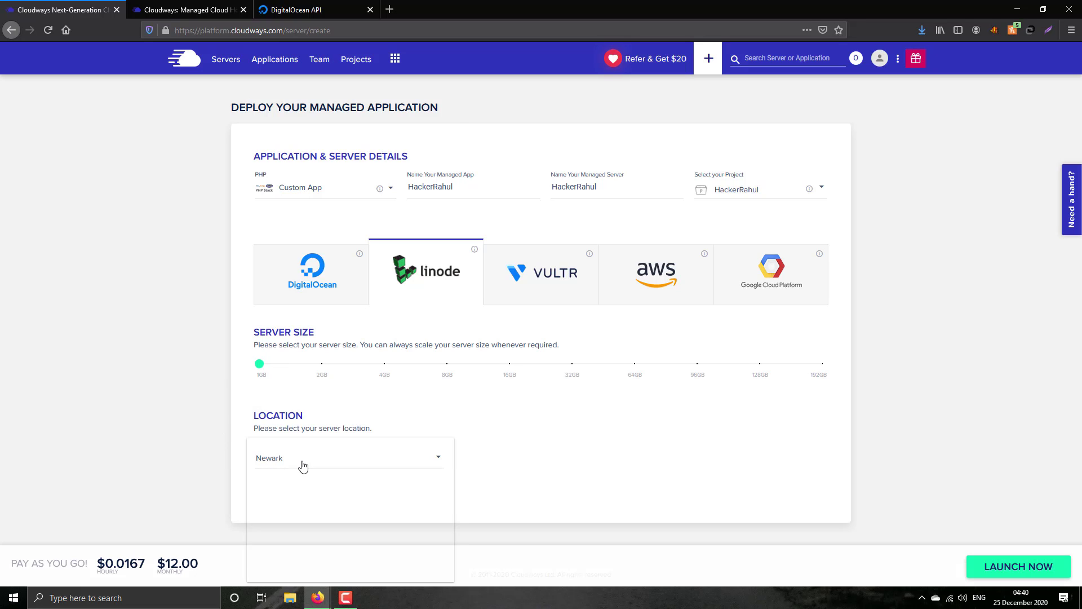
scroll(326, 502, "down", 5)
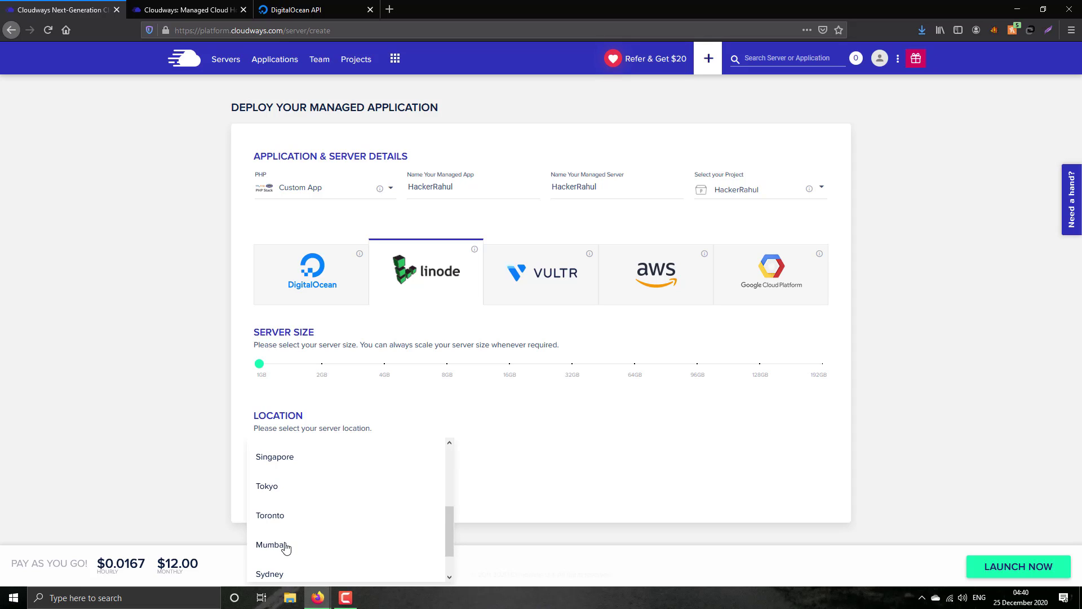
left_click(286, 547)
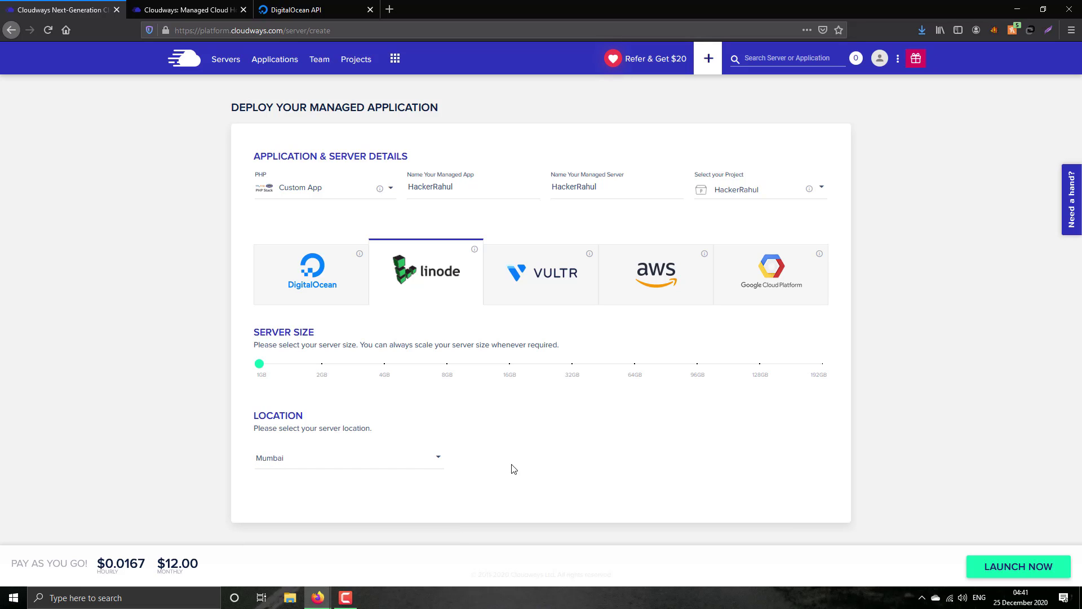
left_click(1052, 572)
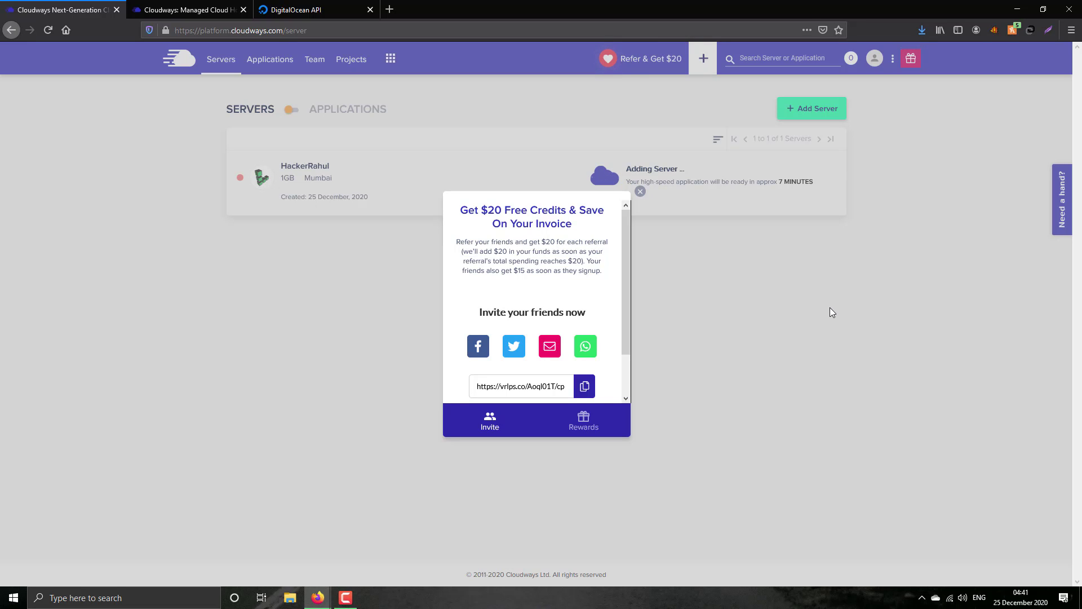
Dismiss the referral popup and wait for the 1GB Mumbai server to finish adding
left_click(641, 191)
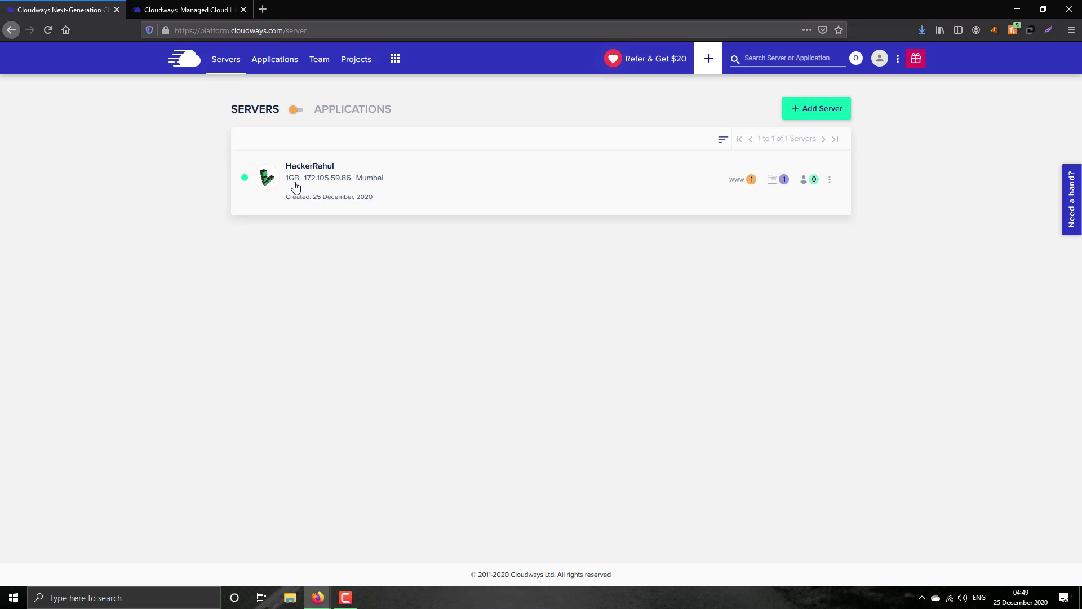
left_click(401, 187)
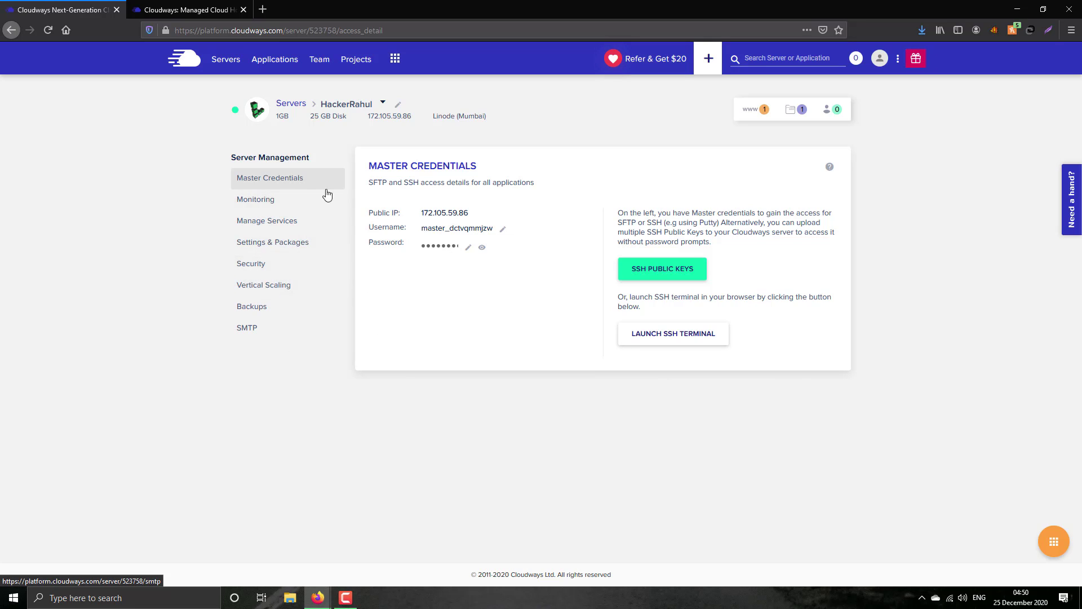
left_click(227, 62)
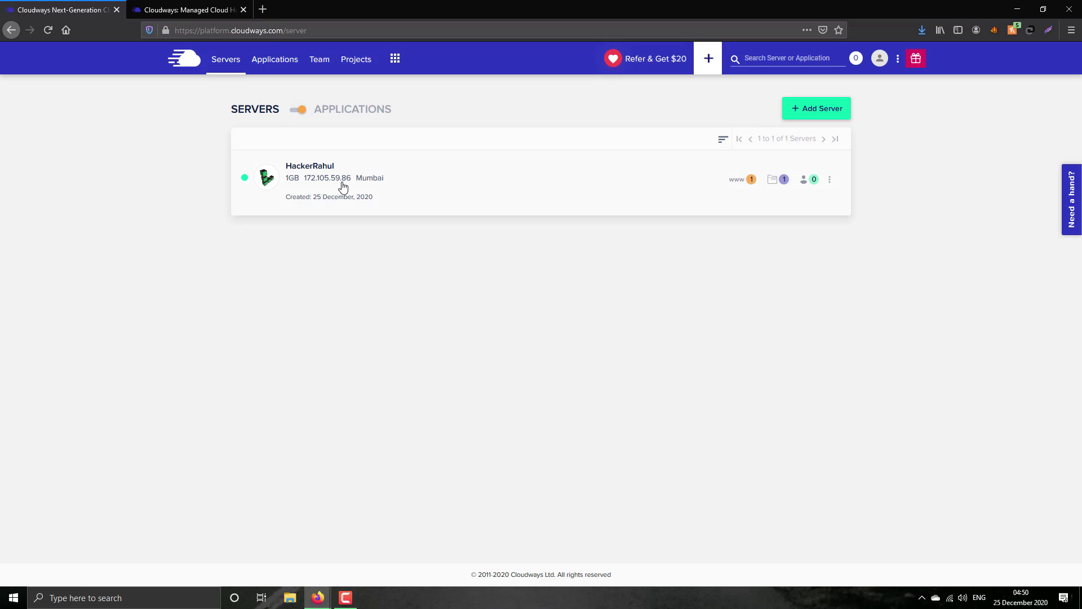
Add new SFTP/SSH application credentials with a chosen username in Access Details
left_click(298, 109)
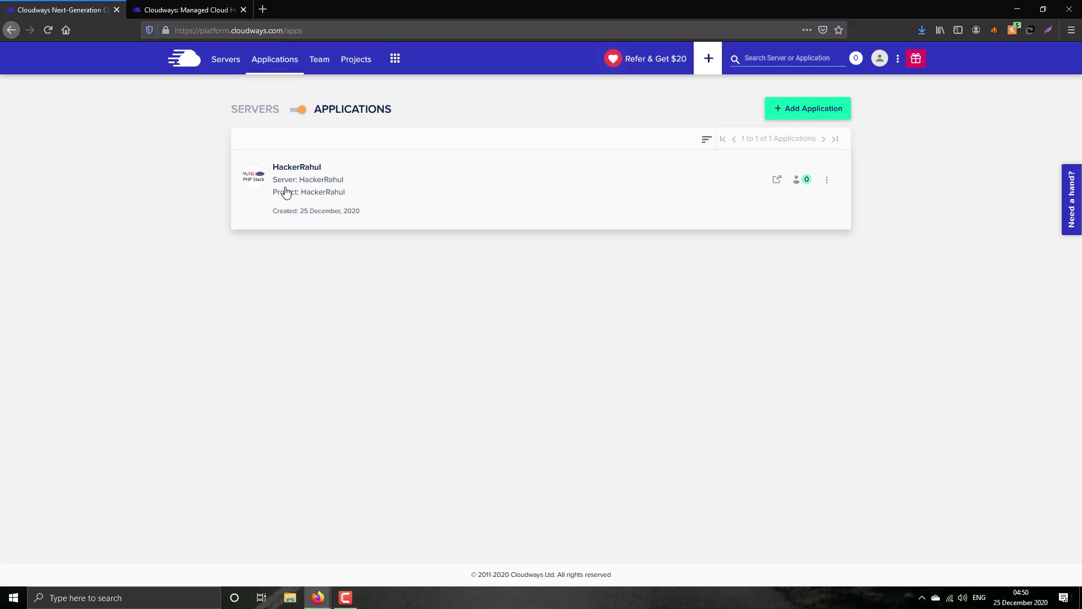
left_click(322, 190)
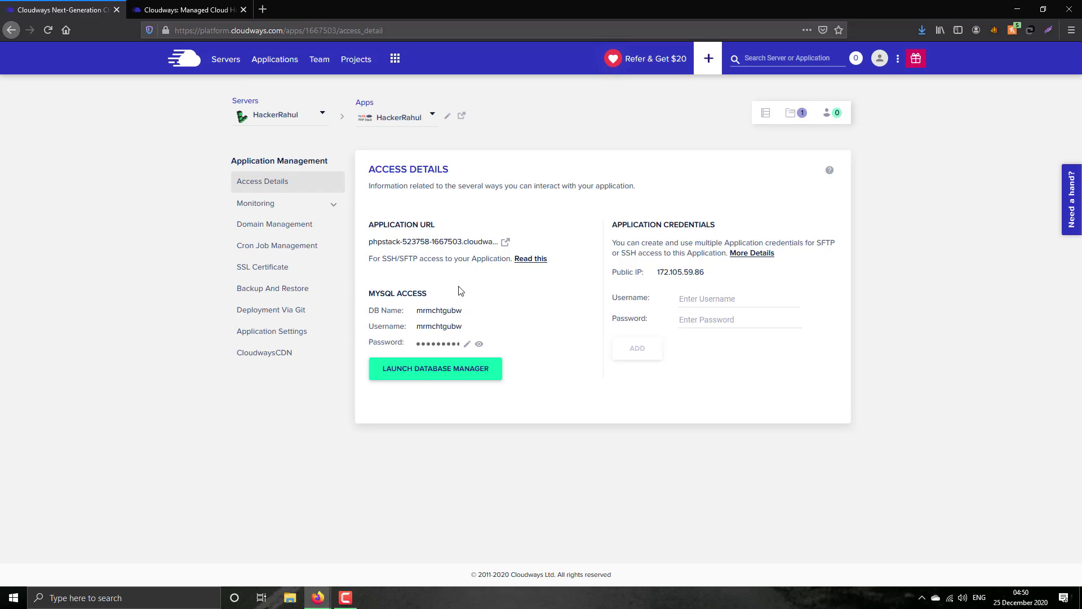
left_click(721, 302)
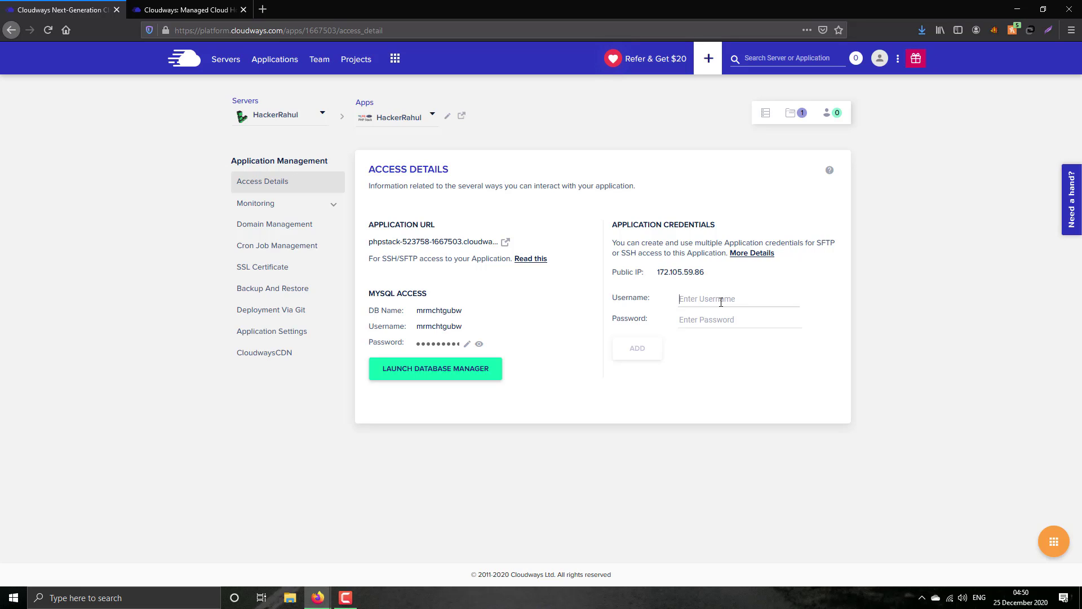
type("hackerrahul")
key("Tab")
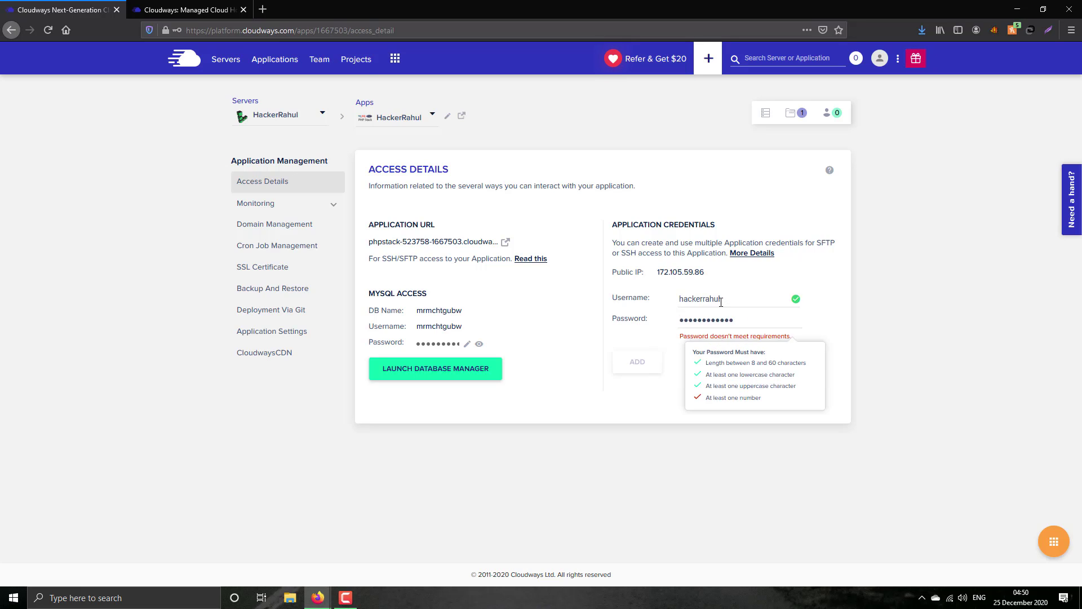
key("Return")
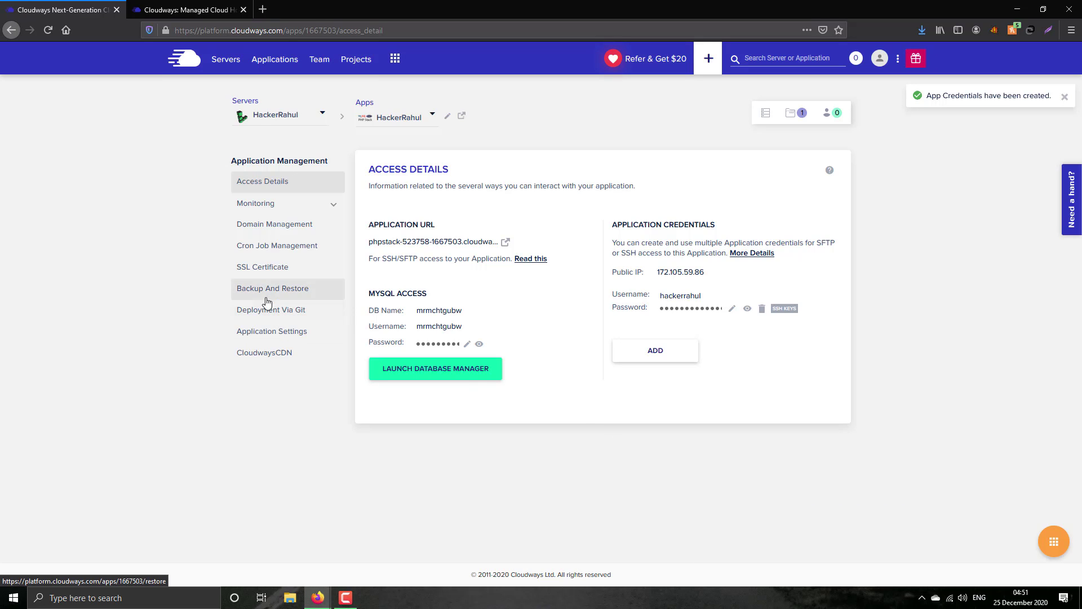
Return to Access Details, then minimize Firefox and open the desktop context menu
left_click(279, 338)
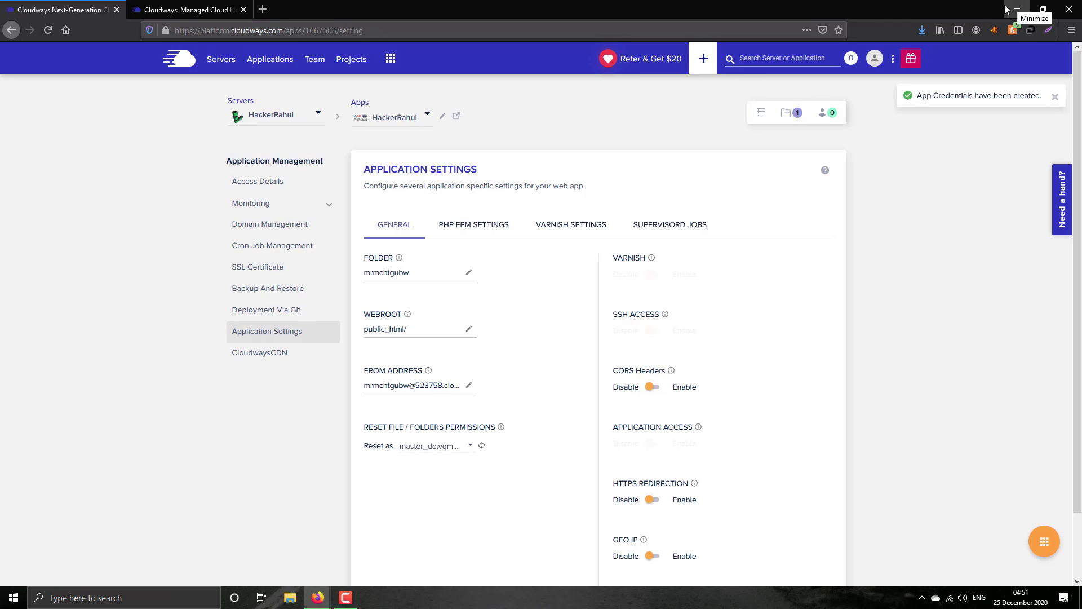
left_click(282, 181)
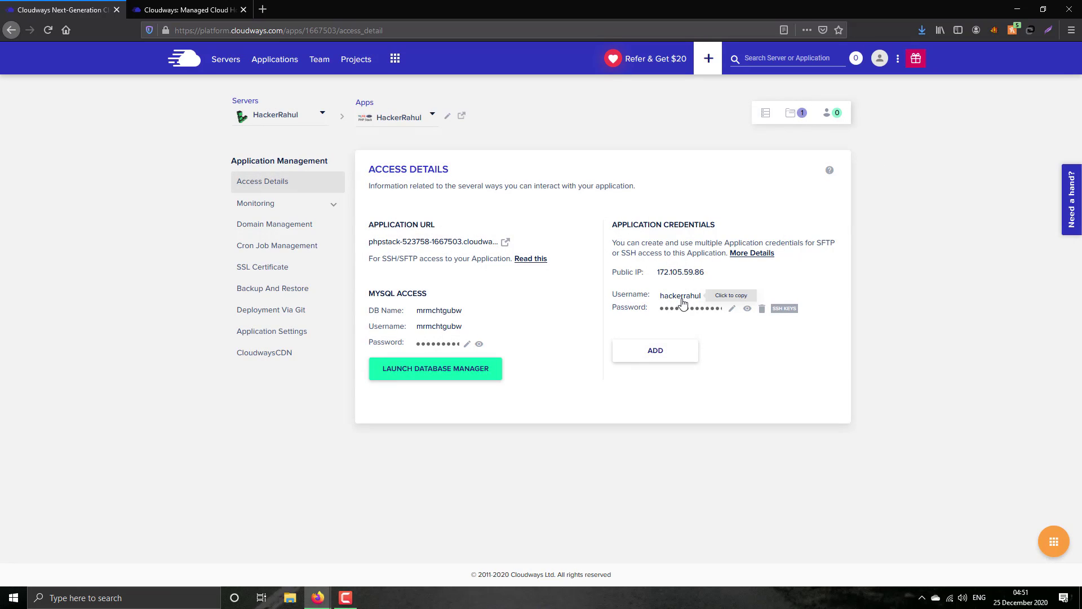
left_click(1014, 6)
right_click(374, 168)
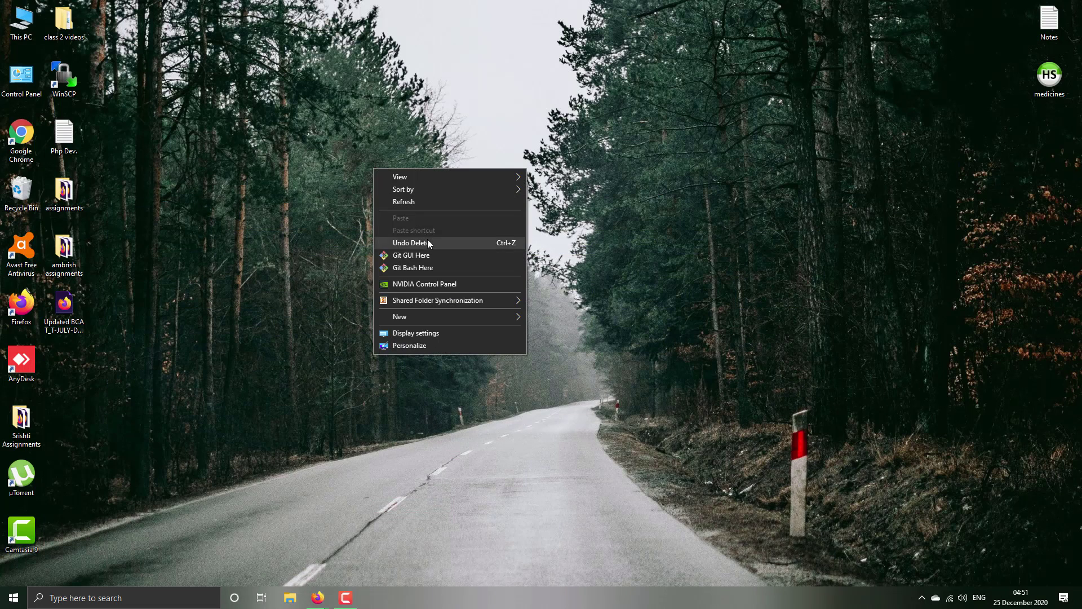
Open Git Bash in the Desktop folder, then bring the Cloudways window back to front
left_click(428, 270)
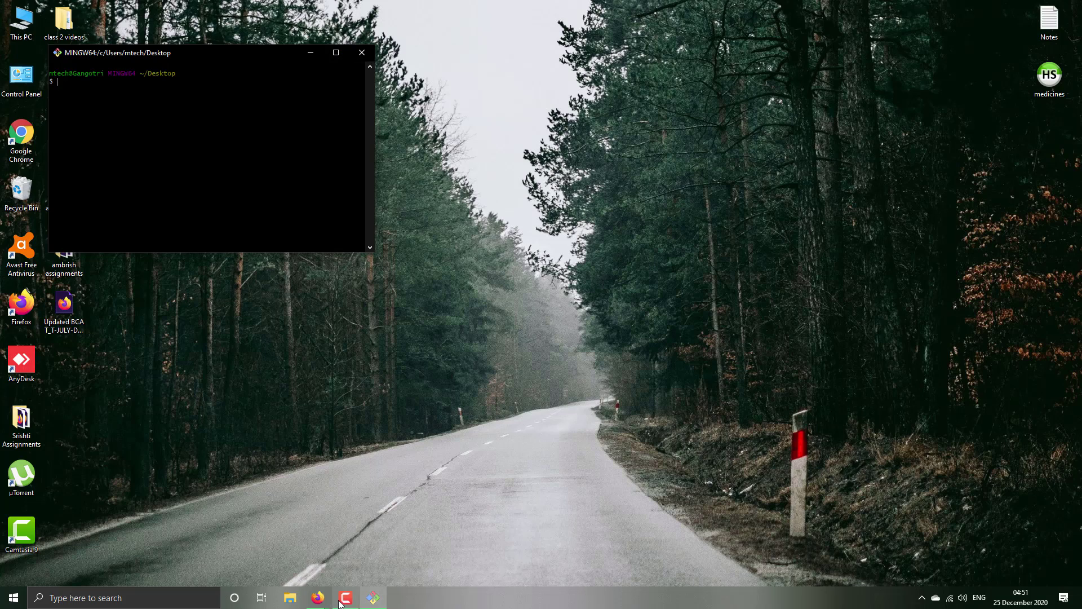
left_click(317, 597)
left_click(286, 534)
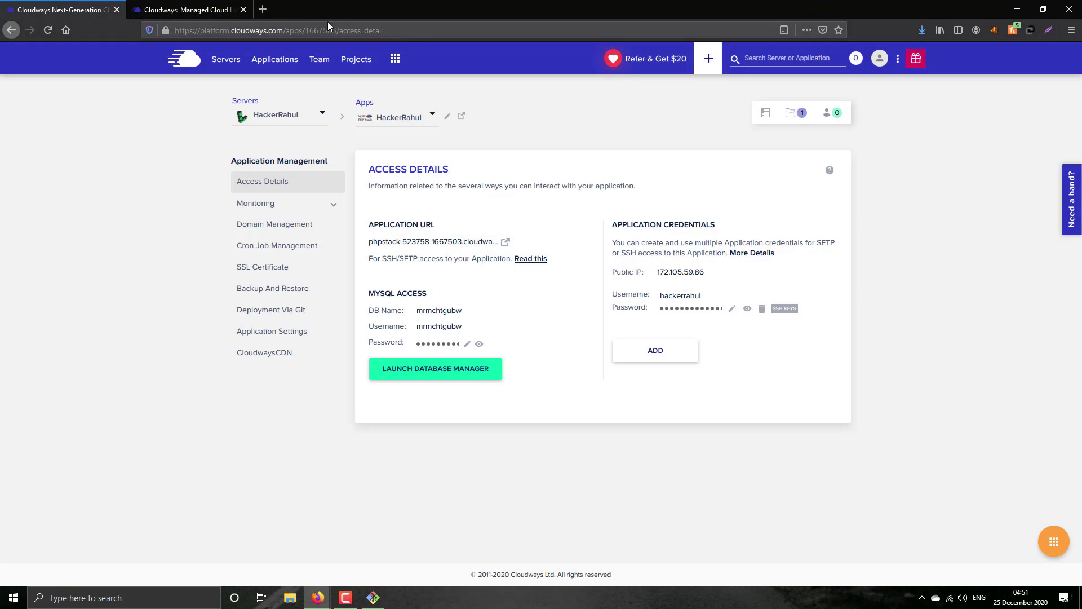
Open git-scm.com from a Google search for 'git' in a new tab, then minimize Firefox
left_click(263, 9)
type("here")
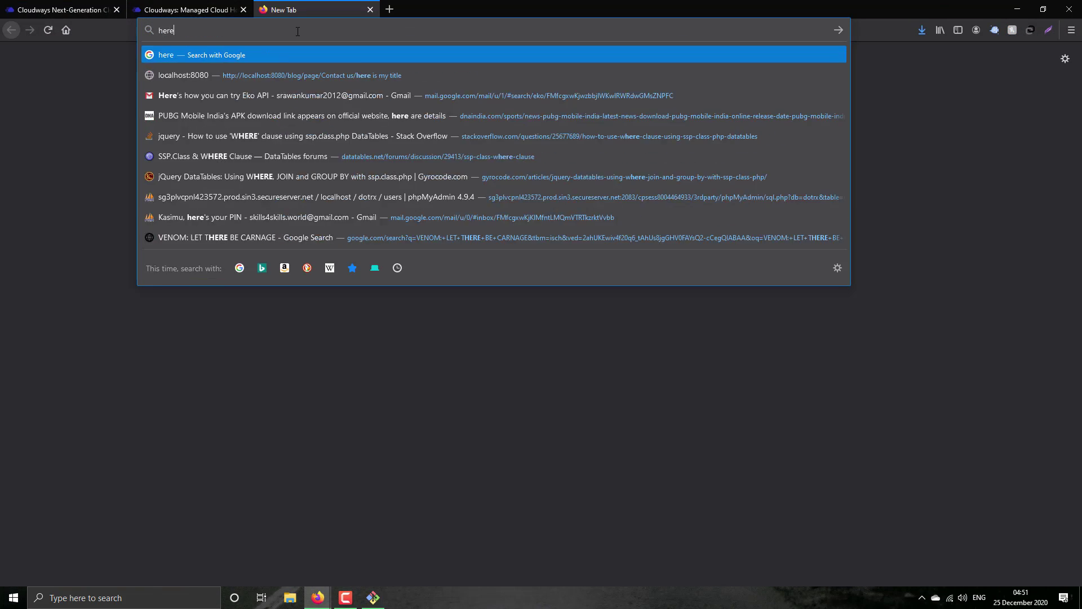
type("github.com/")
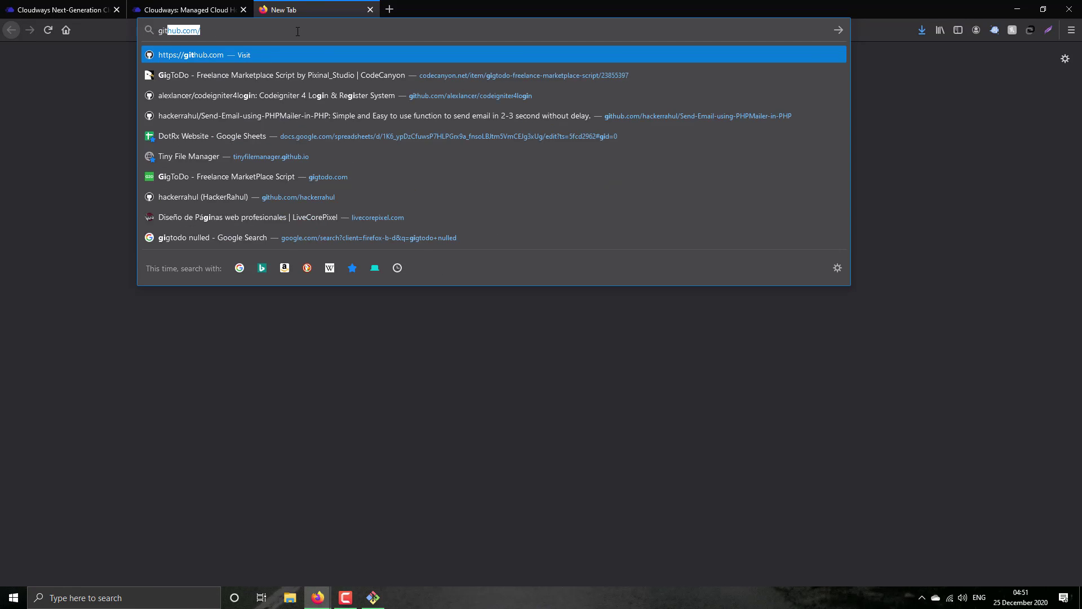
key("Return")
left_click(297, 31)
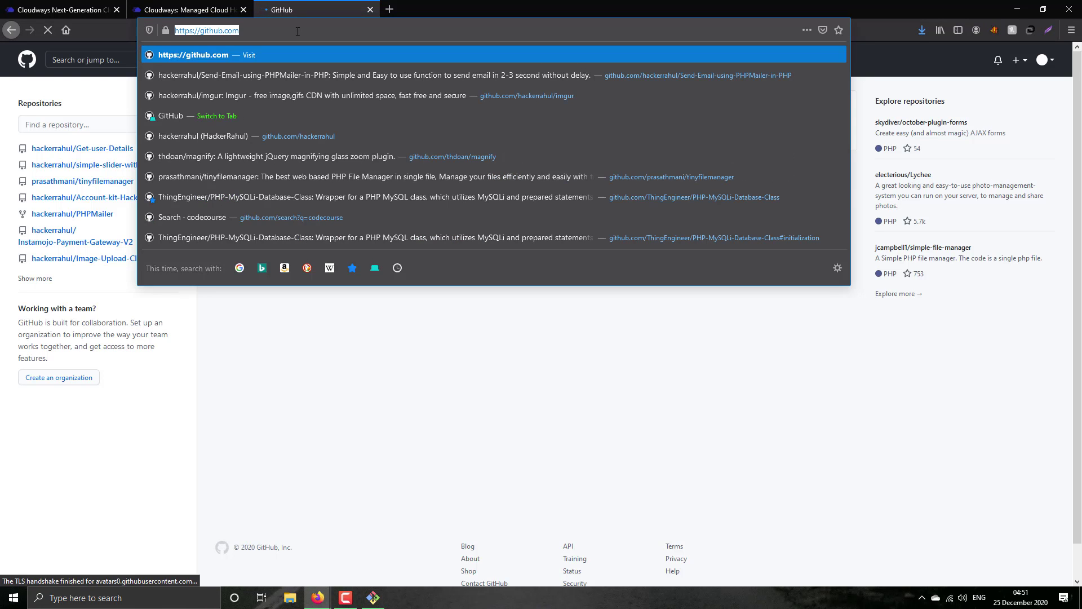
key("BackSpace")
type("git")
key("Delete")
key("Return")
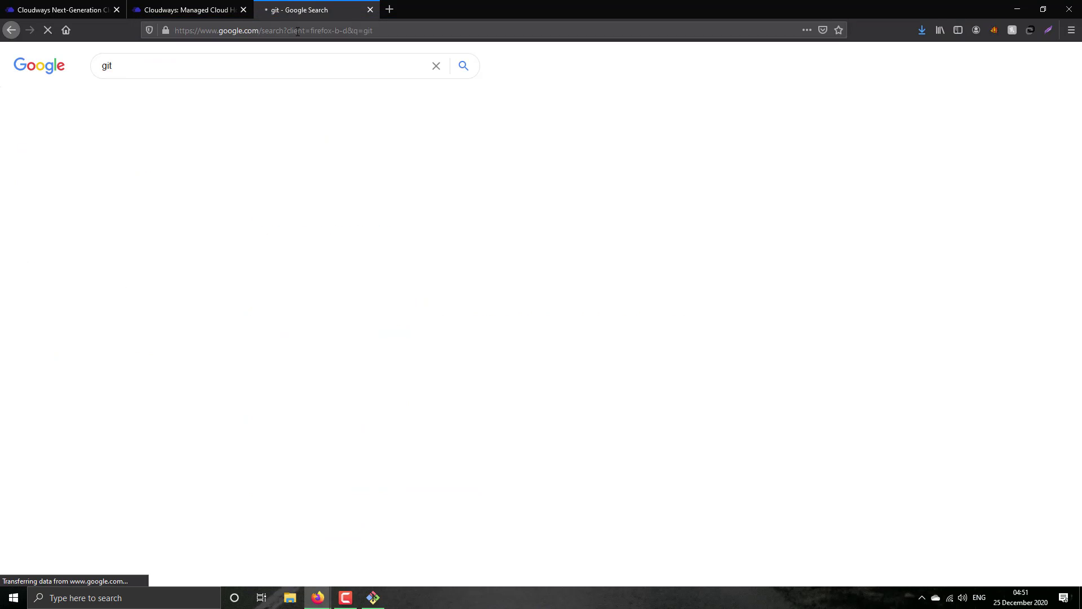
left_click(110, 161)
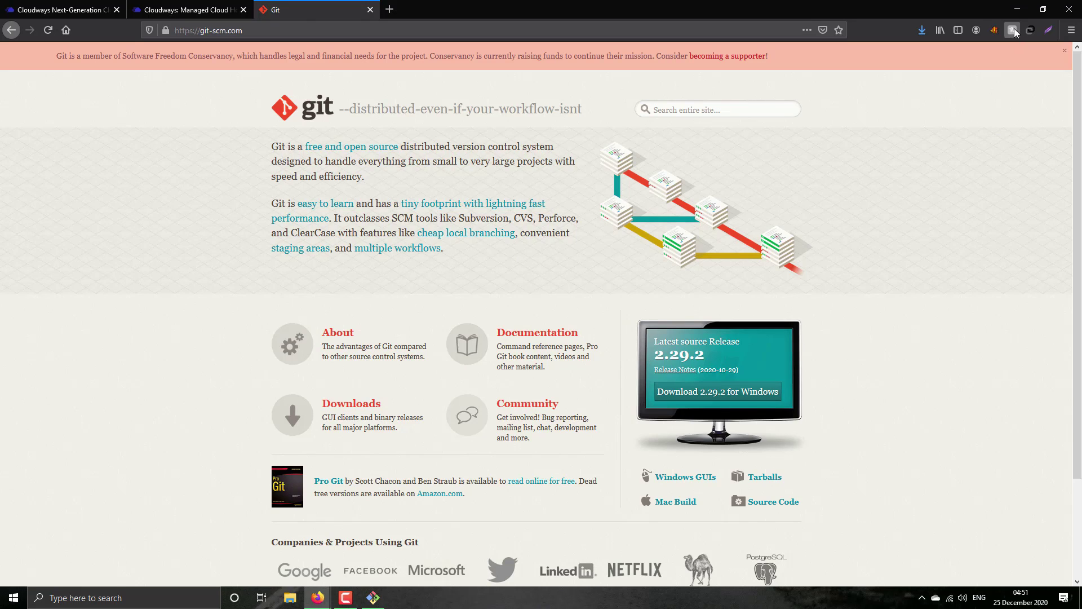
left_click(1018, 9)
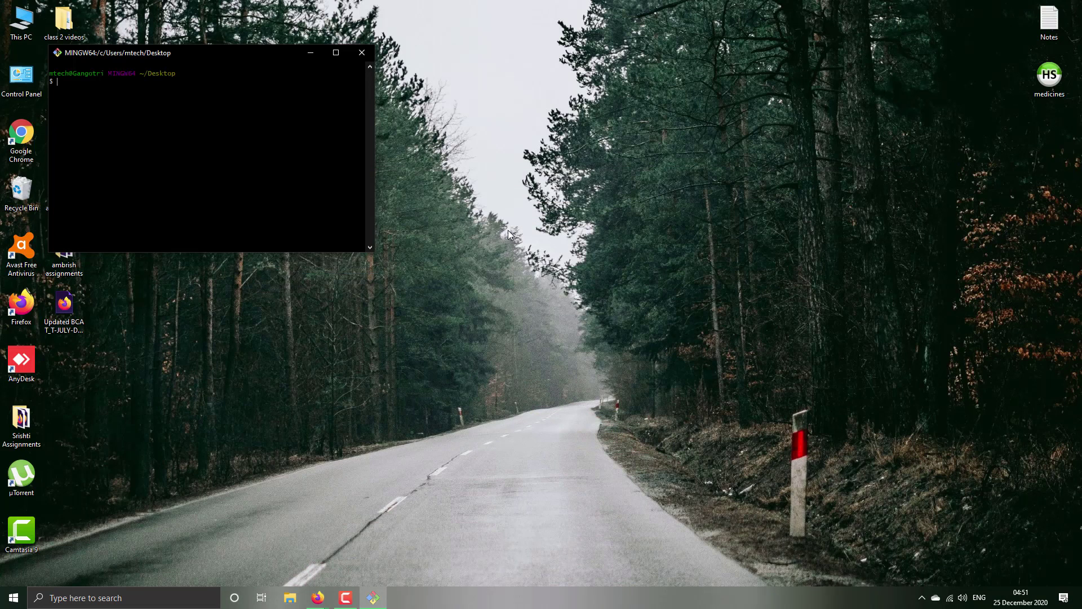
Run ssh as the app user to 172.105.59.86, pasting the IP from Cloudways
right_click(509, 217)
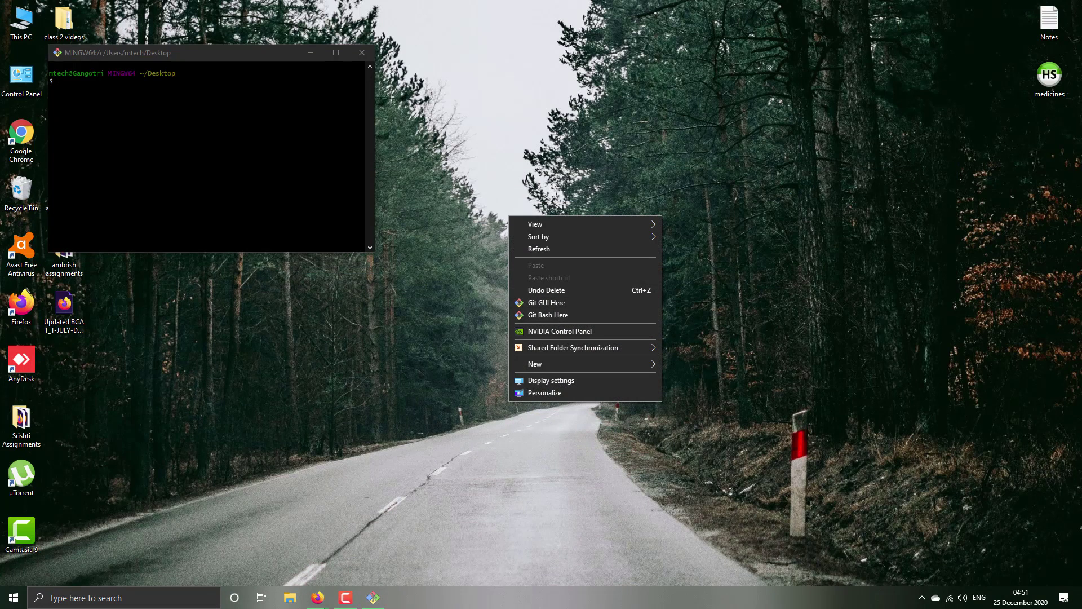
key("alt+Tab")
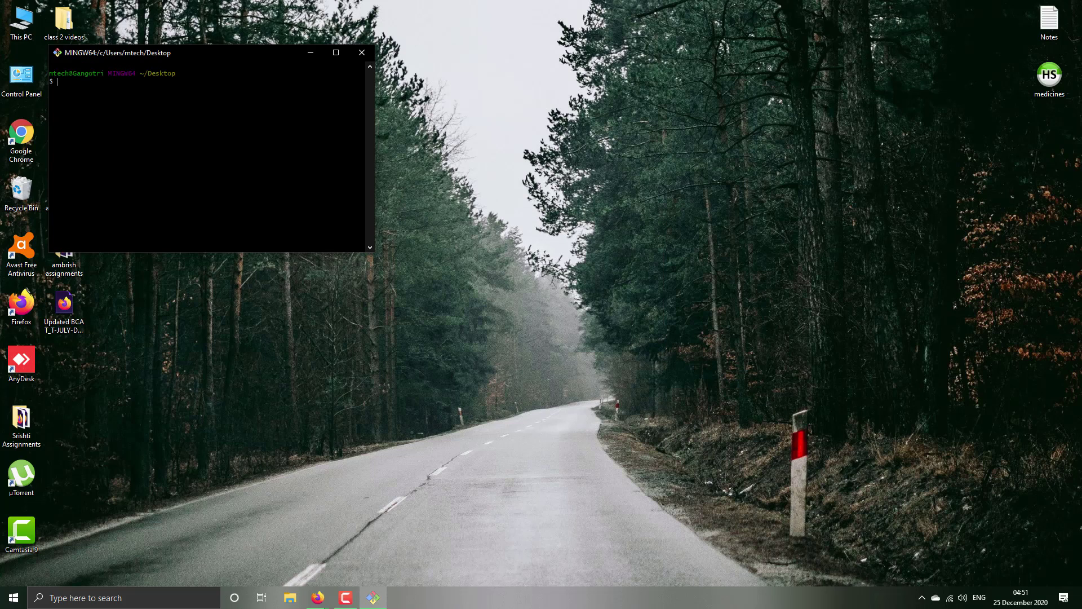
type("ssh hackerrahgu")
mouse_move(318, 598)
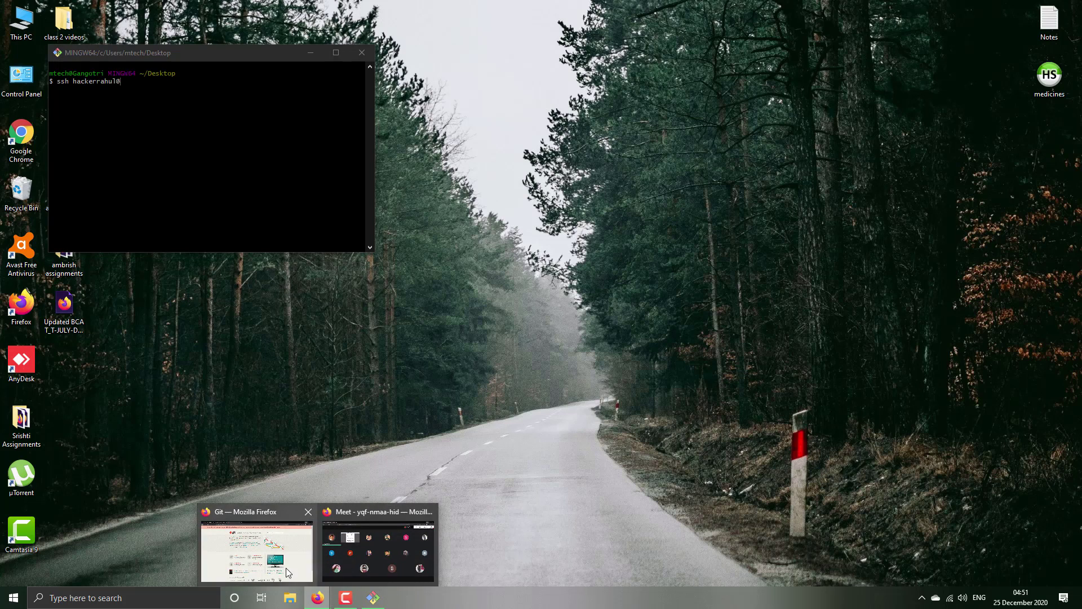
left_click(286, 567)
left_click(186, 10)
left_click(59, 9)
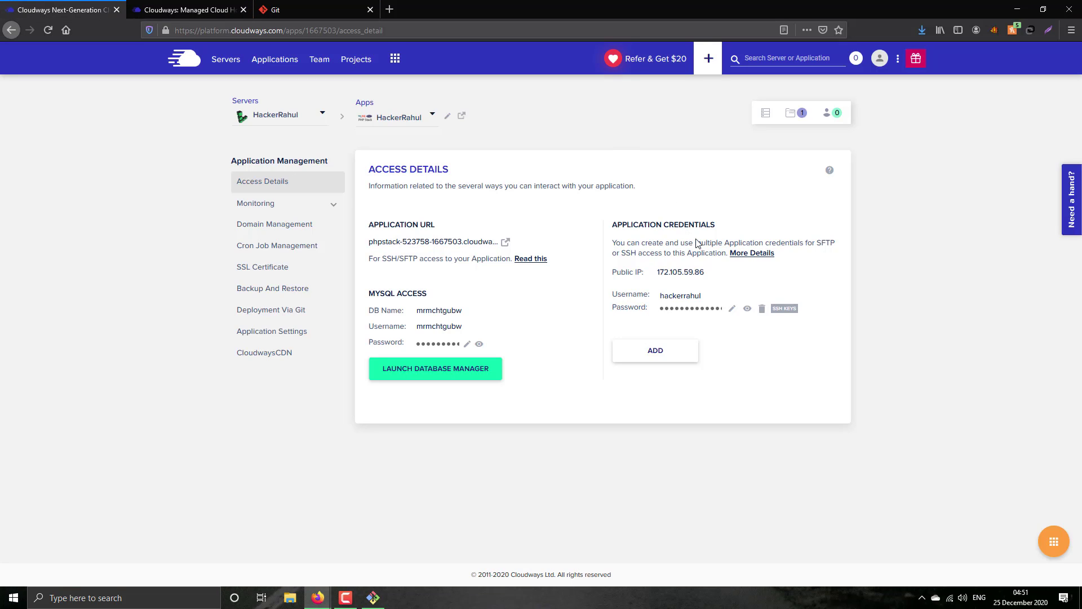
left_click(681, 272)
left_click(372, 598)
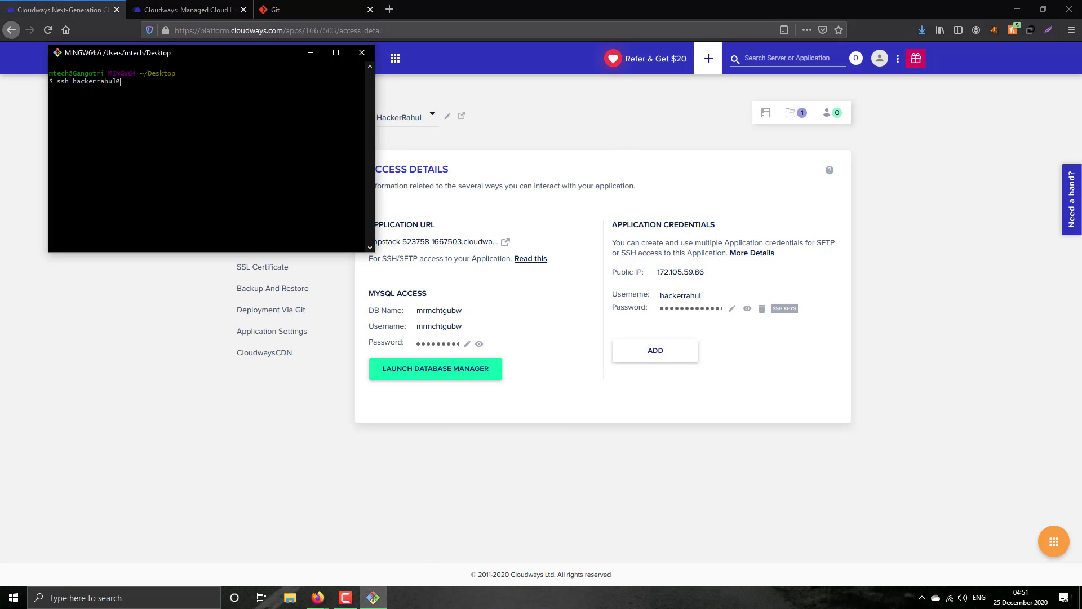
right_click(157, 100)
left_click(176, 128)
key("Return")
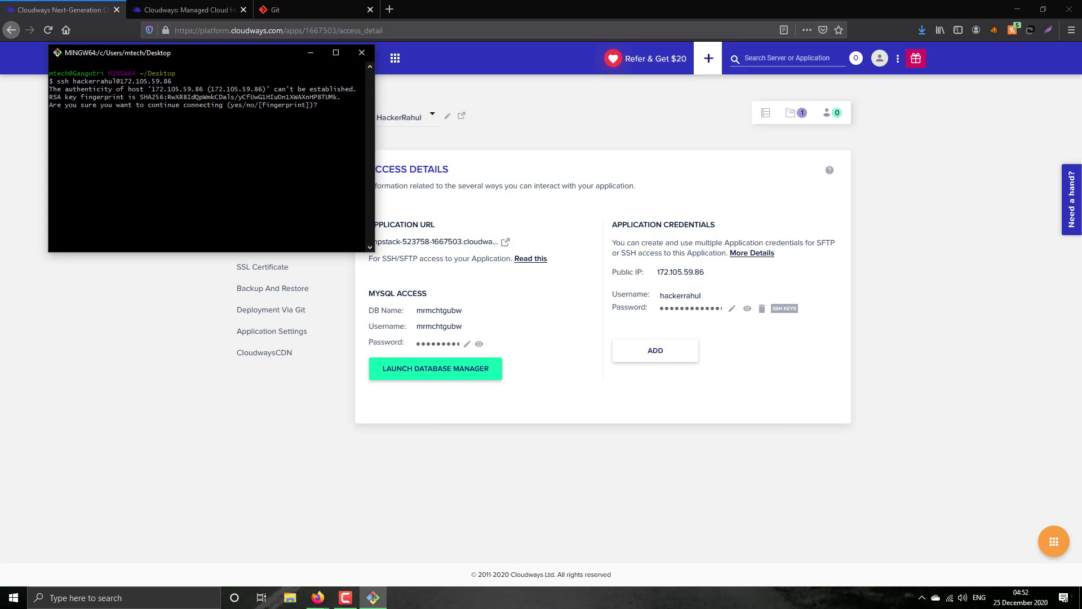
Accept the host key and log in with the copied credential password
type("yes")
key("Return")
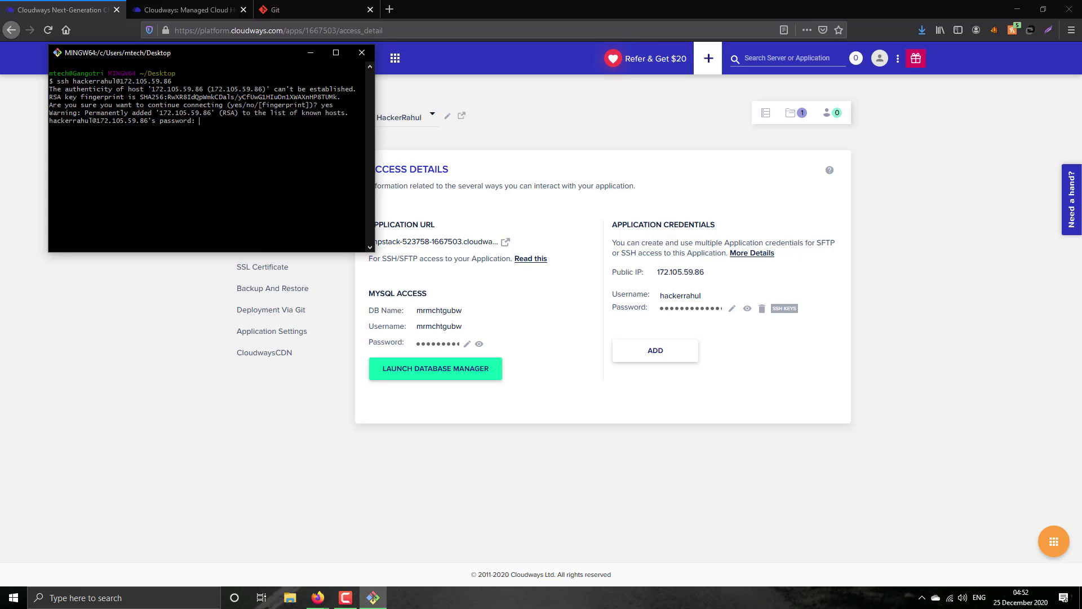
left_click(694, 316)
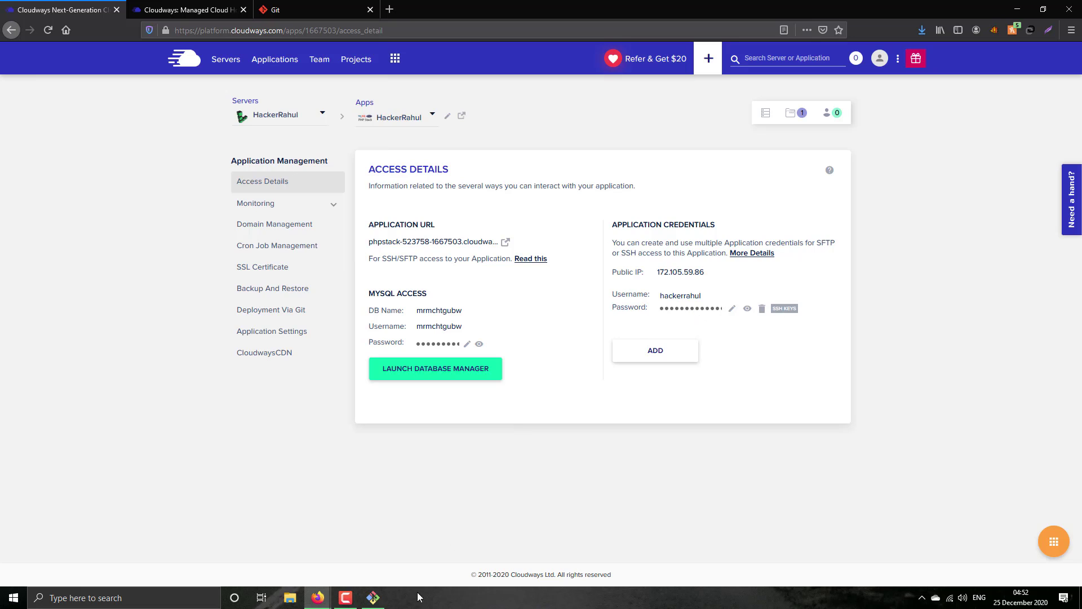
left_click(372, 598)
right_click(218, 128)
left_click(245, 161)
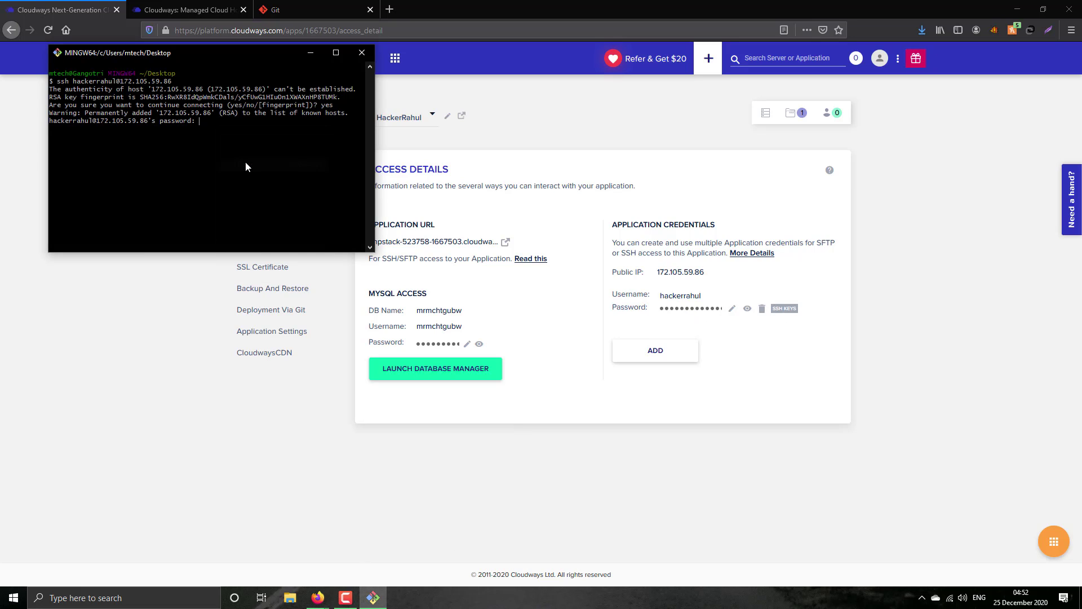
key("Return")
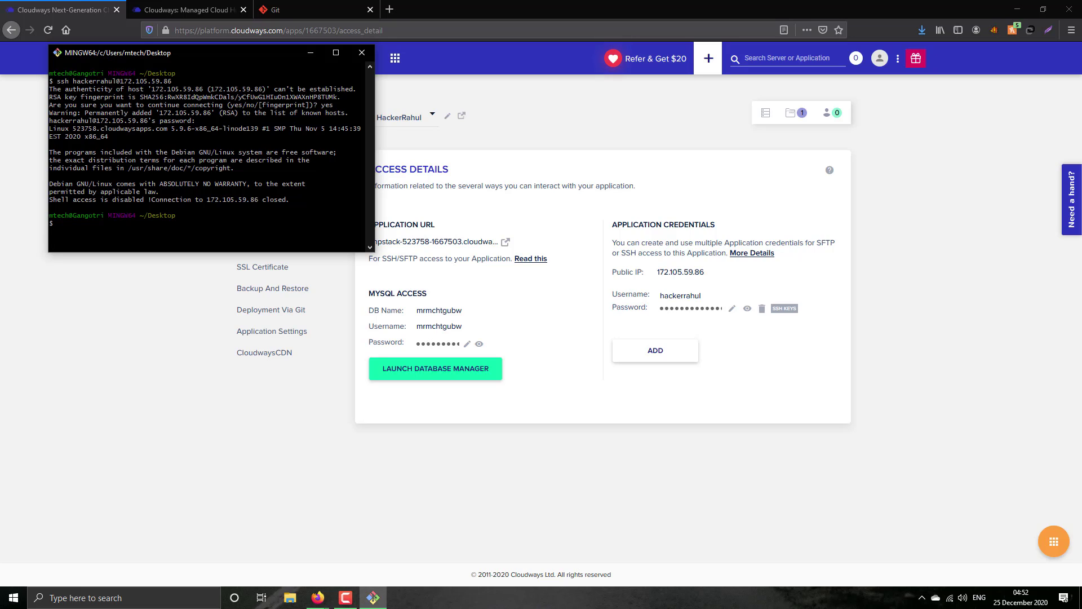
Turn on SSH Access in Application Settings and confirm with OK
left_click(268, 333)
left_click(276, 332)
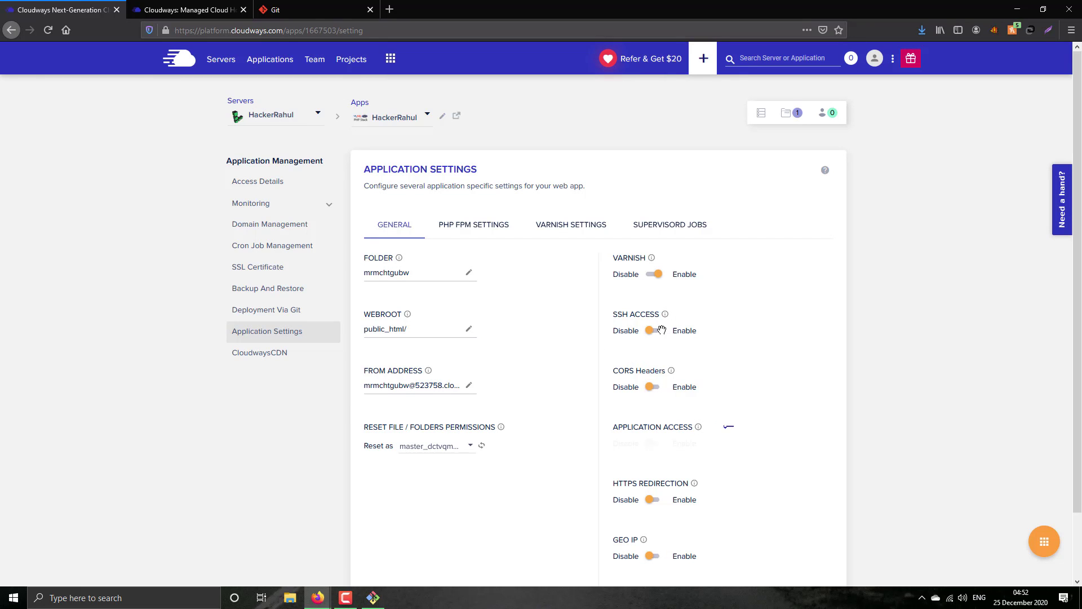
left_click(652, 330)
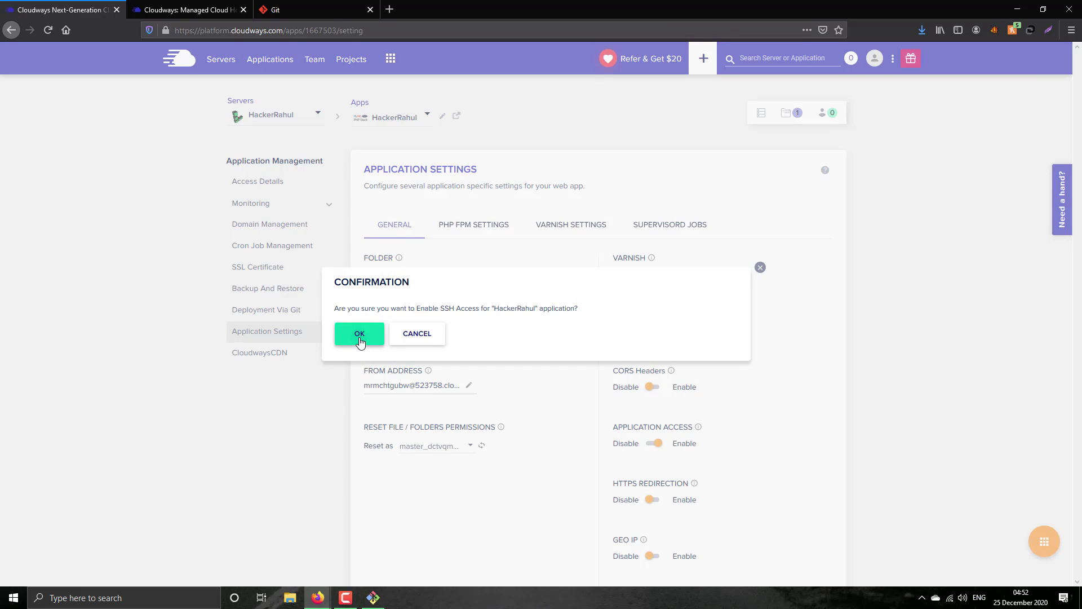
left_click(359, 340)
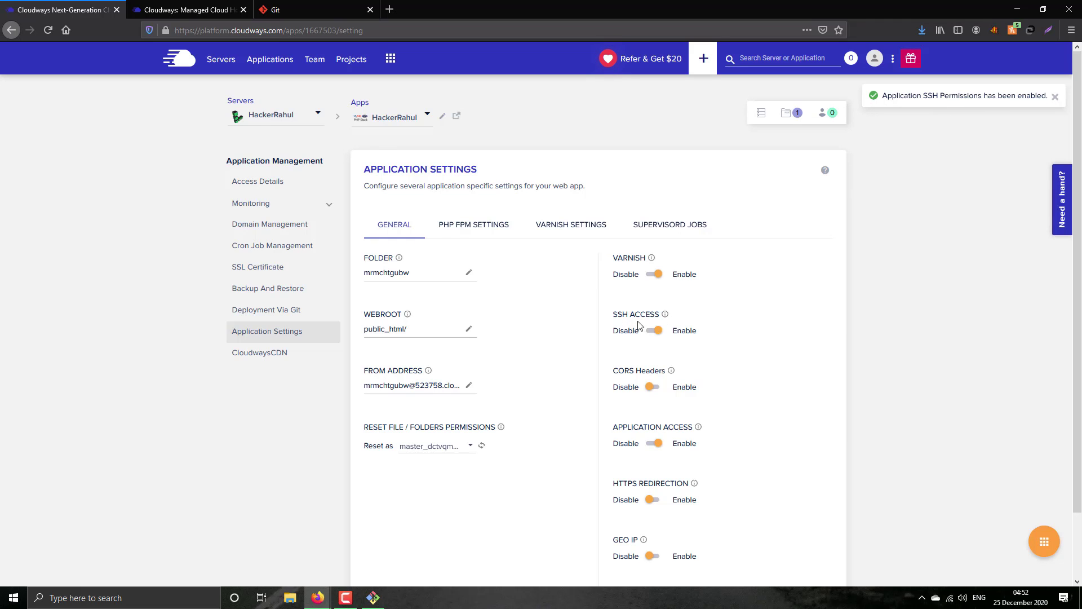
left_click(372, 598)
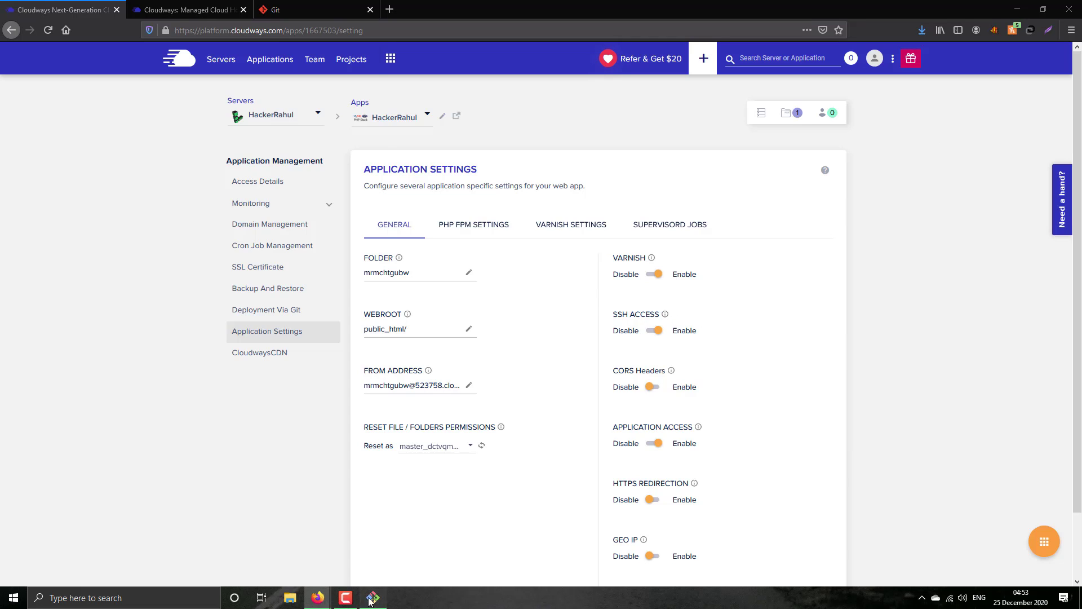
Rerun the ssh login with the pasted password and check the WebRoot path in the welcome text
key("Up")
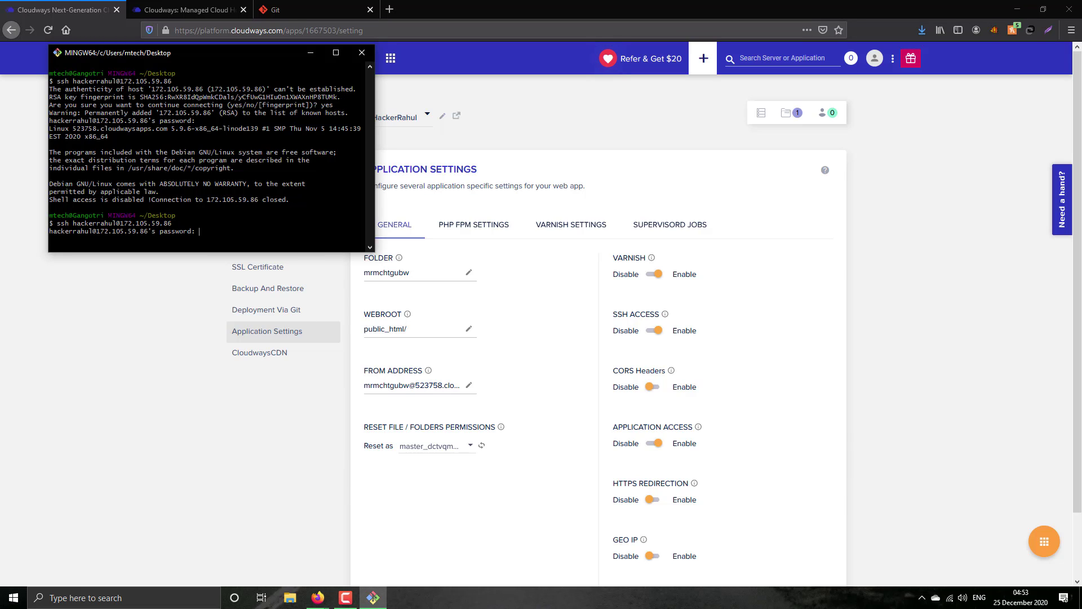
right_click(201, 233)
left_click(235, 273)
key("Return")
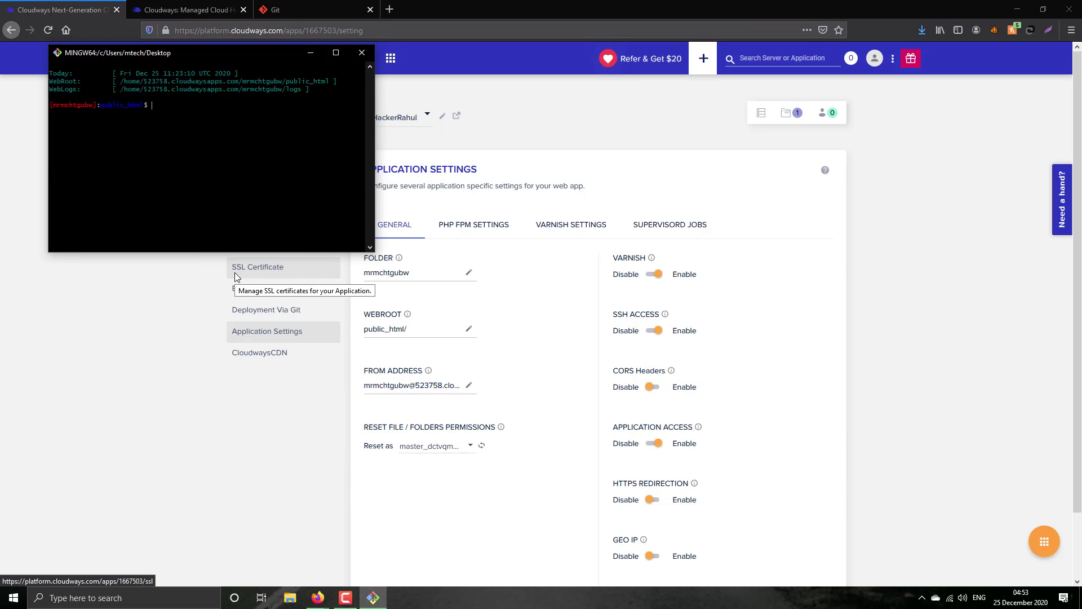
left_click_drag(121, 81, 326, 81)
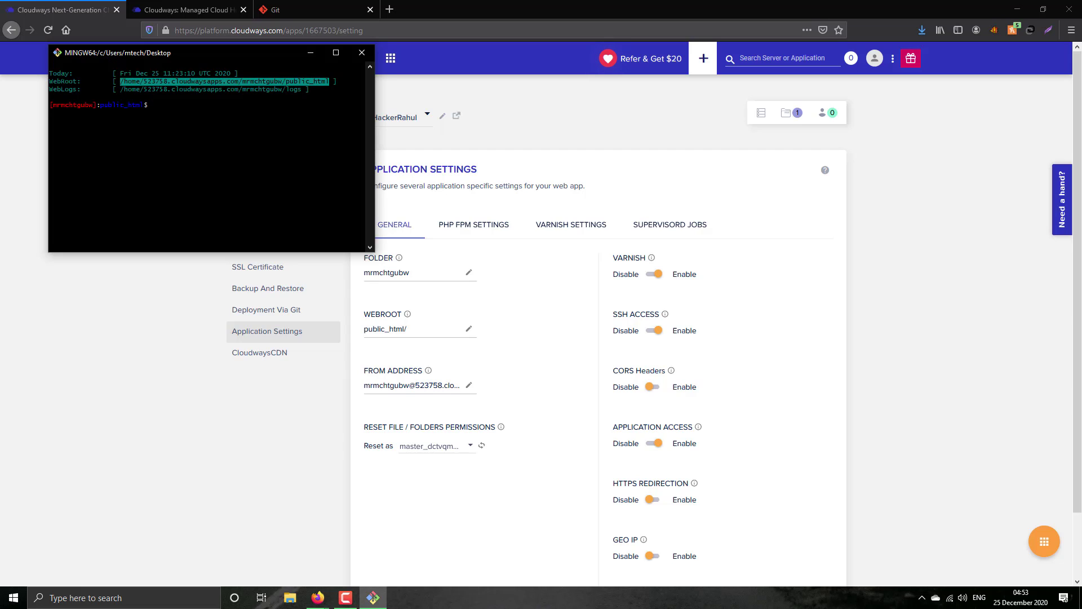
left_click(61, 82)
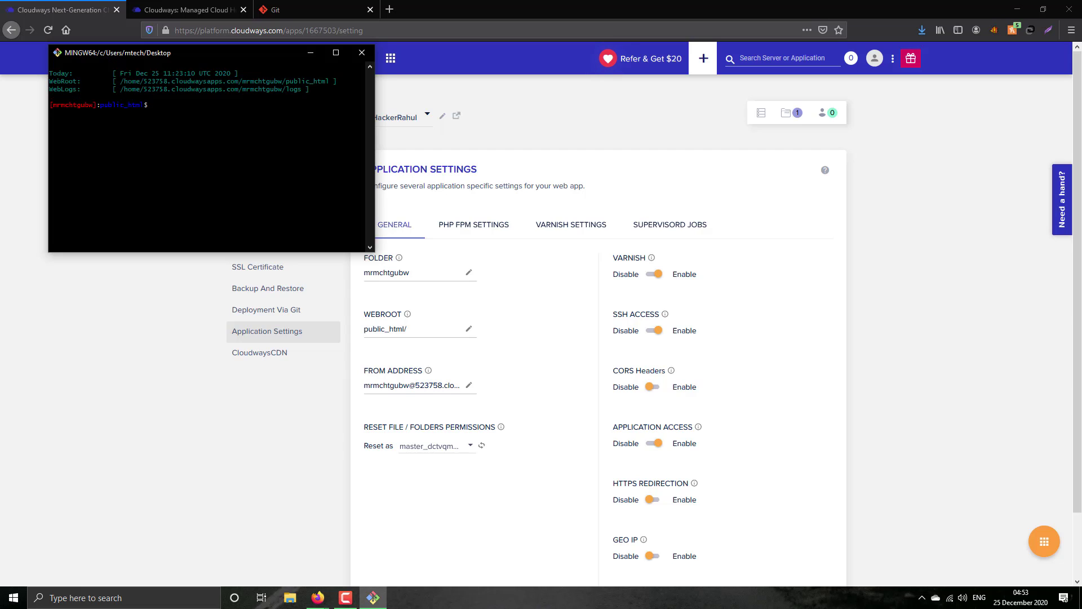
left_click_drag(53, 74, 235, 73)
left_click(236, 73)
List public_html showing index.php, then minimize Git Bash and reopen Cloudways Access Details
key("Return")
left_click_drag(361, 113, 27, 111)
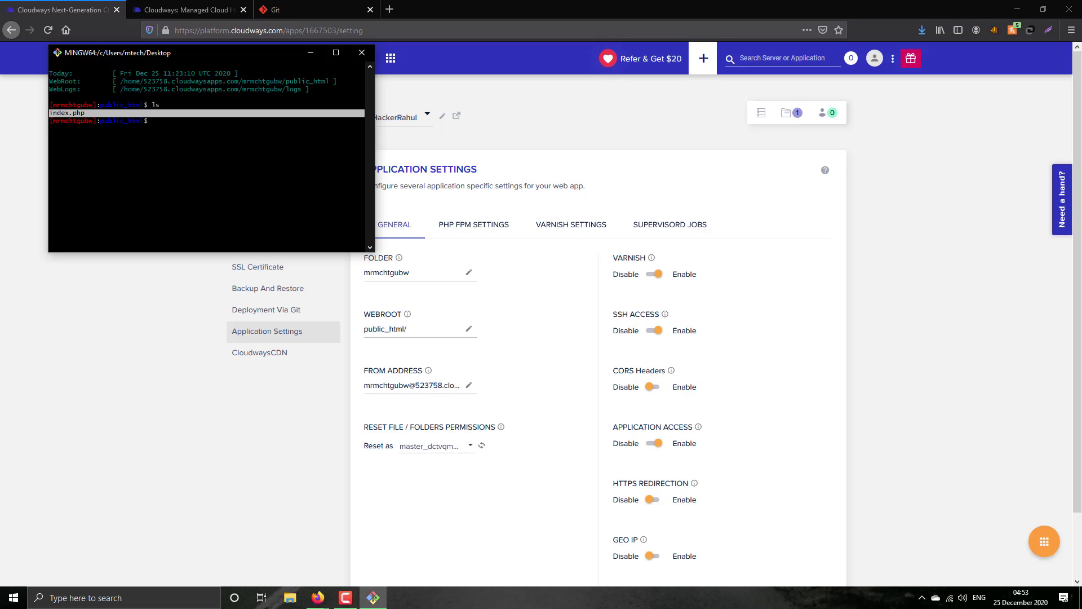
left_click(84, 110)
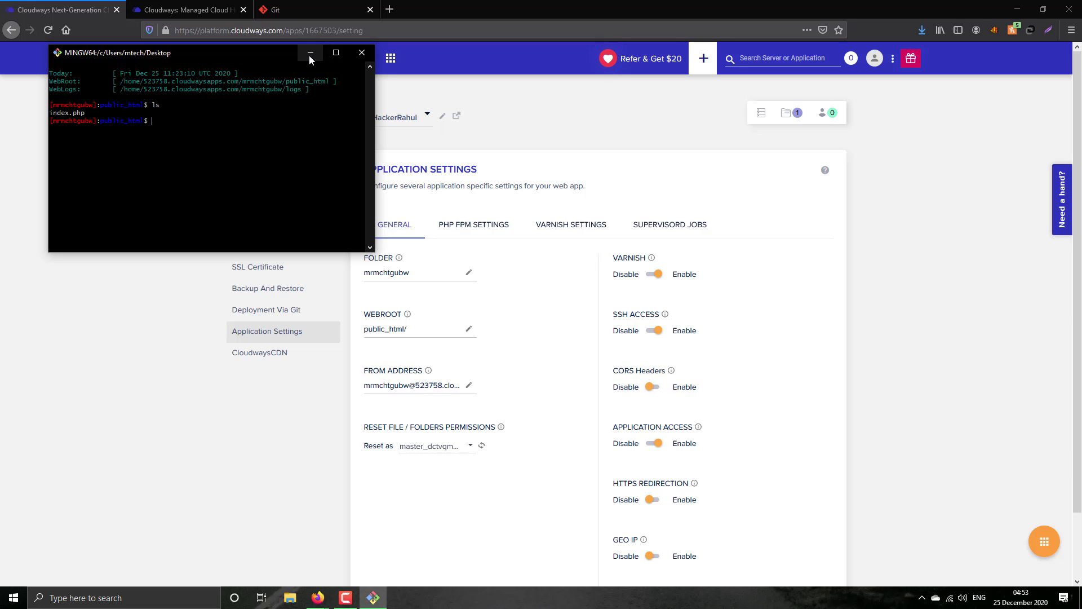
left_click(310, 54)
left_click(272, 182)
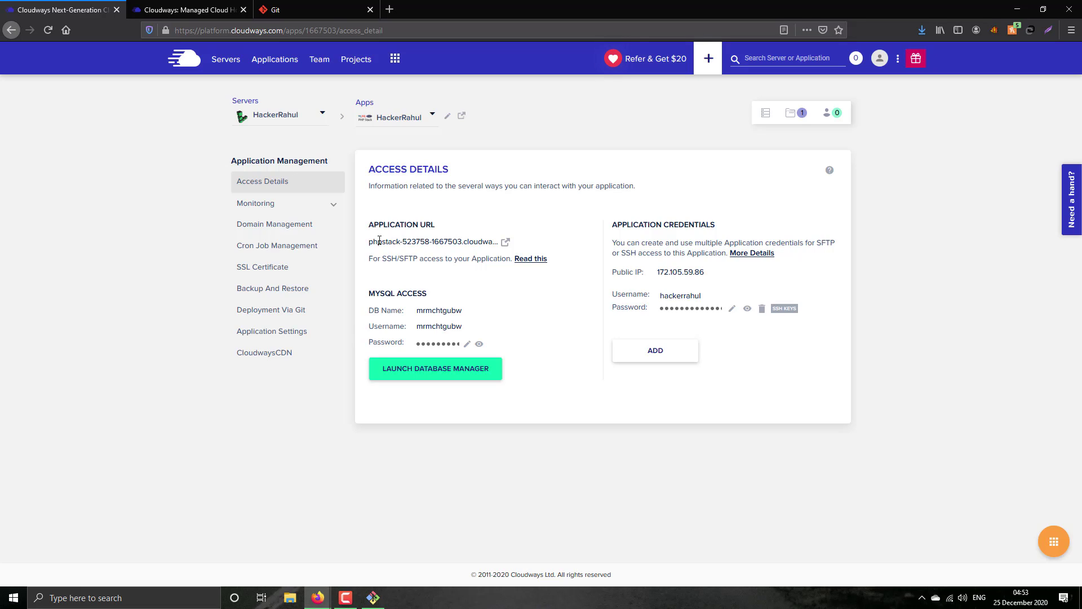
left_click_drag(368, 224, 463, 222)
left_click(462, 222)
left_click_drag(368, 225, 460, 225)
left_click(459, 226)
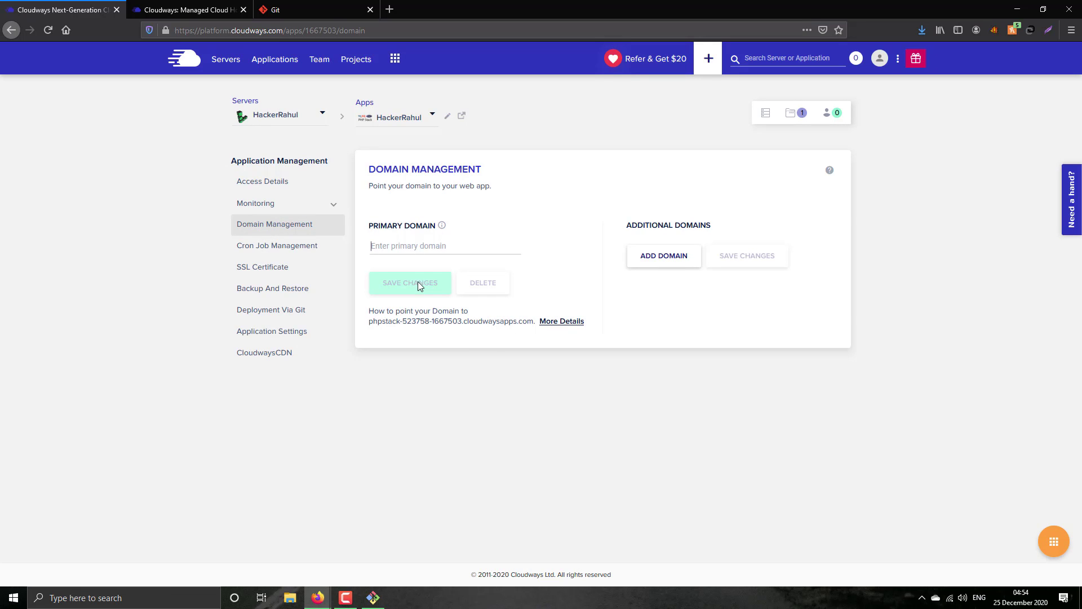
left_click(279, 187)
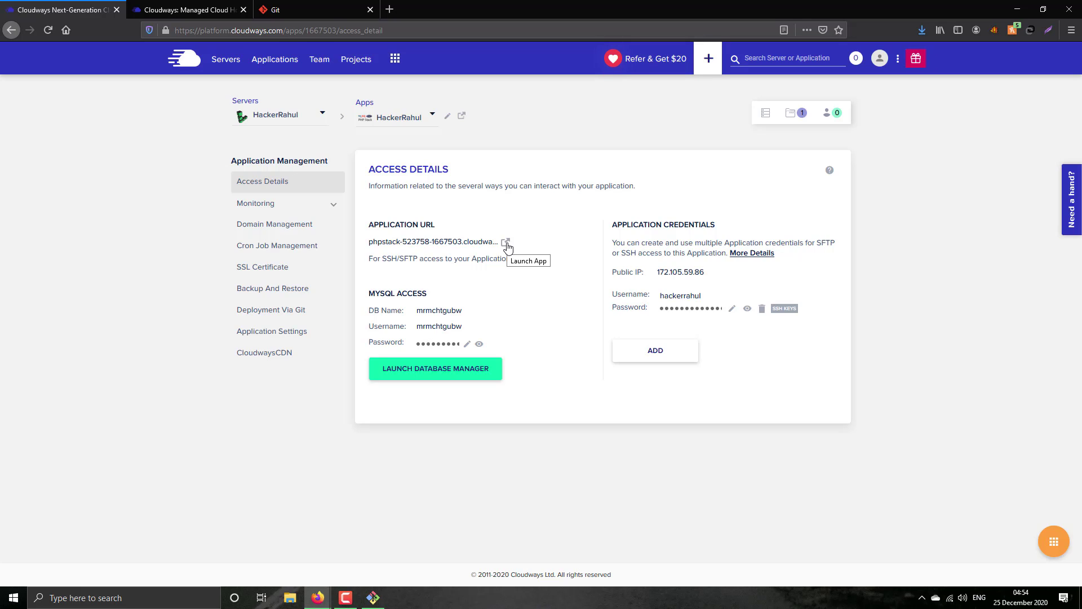
Launch the application URL so Cloudways' default PHP Stack page loads in a new tab
left_click(506, 243)
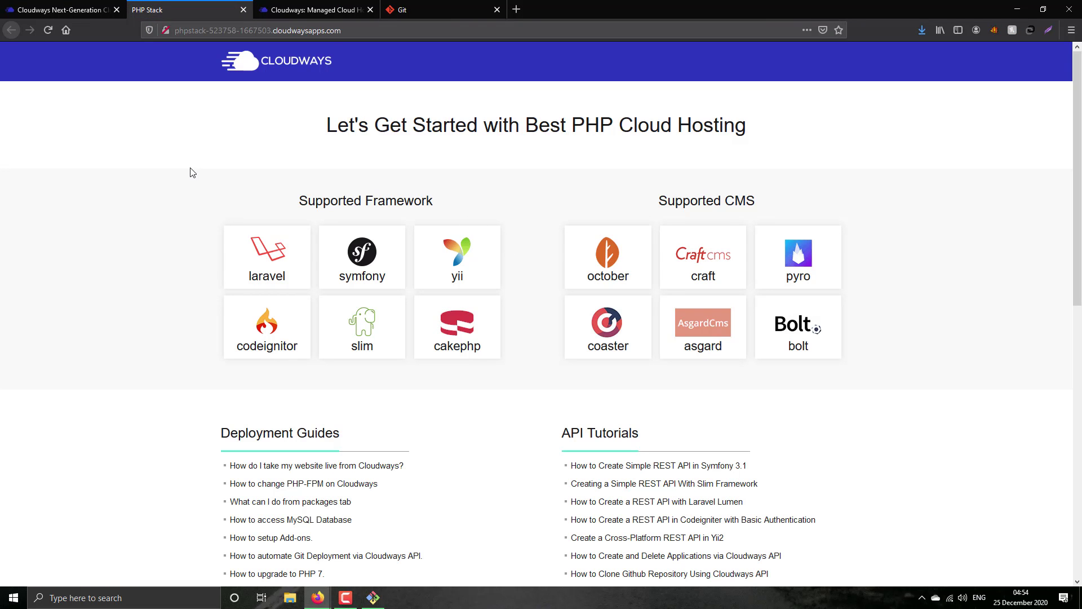
left_click_drag(179, 34, 358, 34)
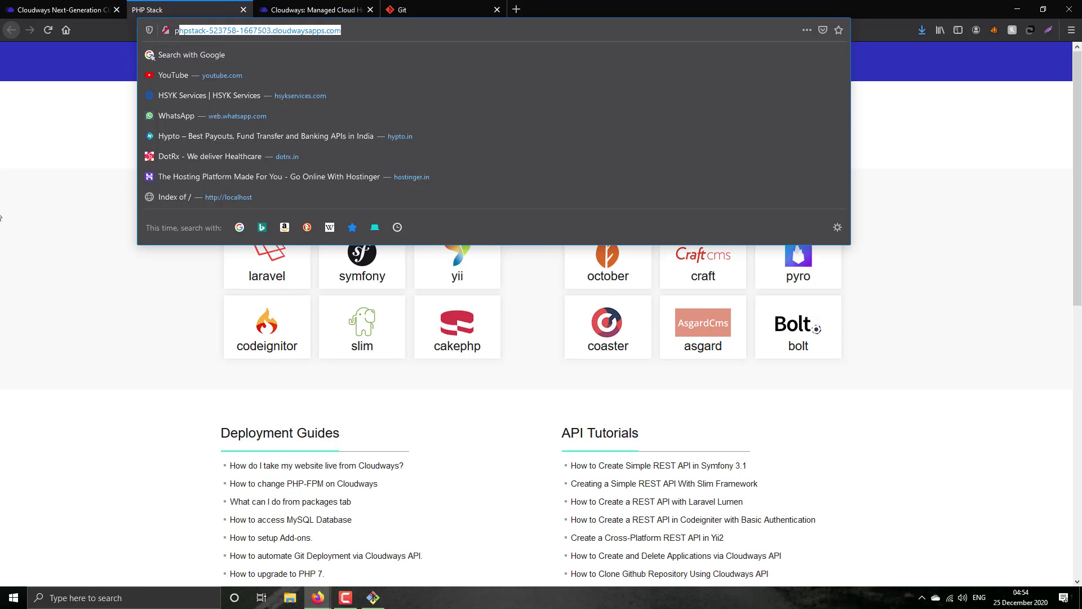
left_click(3, 231)
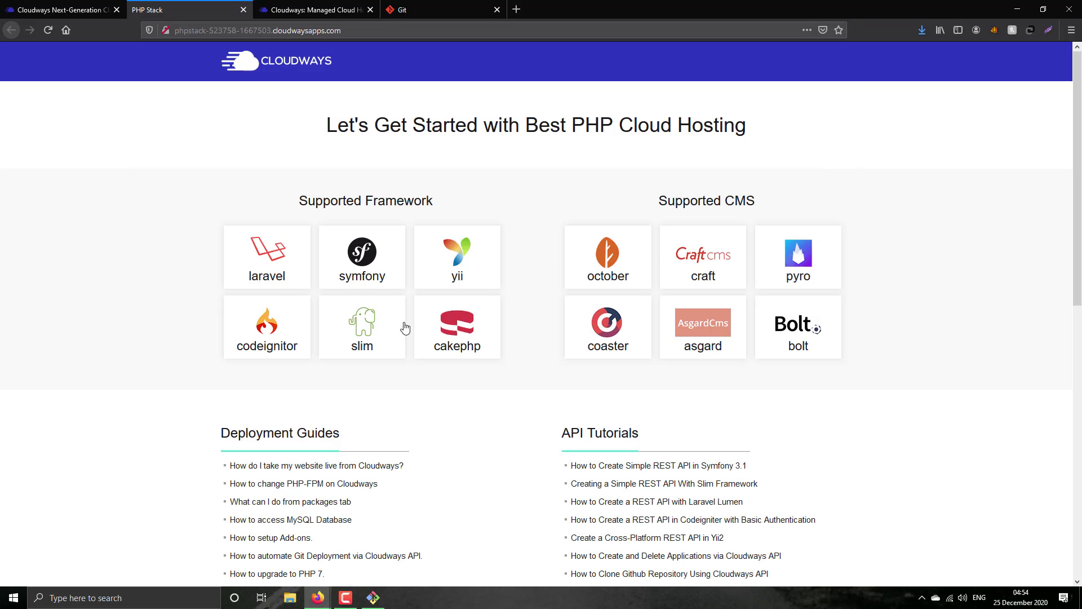
left_click(374, 597)
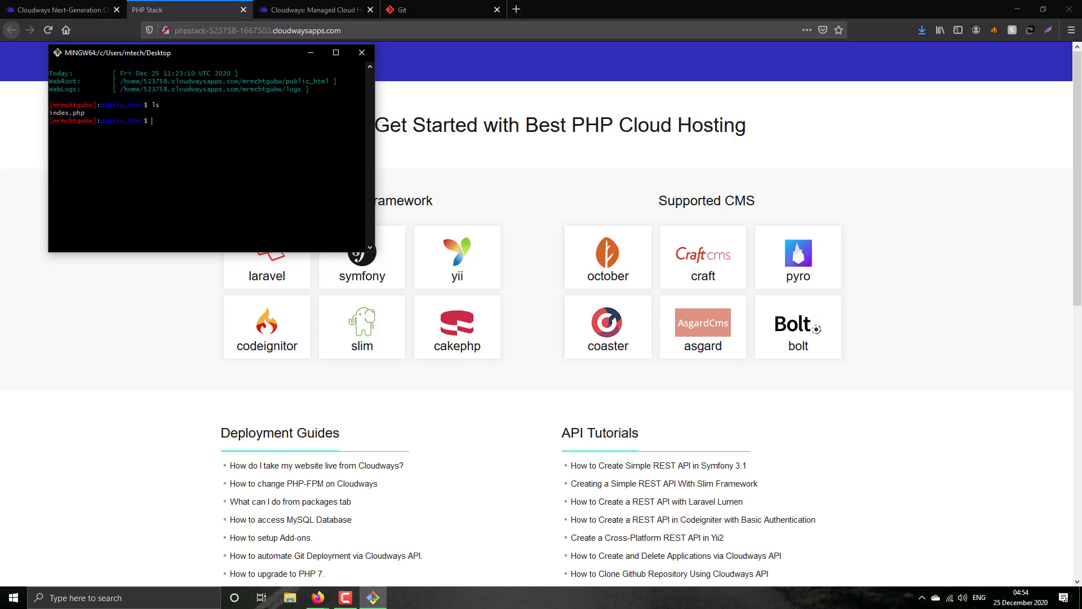
left_click_drag(99, 111, 44, 115)
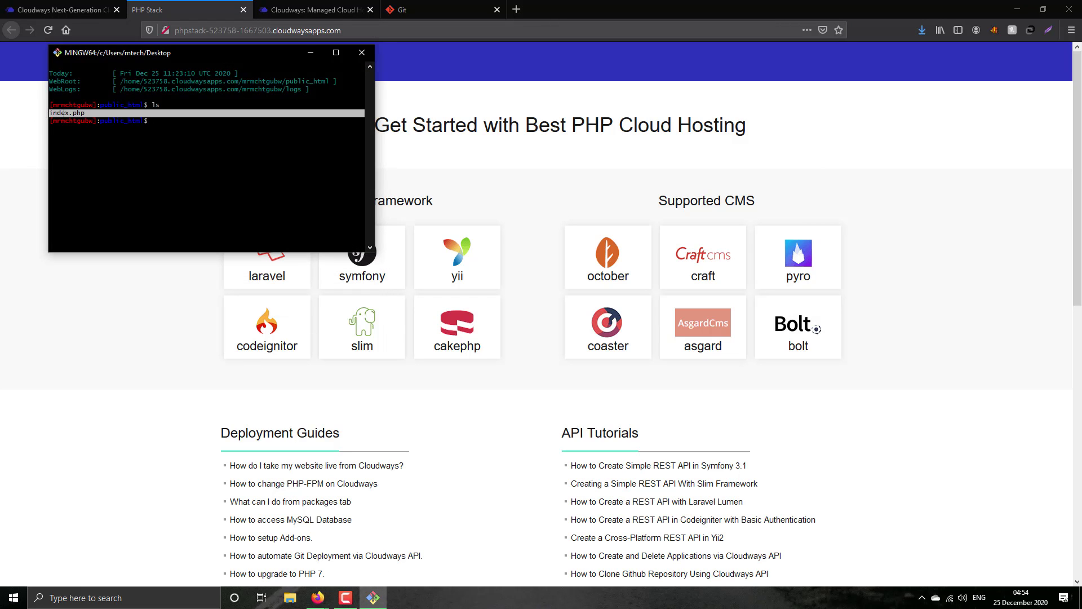
left_click(4, 153)
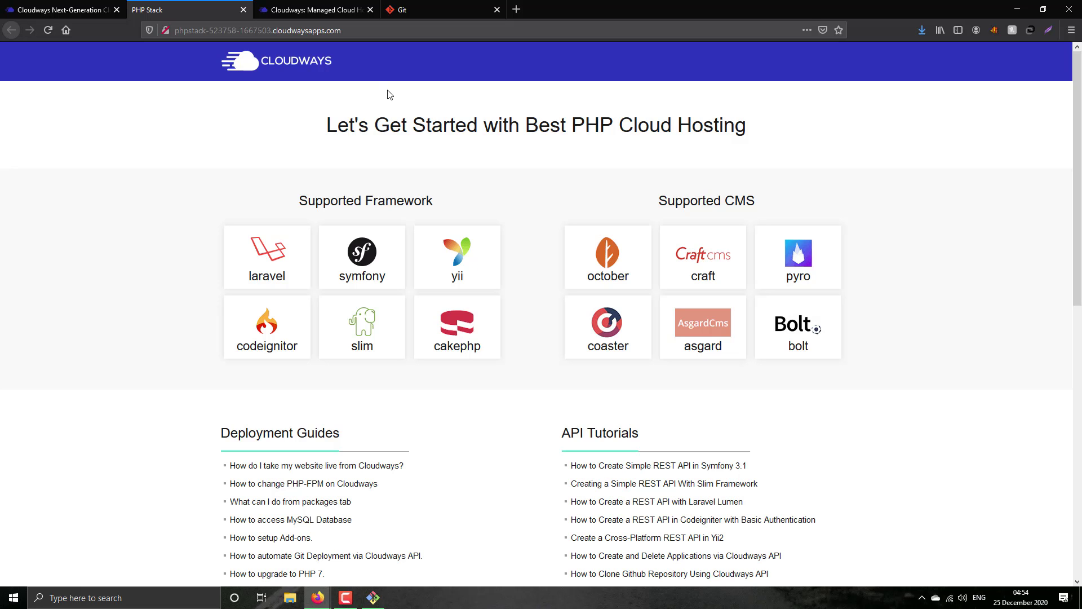
left_click(488, 17)
Go from tinyfilemanager.github.io to its GitHub repo and open tinyfilemanager.php's raw source URL
left_click(486, 27)
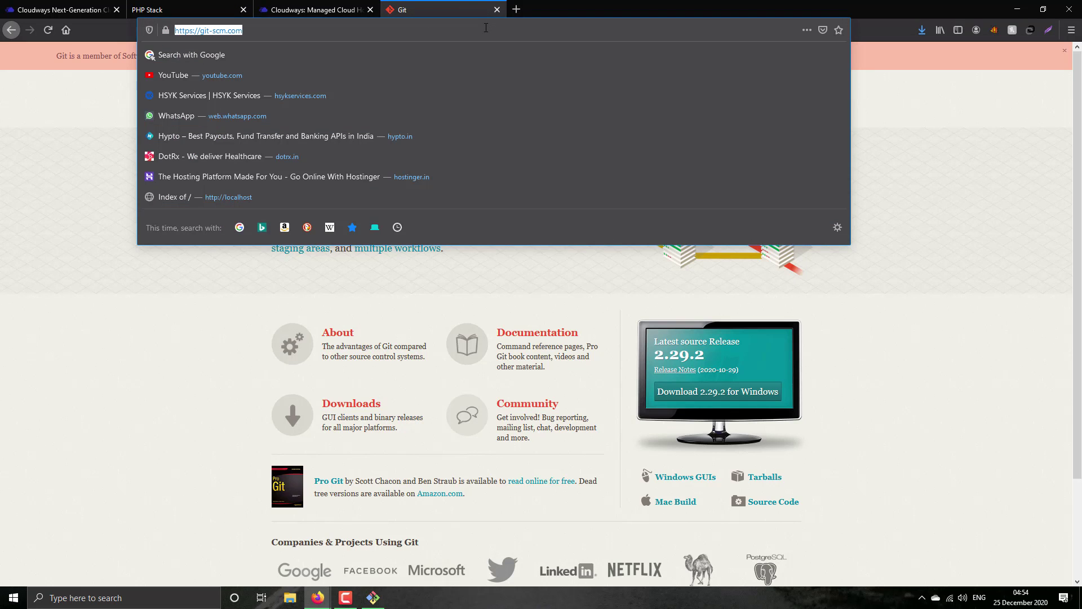
type("tinyfilemanager.github.io/")
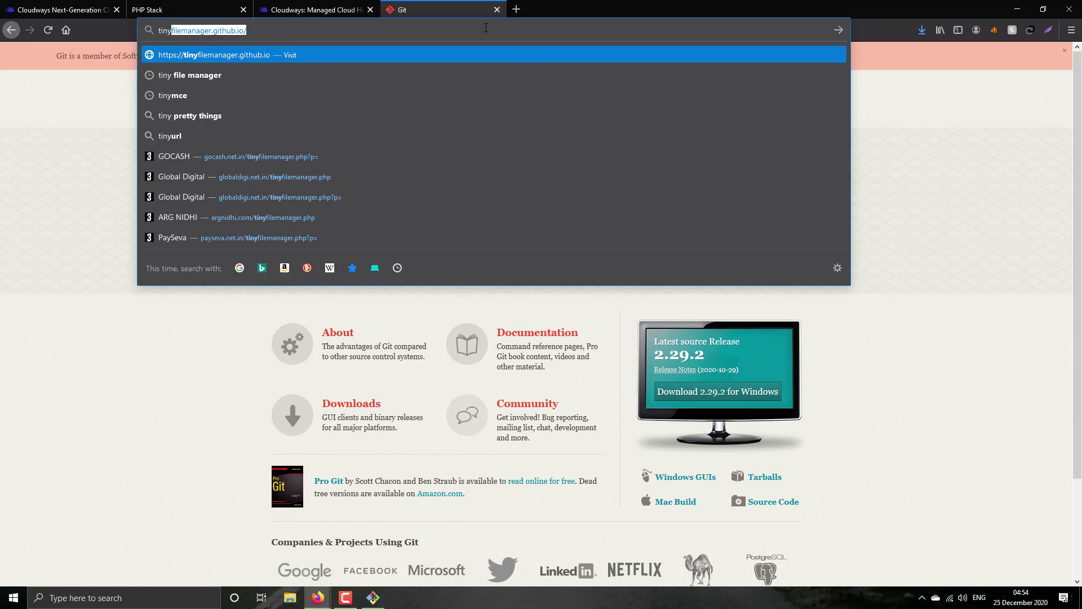
key("Return")
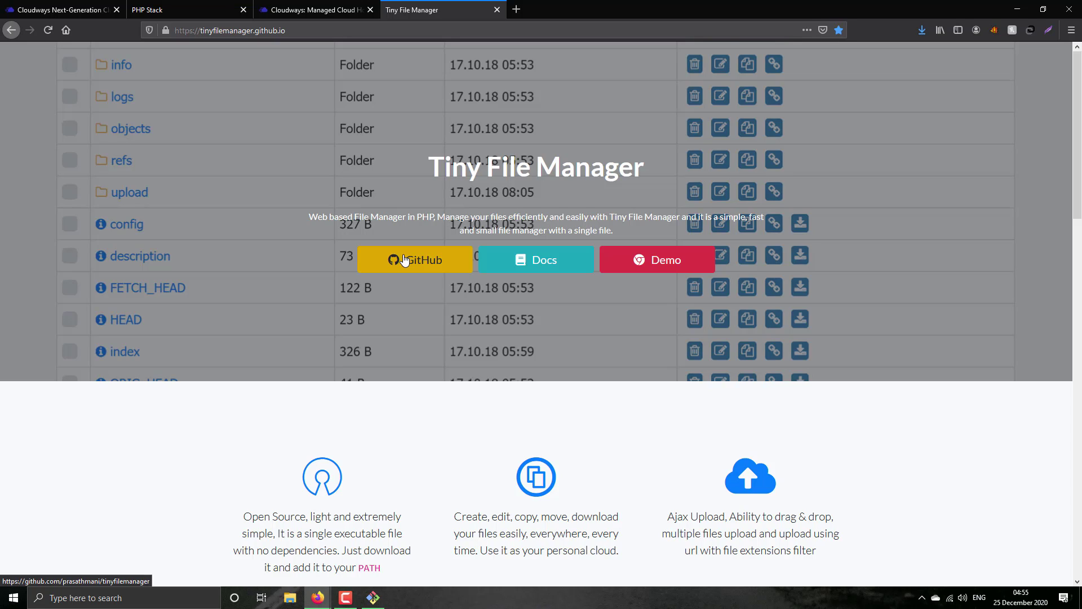
left_click(404, 260)
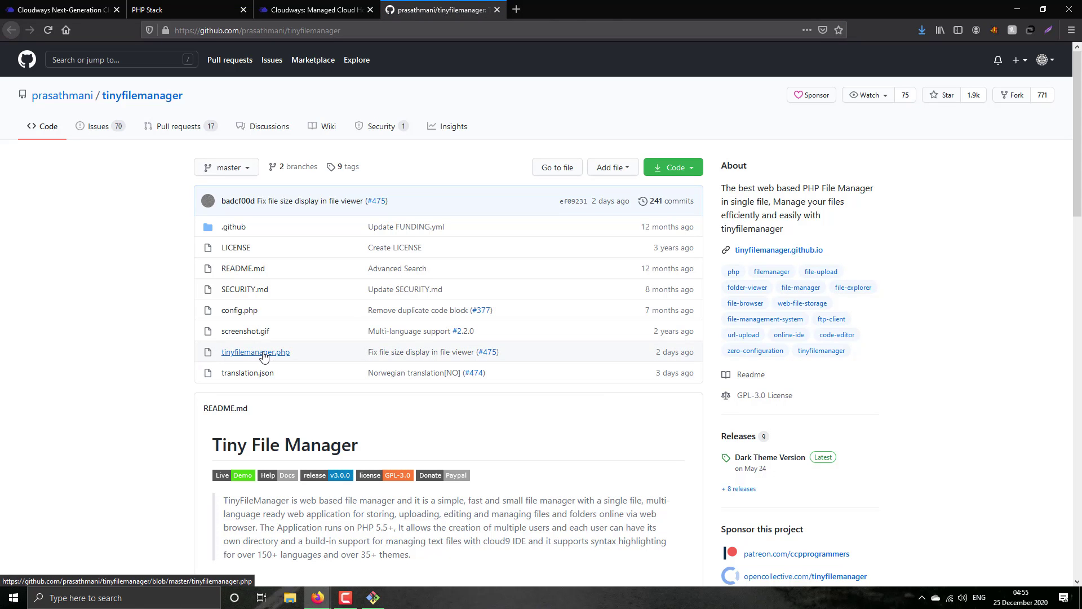
left_click(264, 356)
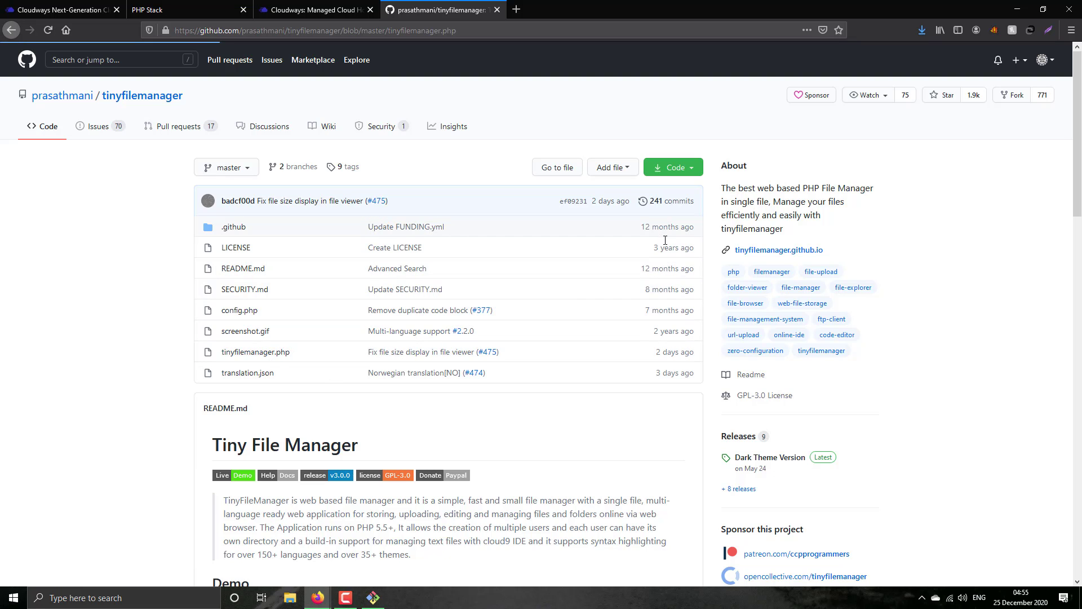
left_click(766, 269)
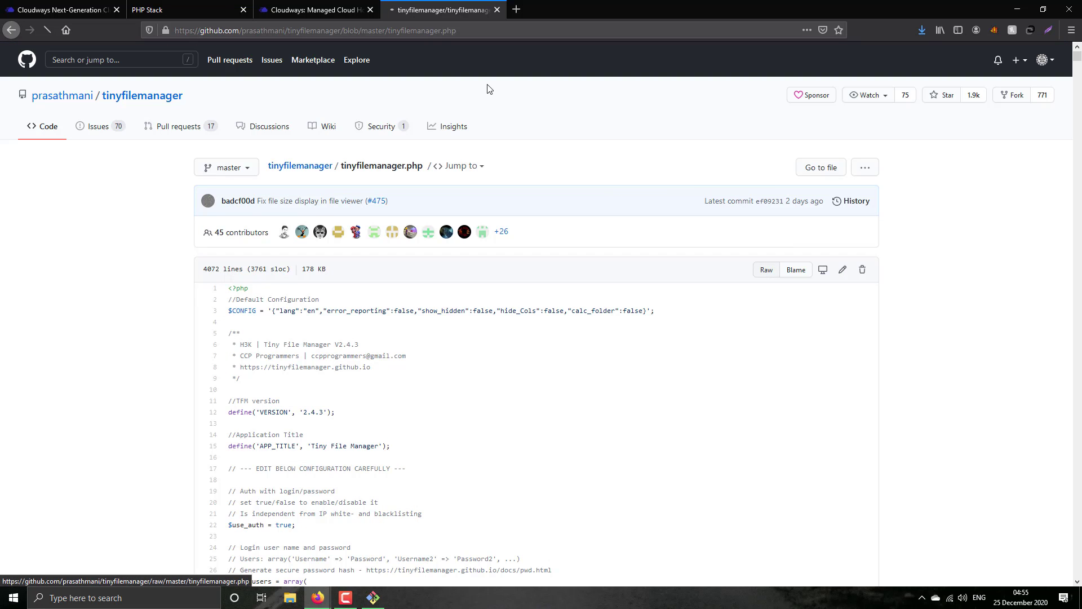
left_click(452, 34)
key("ctrl+c")
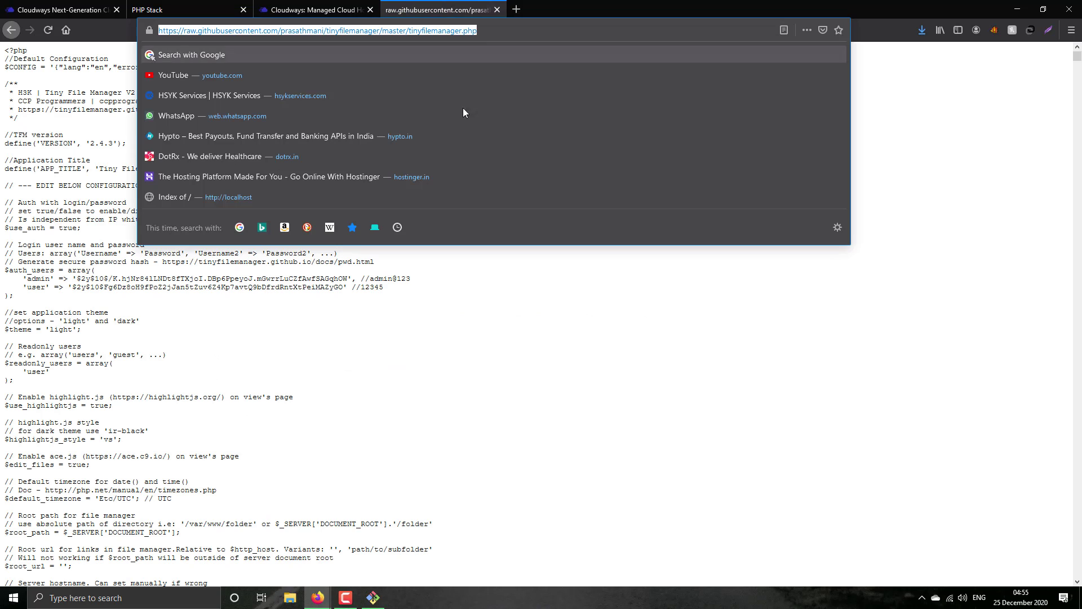
left_click(373, 597)
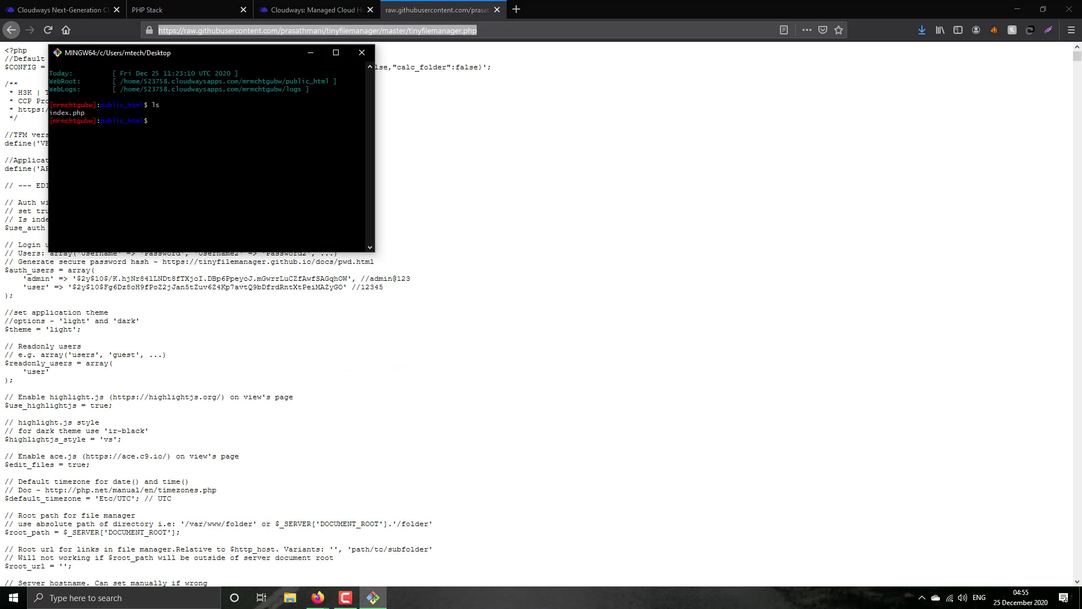
Download the raw tinyfilemanager.php into the web root with wget, then confirm it with ls
type("wget")
right_click(191, 125)
left_click(214, 161)
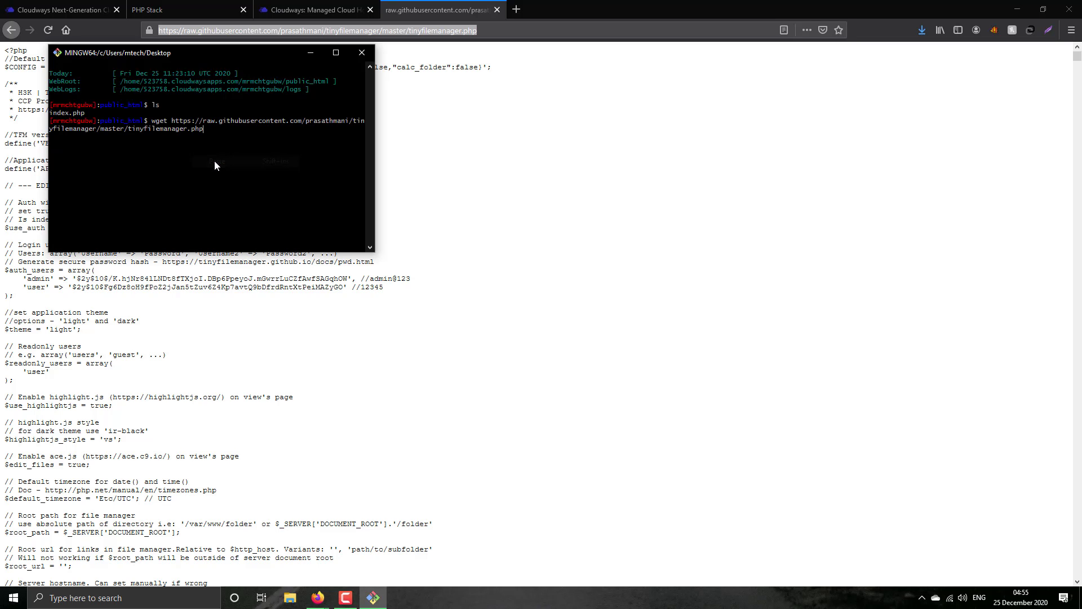
key("Return")
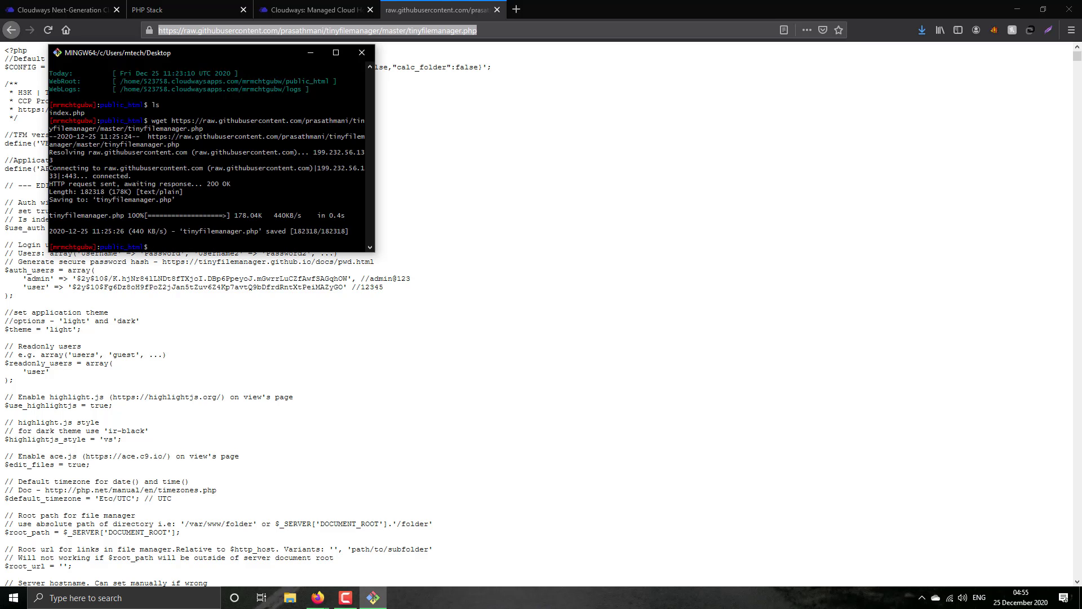
type("ls")
key("Return")
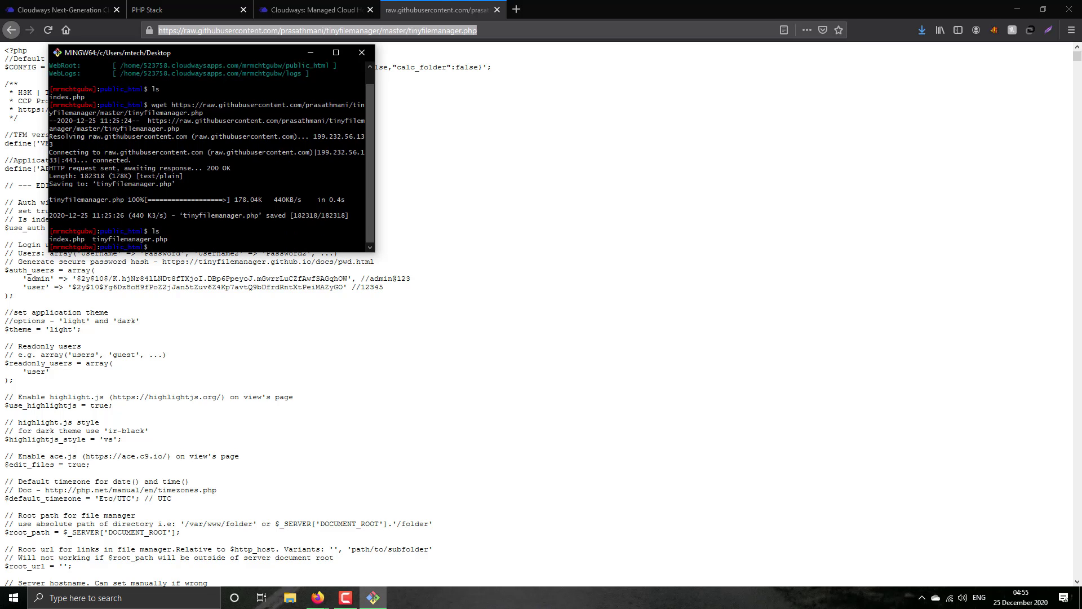
left_click_drag(93, 239, 164, 240)
left_click(308, 56)
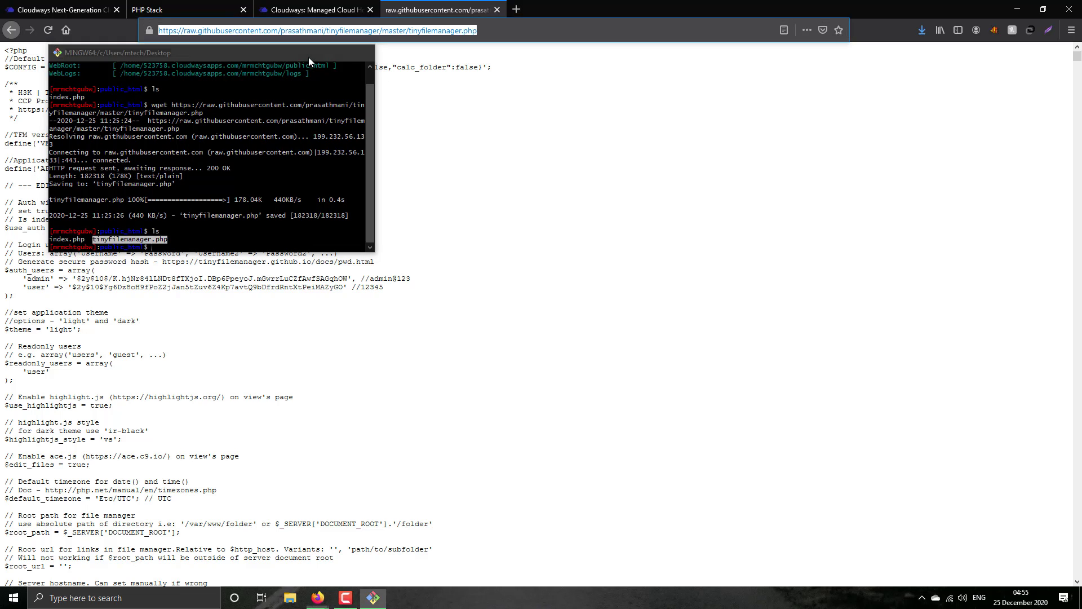
left_click(180, 10)
Load /tinyfilemanager.php on the application's site
left_click(350, 34)
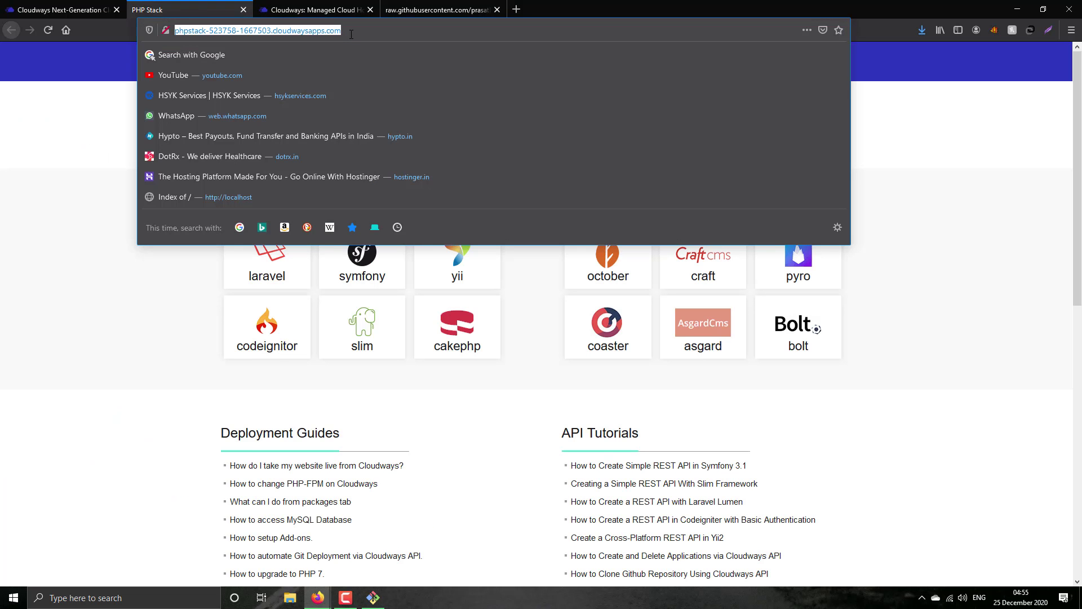
left_click(351, 34)
type("/")
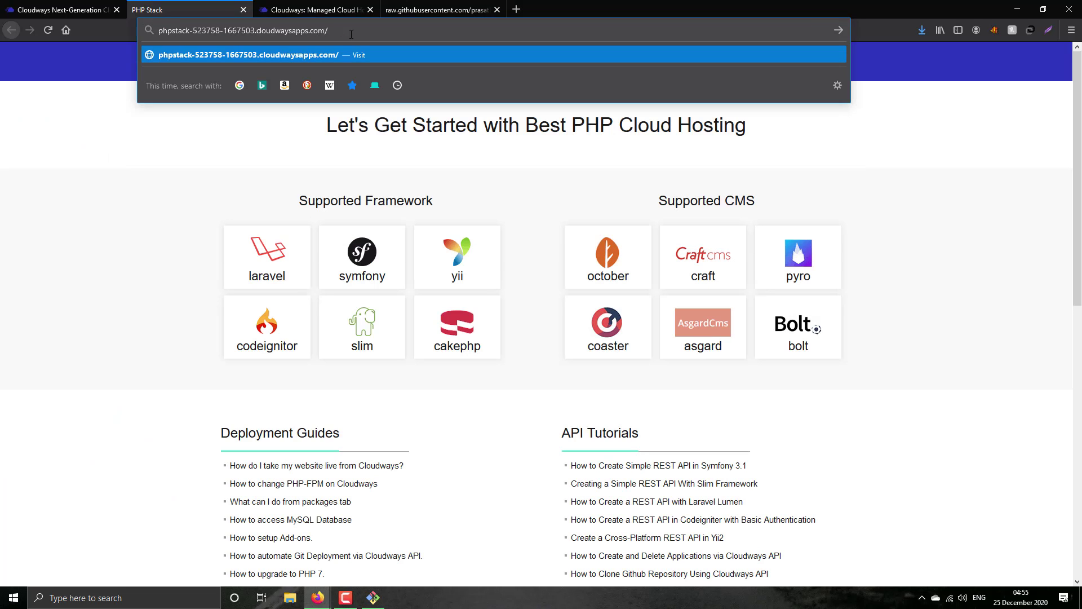
type("tinyfilem")
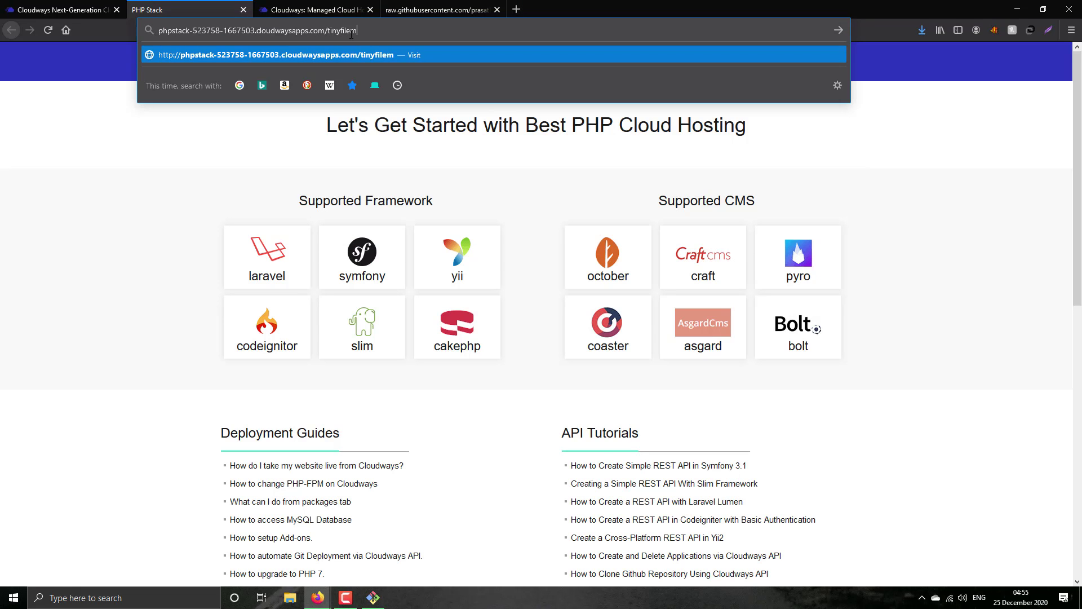
type("anager.php")
key("Return")
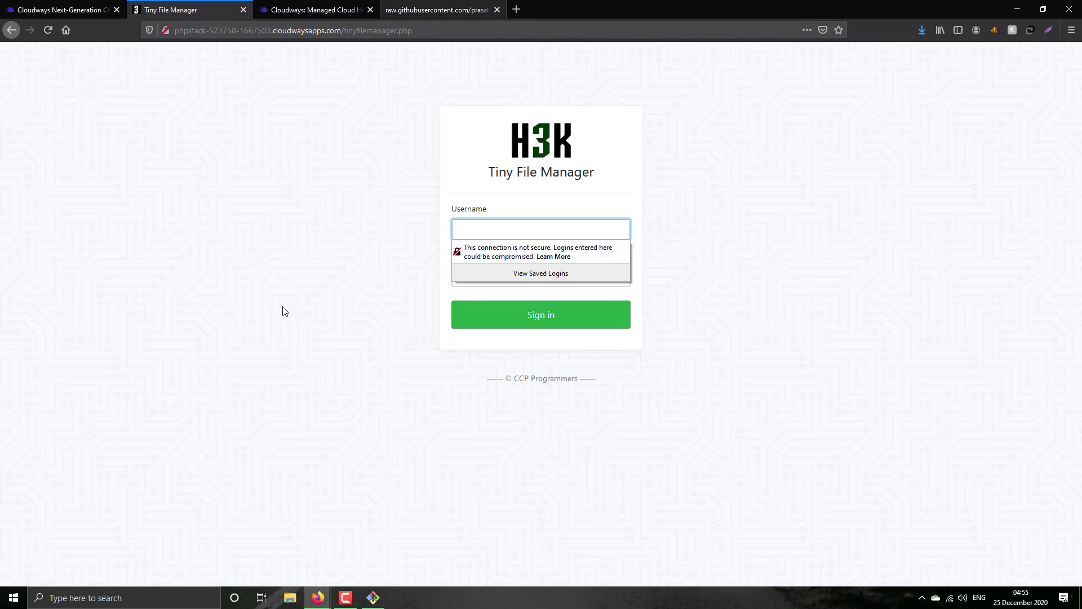
Log in to Tiny File Manager with the admin username and the account password
left_click(335, 347)
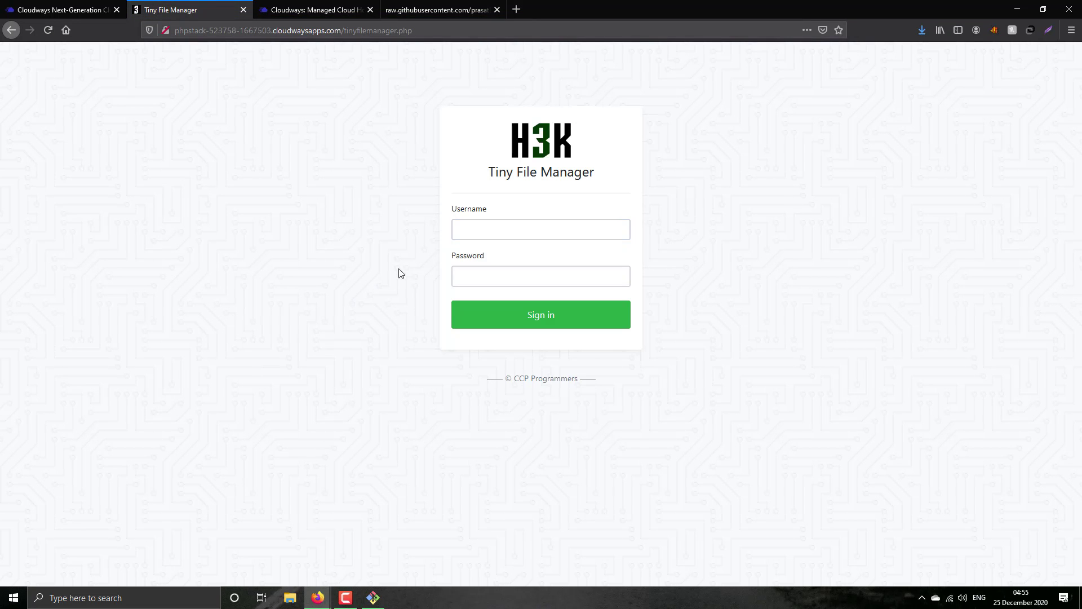
left_click(510, 230)
type("admin")
key("Tab")
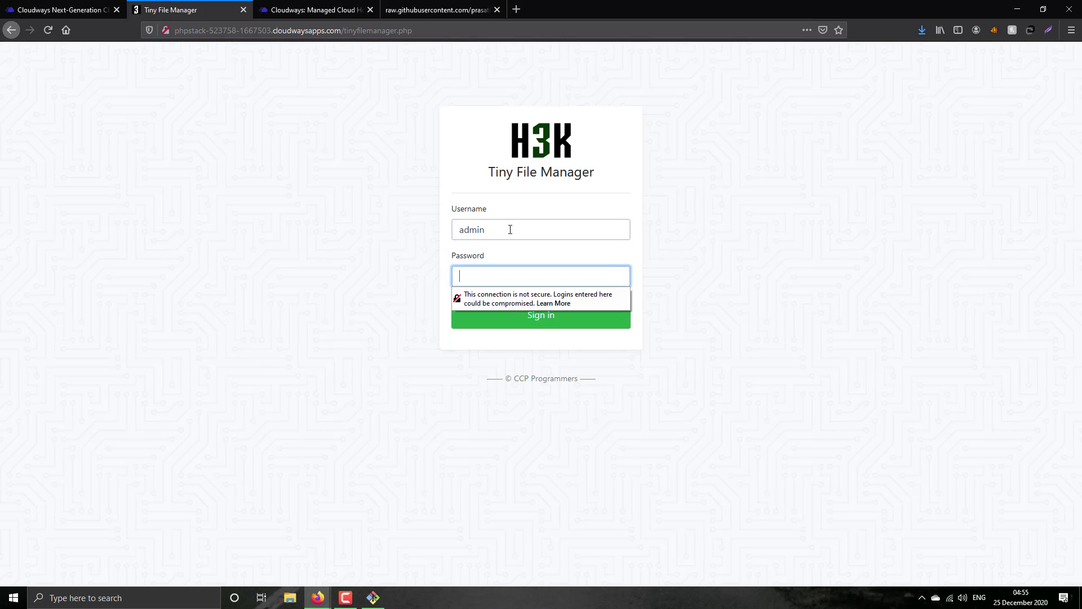
type("admin")
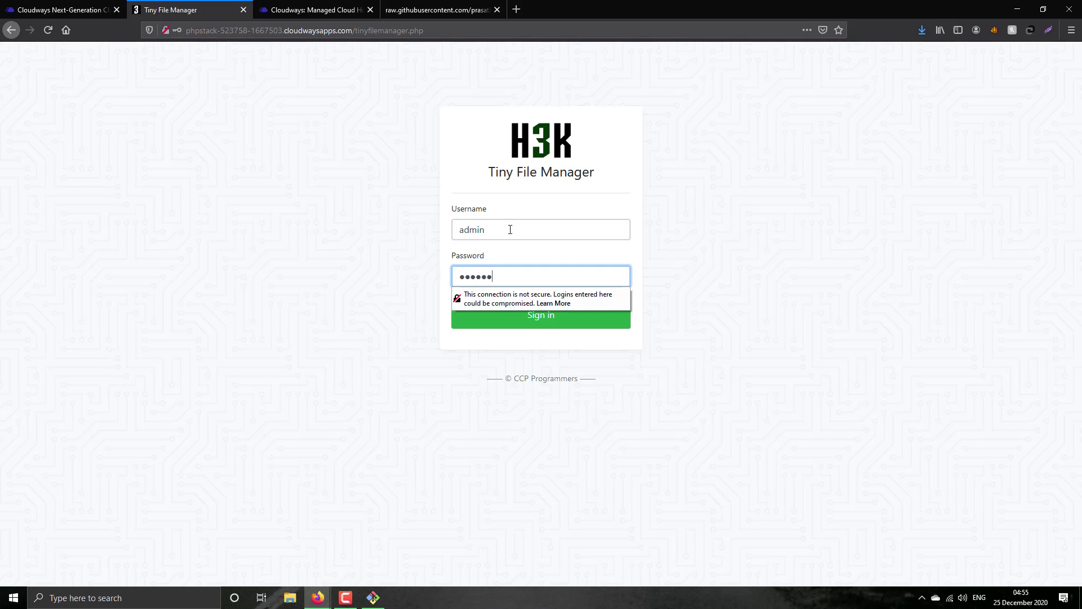
key("BackSpace")
key("BackSpace")
key("BackSpace")
key("BackSpace")
key("BackSpace")
key("BackSpace")
key("Return")
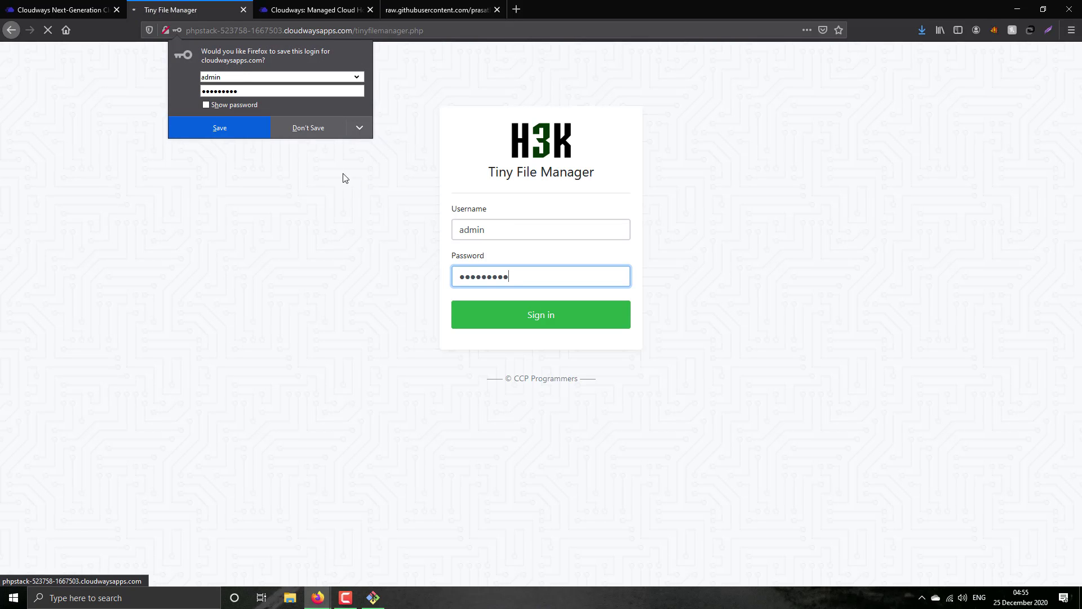
left_click(308, 127)
Check the demo login details on the GitHub repository page, then return to the file manager
left_click(437, 9)
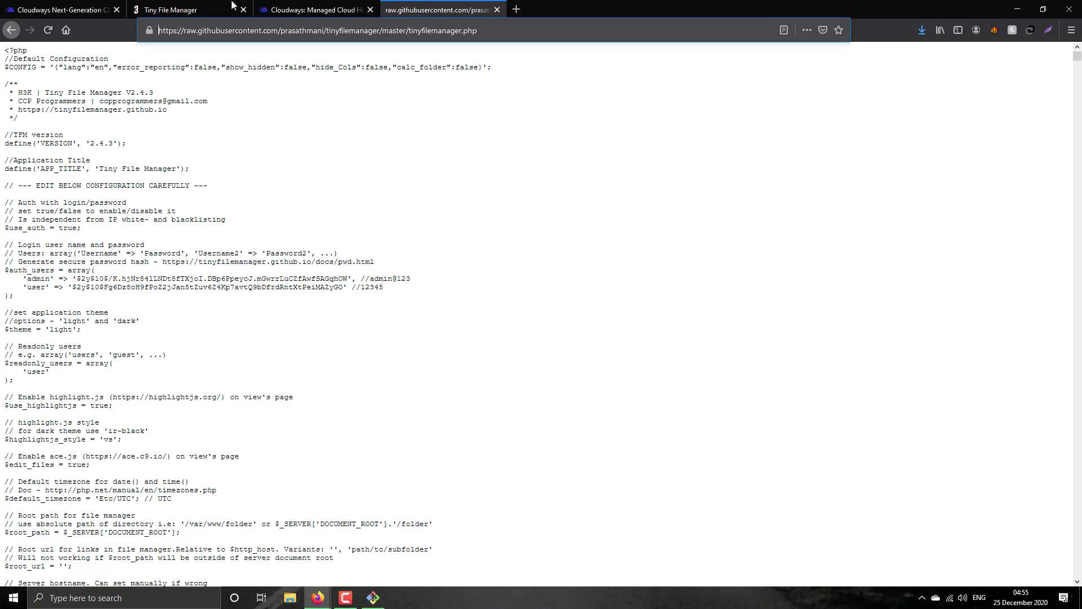
left_click(12, 29)
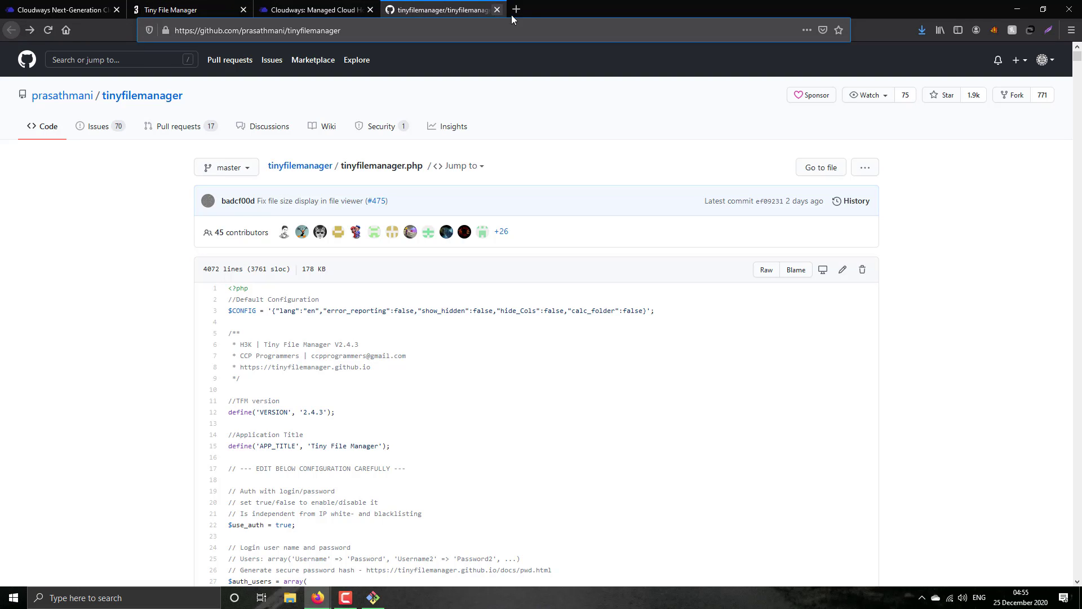
left_click(131, 120)
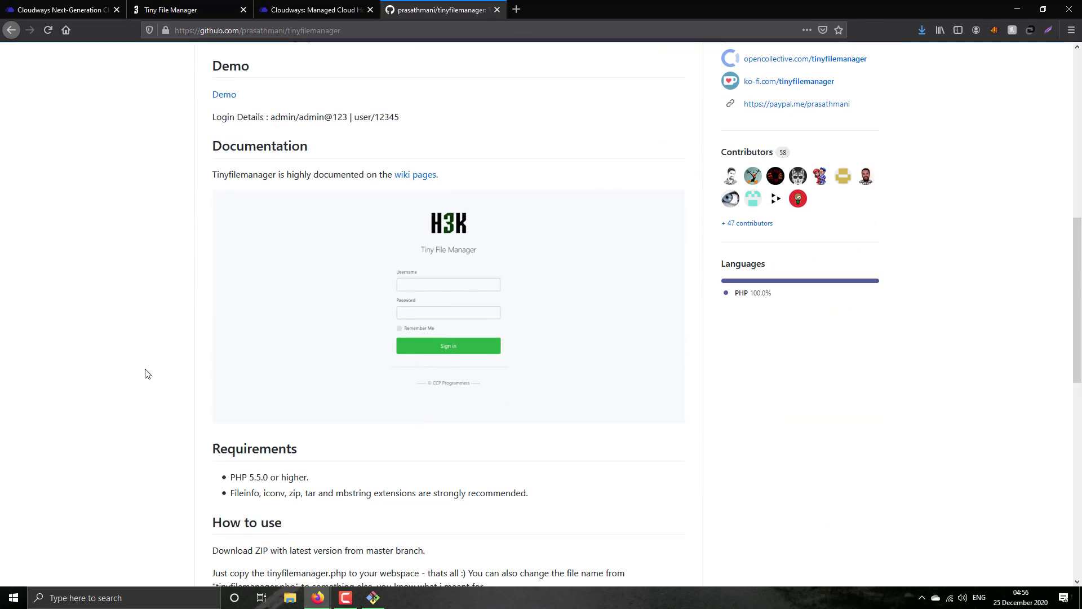
left_click_drag(213, 126, 483, 126)
left_click(401, 133)
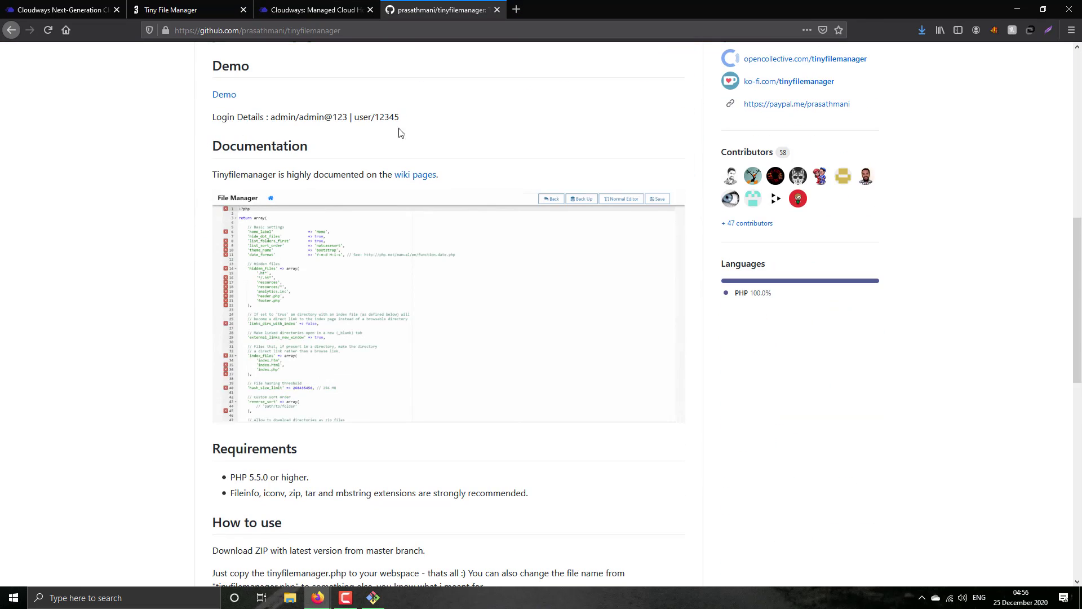
left_click(204, 6)
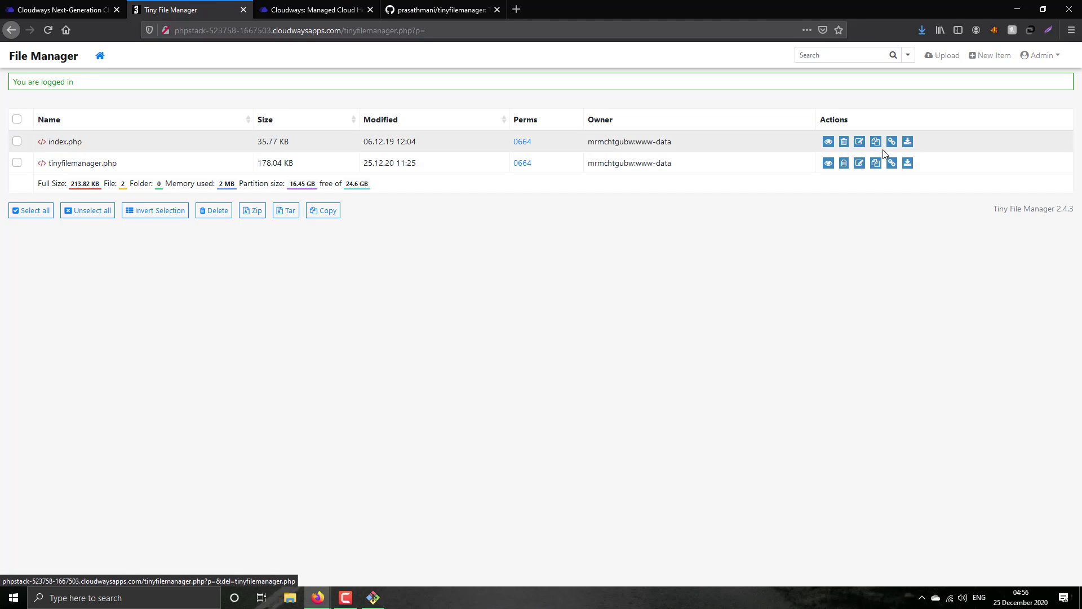
Delete index.php, leaving only tinyfilemanager.php, and open a blank new tab
left_click(846, 148)
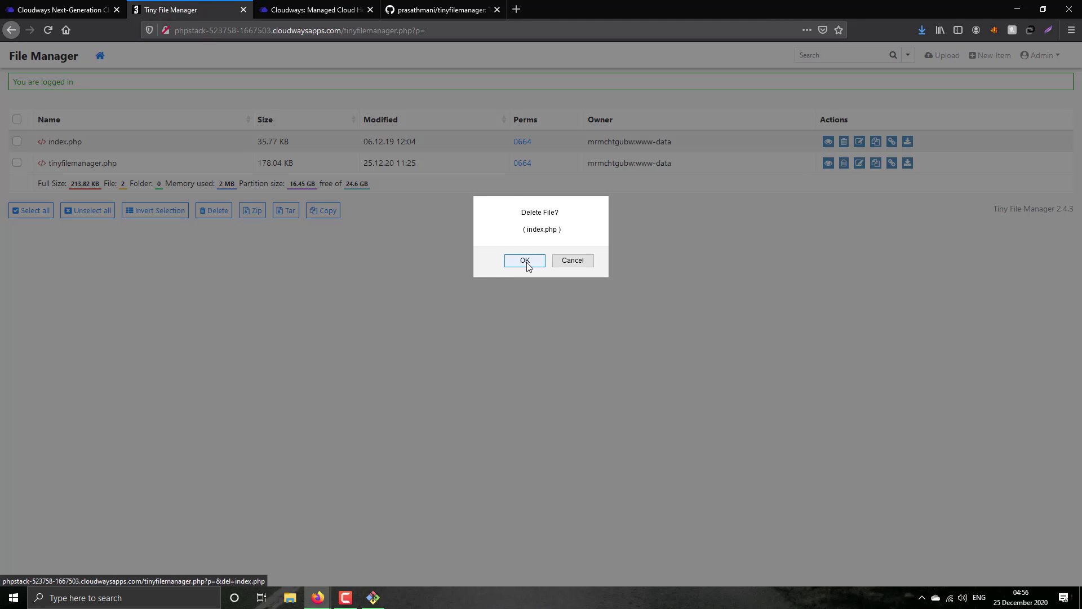
left_click(525, 263)
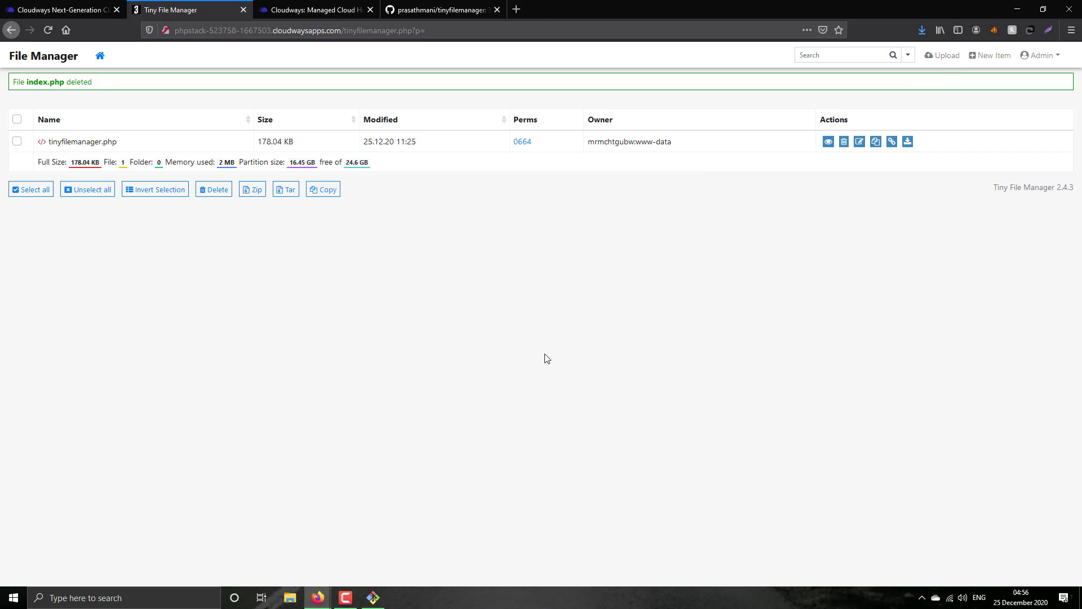
left_click(517, 9)
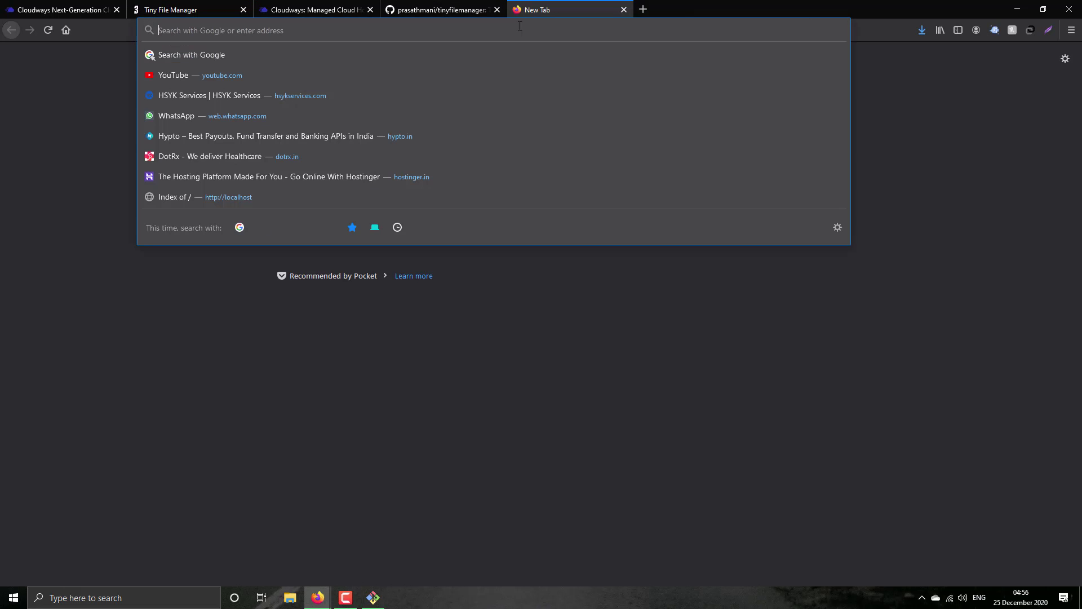
Search for phpmyadmin, open phpmyadmin.net, and briefly launch then close Cloudways' database manager
type("phpmy")
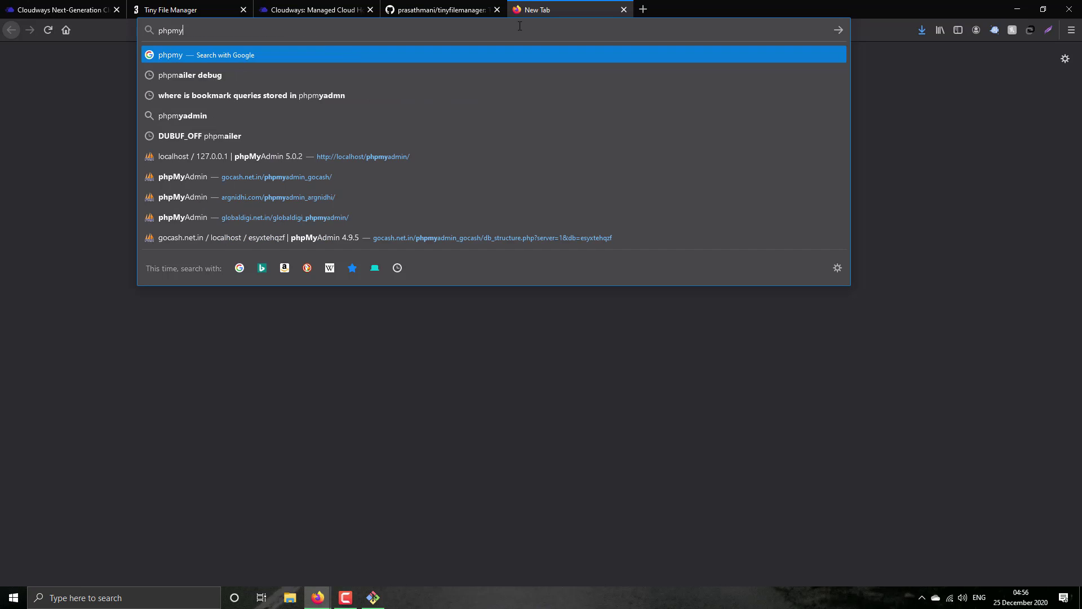
type("admin'")
key("BackSpace")
key("Return")
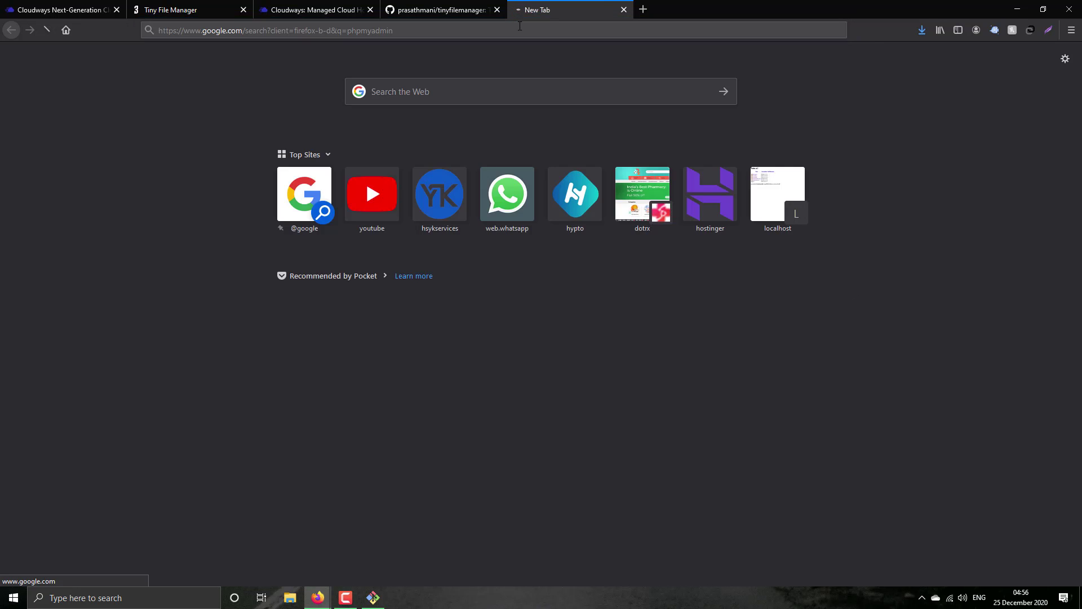
left_click(134, 162)
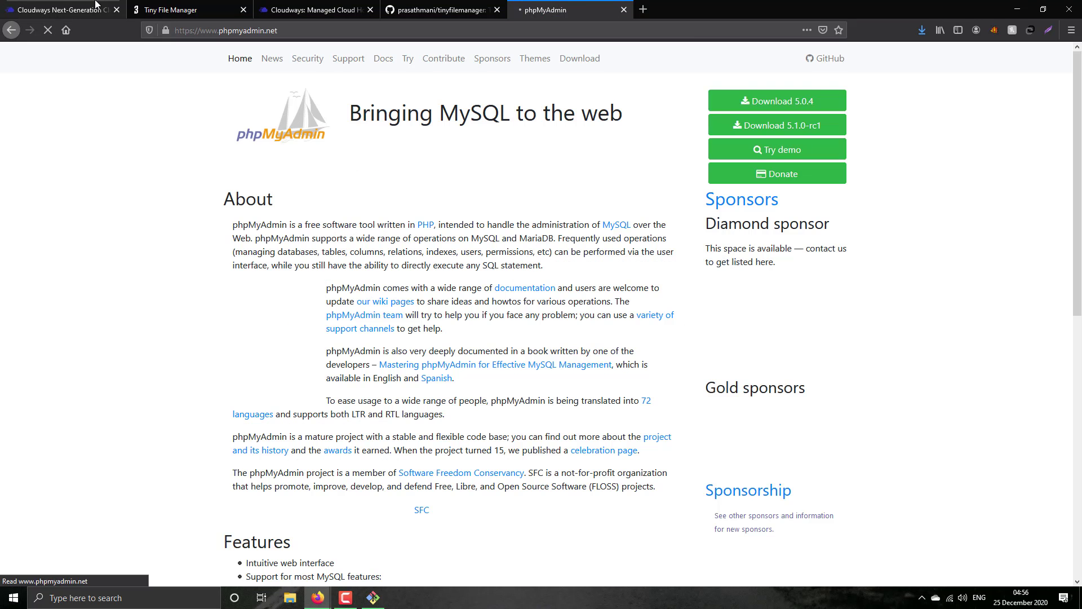
key("ctrl+1")
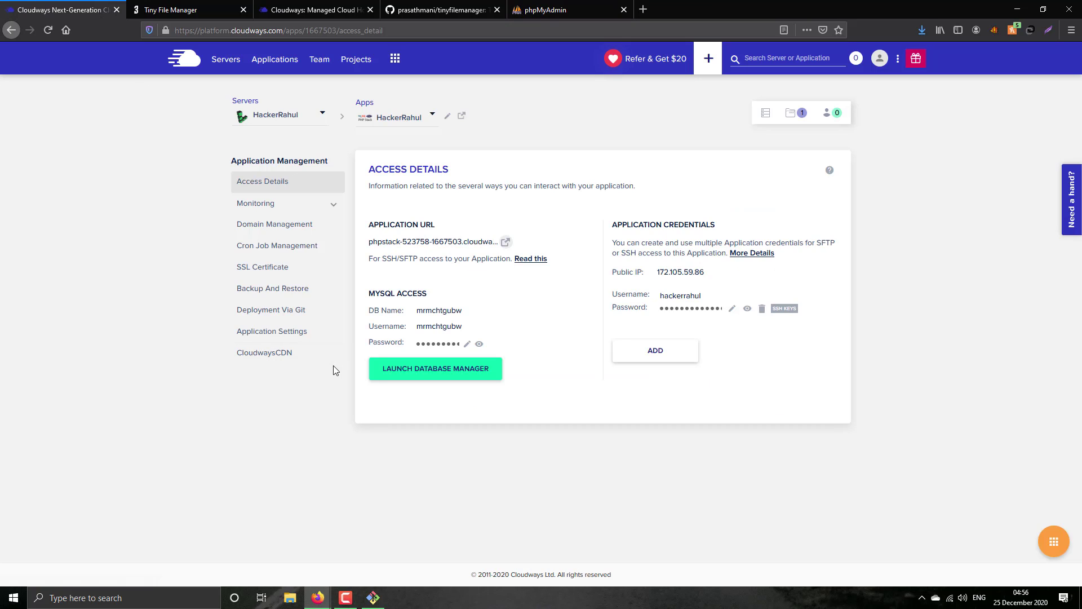
left_click(445, 375)
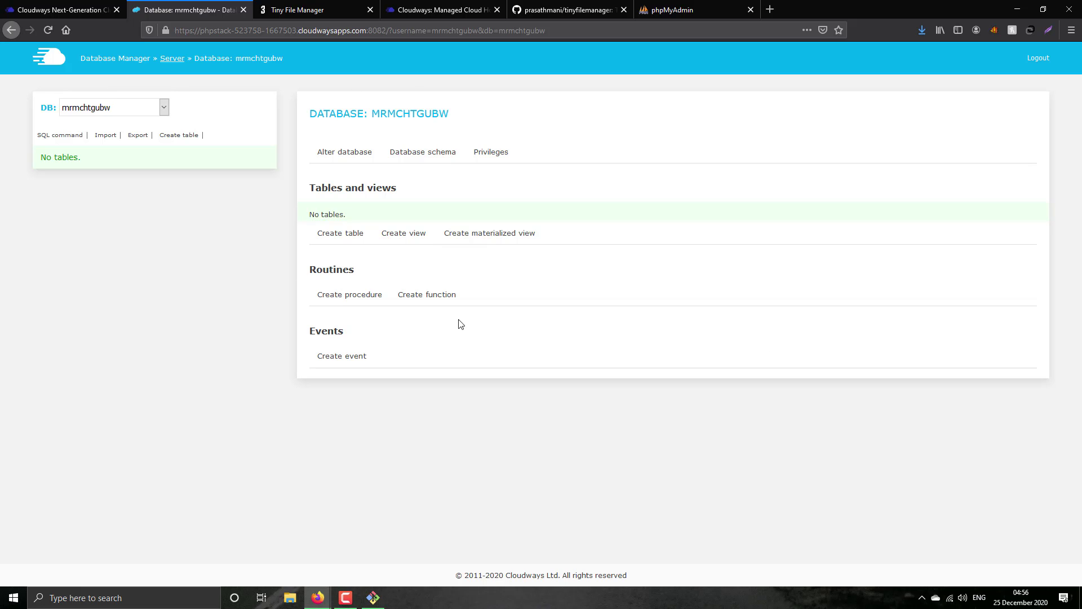
left_click(699, 10)
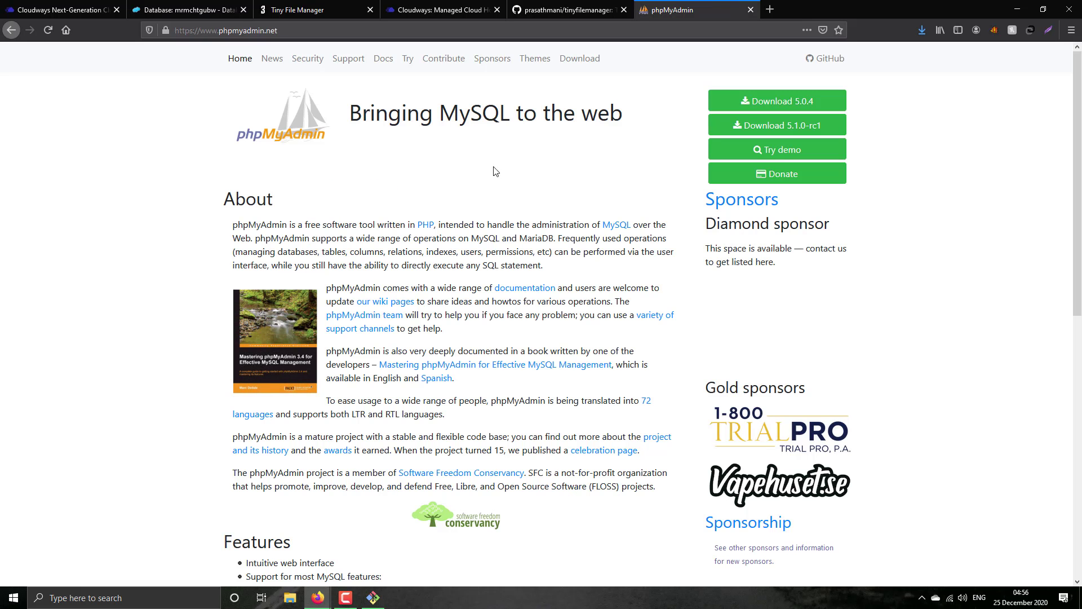
left_click(186, 9)
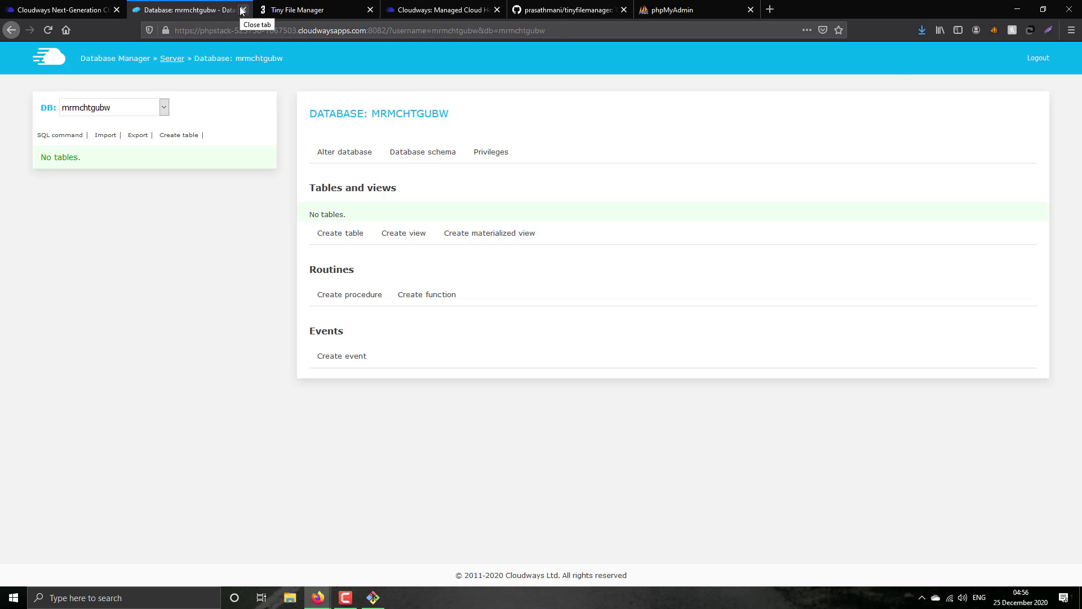
left_click(242, 10)
left_click(564, 8)
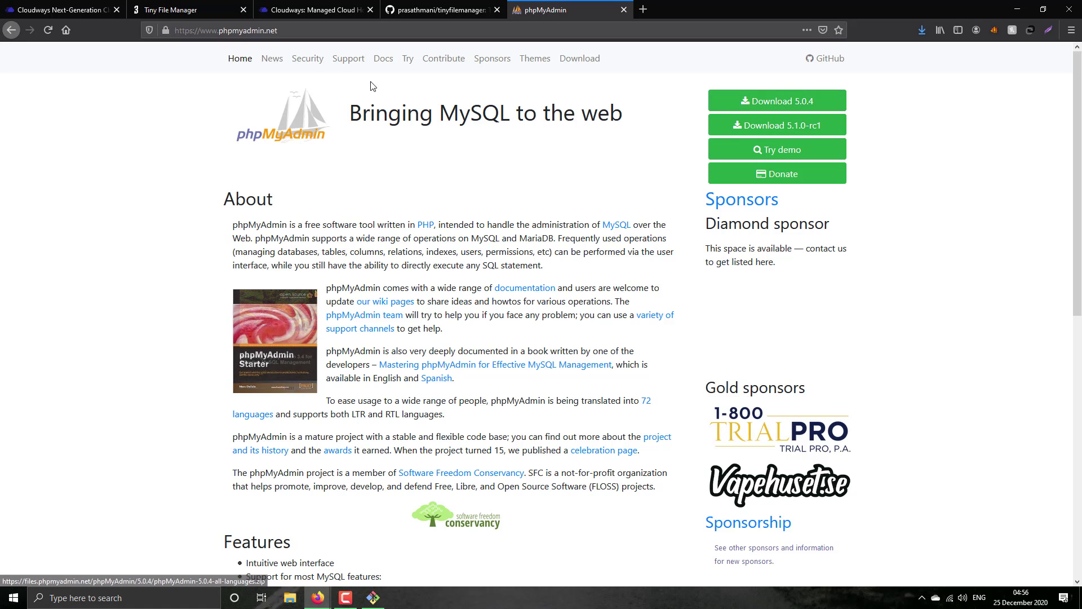
Save phpMyAdmin-5.0.4-english.zip from the Download page and close the phpMyAdmin site
left_click(579, 60)
scroll(409, 383, "down", 5)
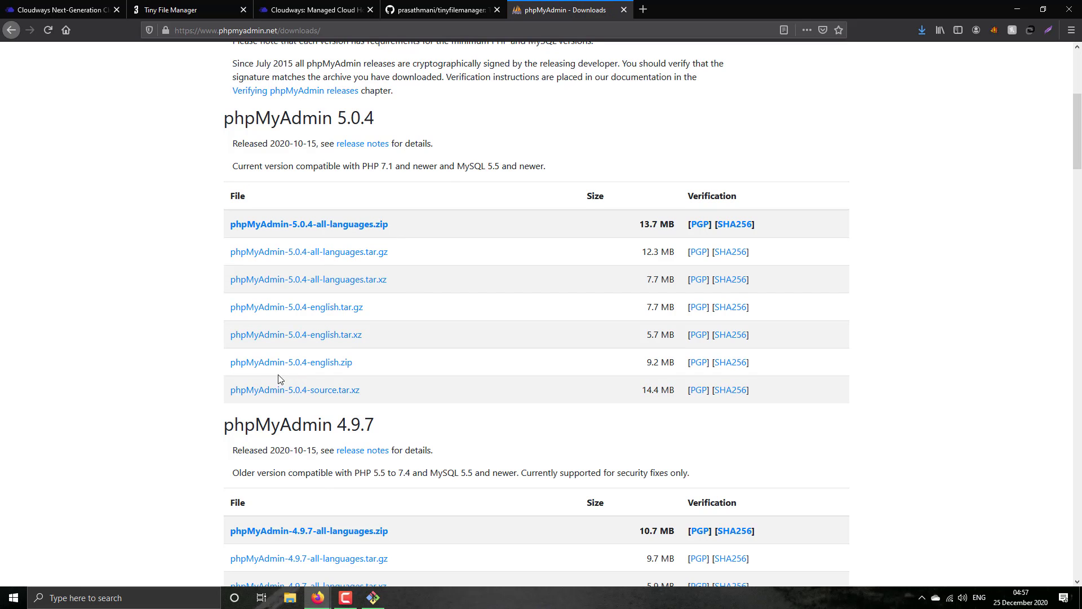
left_click(342, 369)
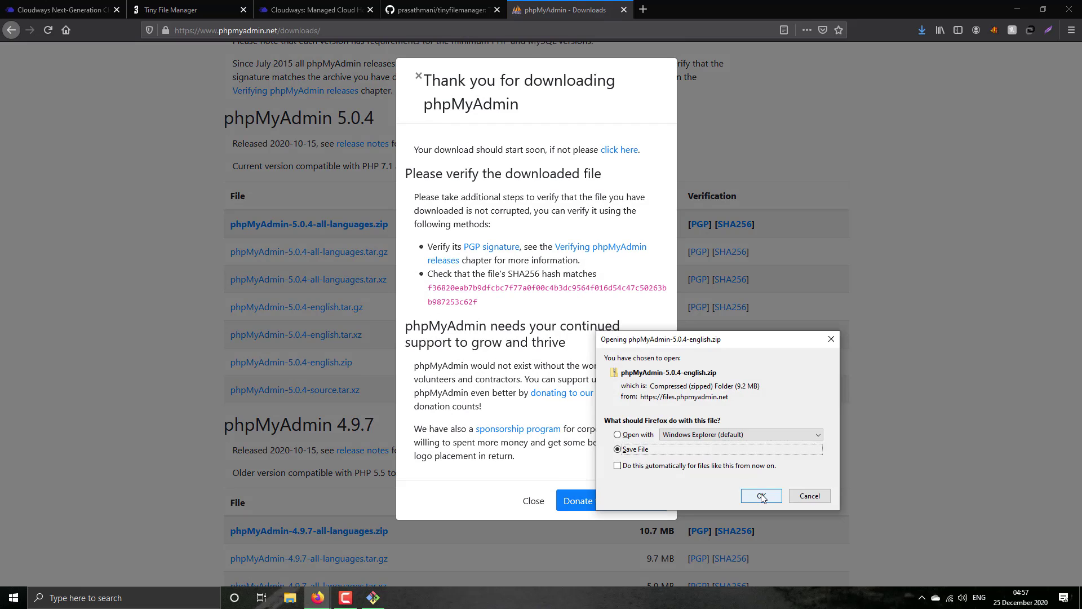
left_click(761, 498)
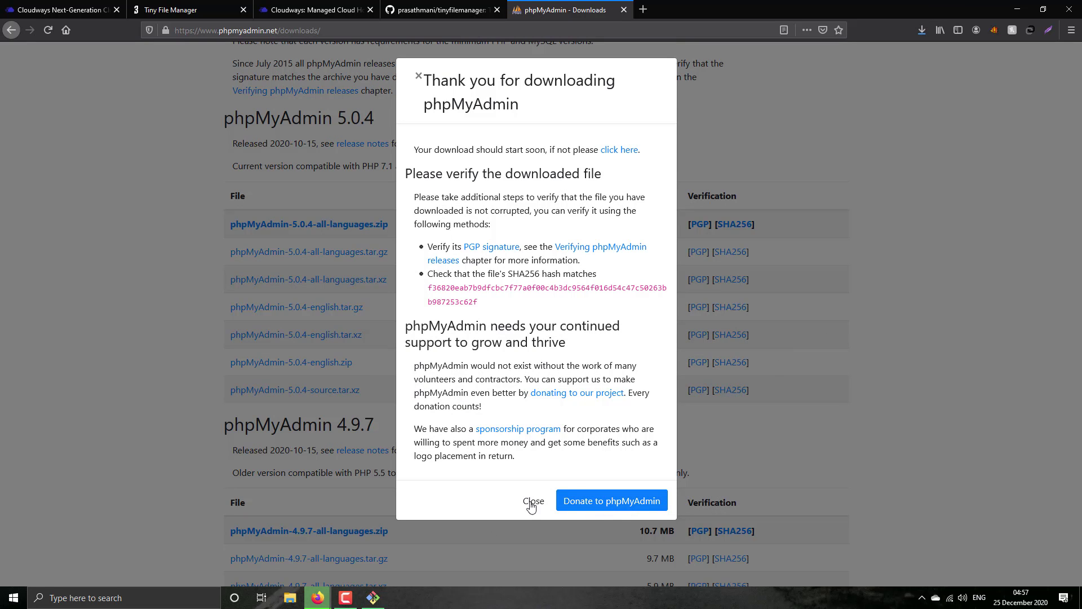
left_click(533, 501)
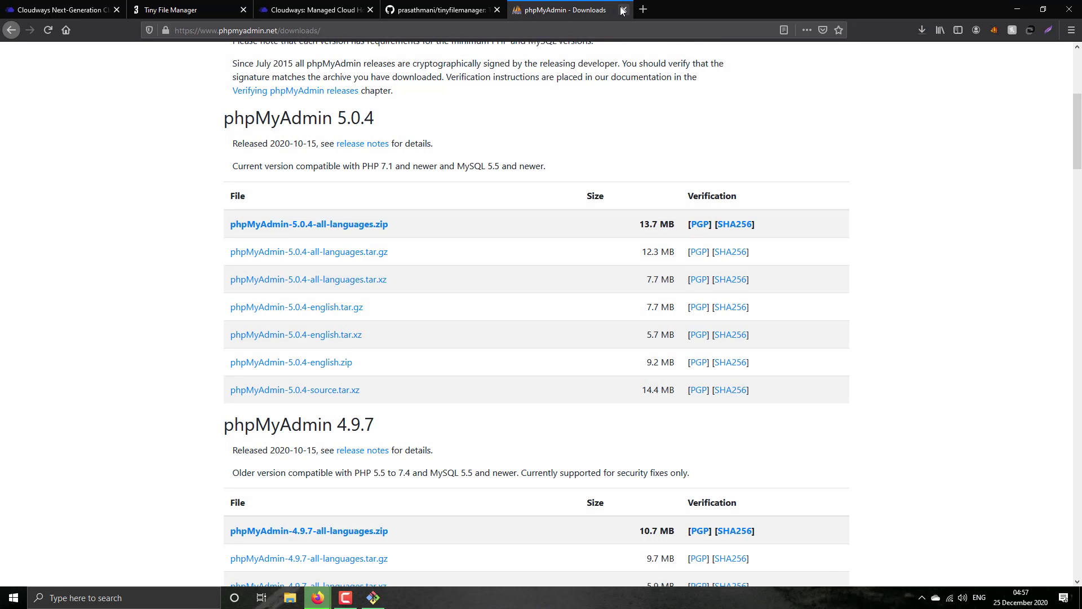
left_click(623, 10)
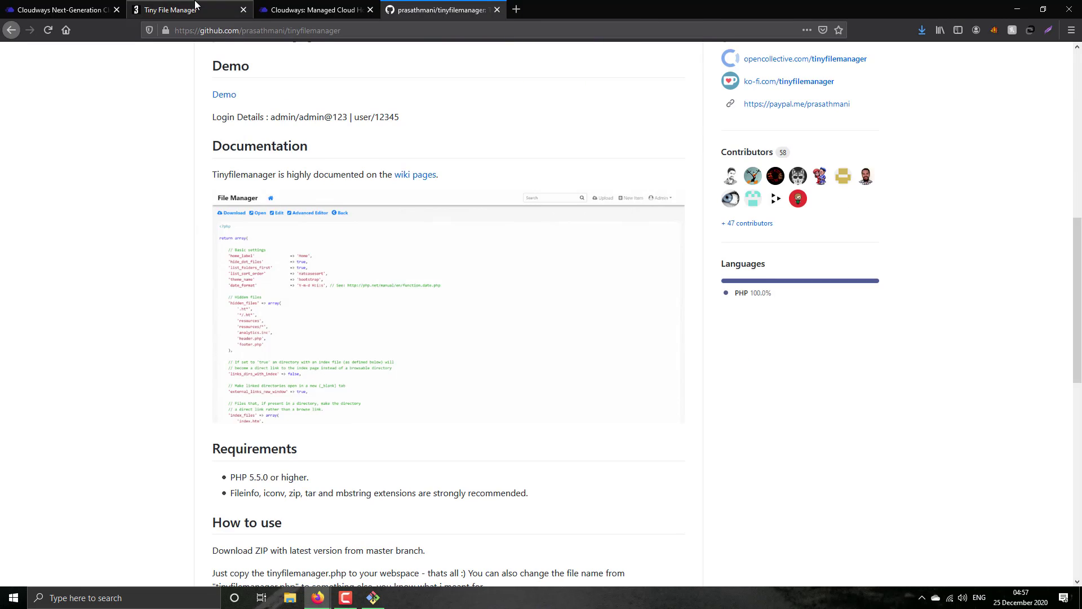
Upload phpMyAdmin-5.0.4-english.zip through Tiny File Manager and open its archive details
left_click(181, 9)
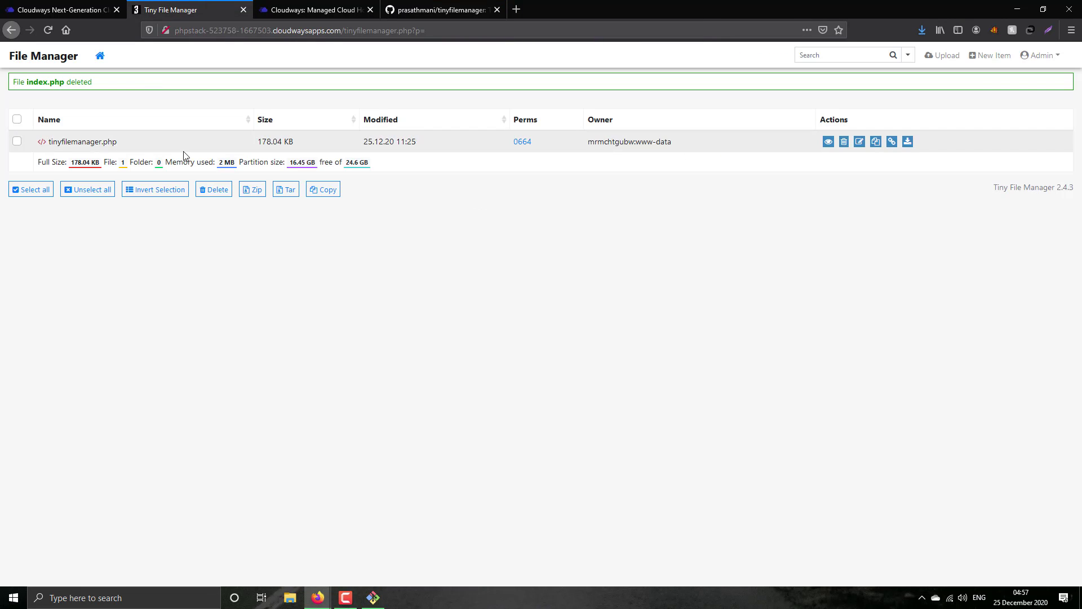
left_click(942, 59)
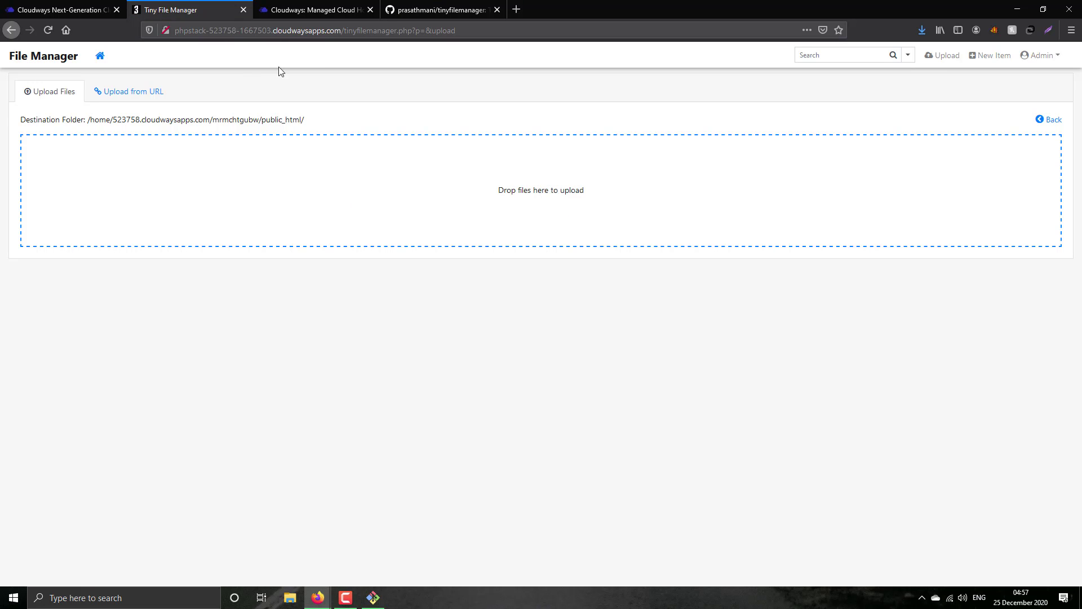
left_click_drag(344, 31, 475, 32)
left_click(26, 252)
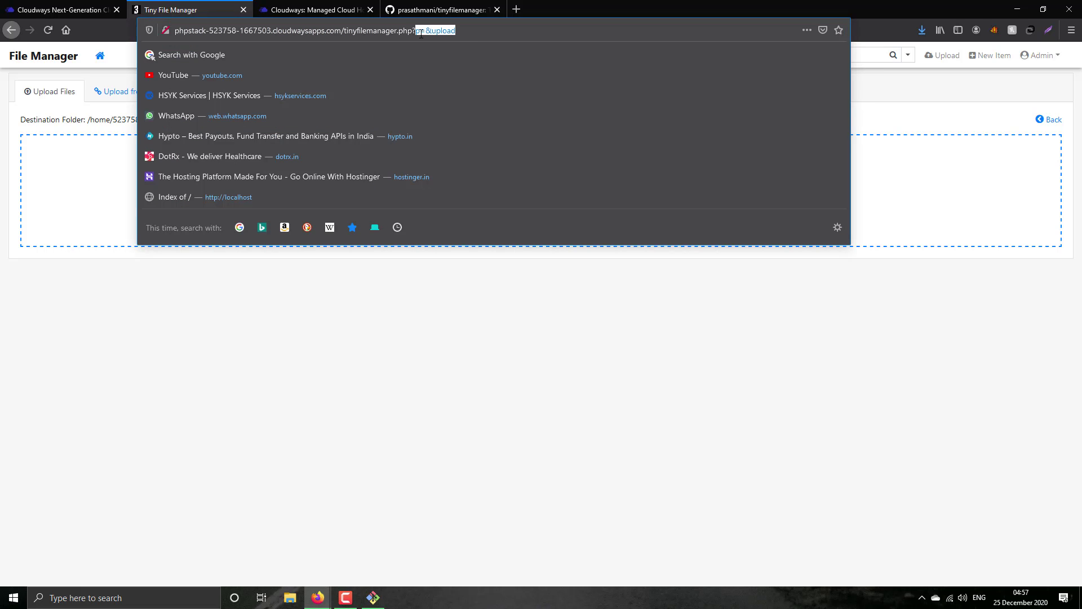
left_click(75, 322)
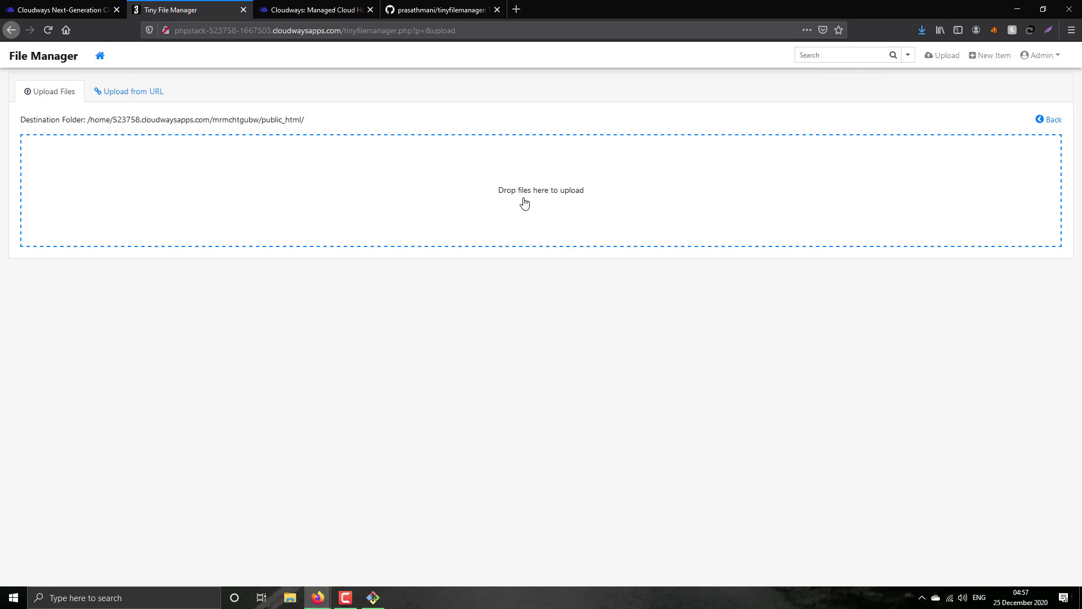
left_click(420, 180)
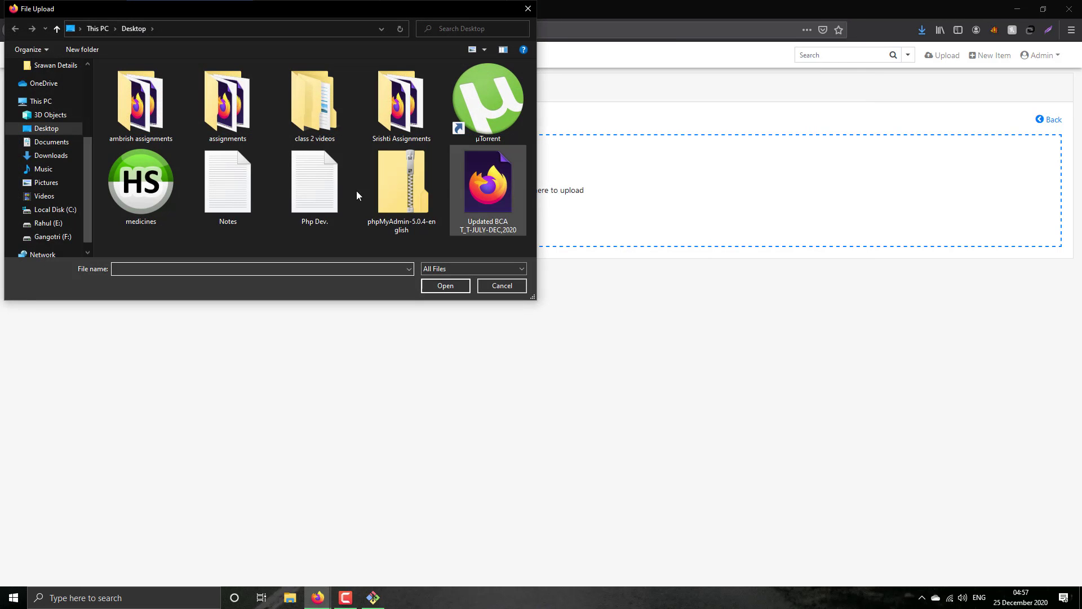
left_click(418, 187)
double_click(418, 188)
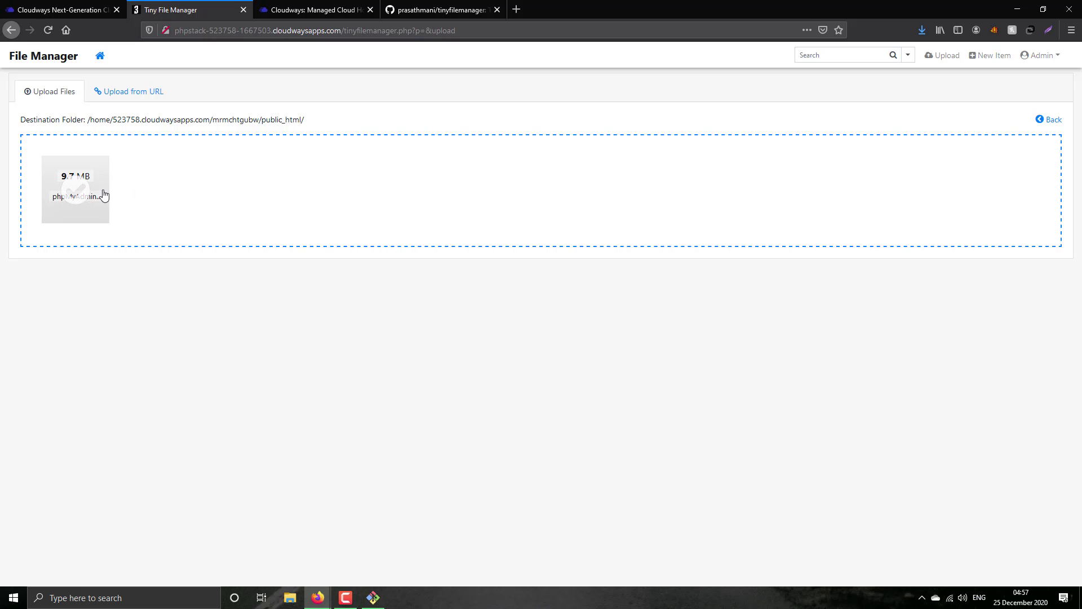
left_click(1052, 120)
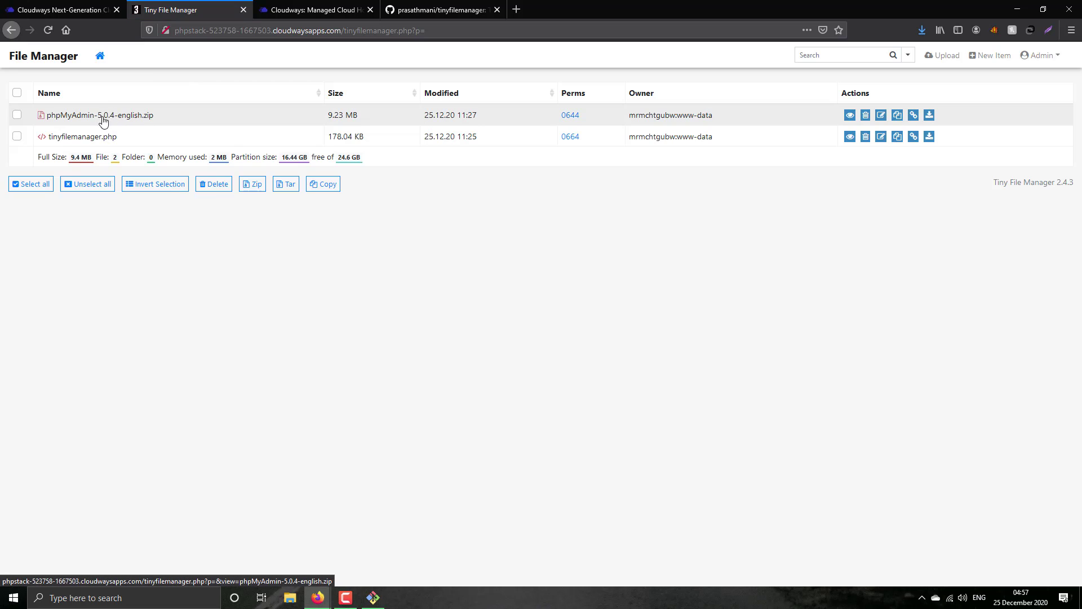
left_click(122, 116)
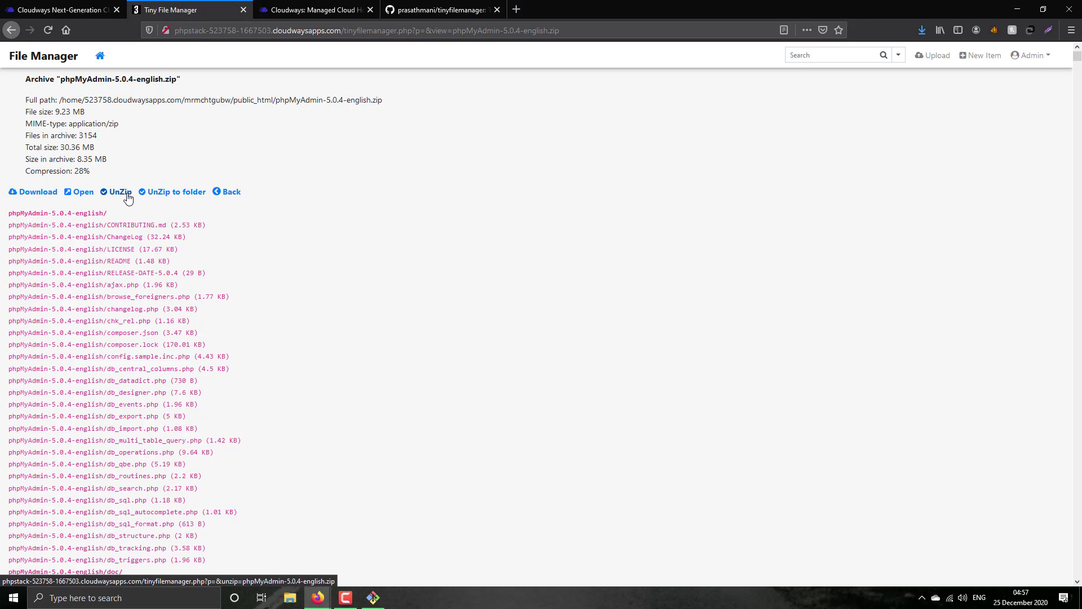
Extract the phpMyAdmin zip in place, delete the archive, and inspect the extracted folder
left_click(119, 192)
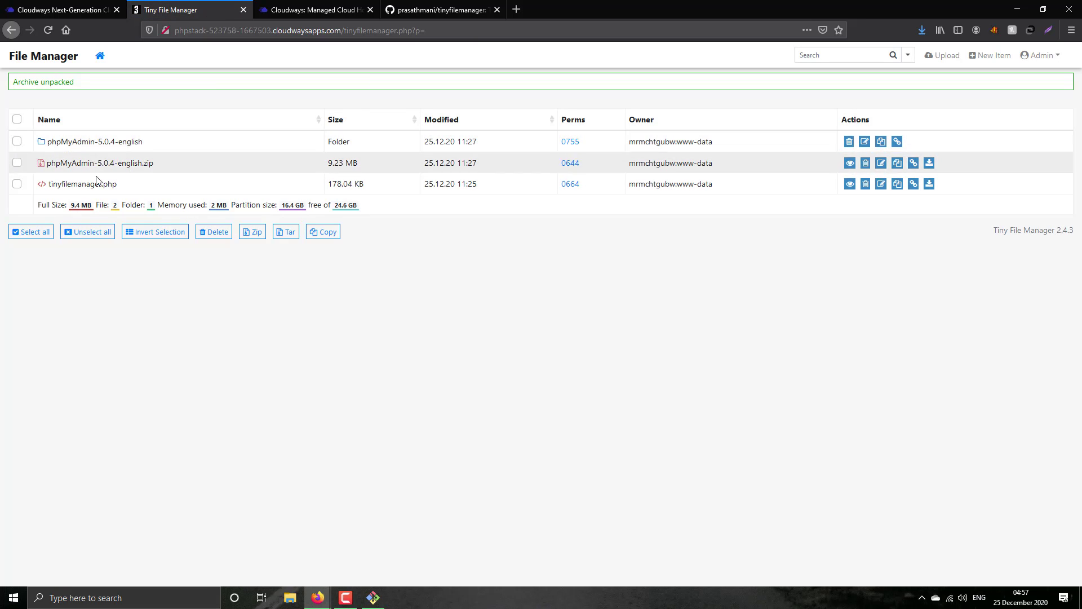
left_click(866, 163)
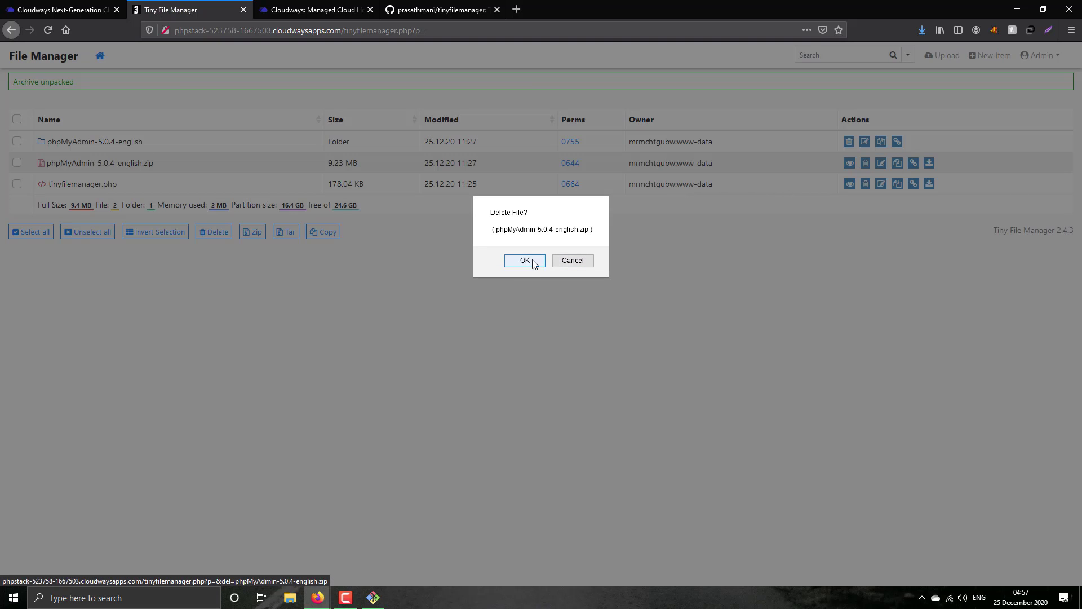
left_click(527, 260)
left_click(119, 145)
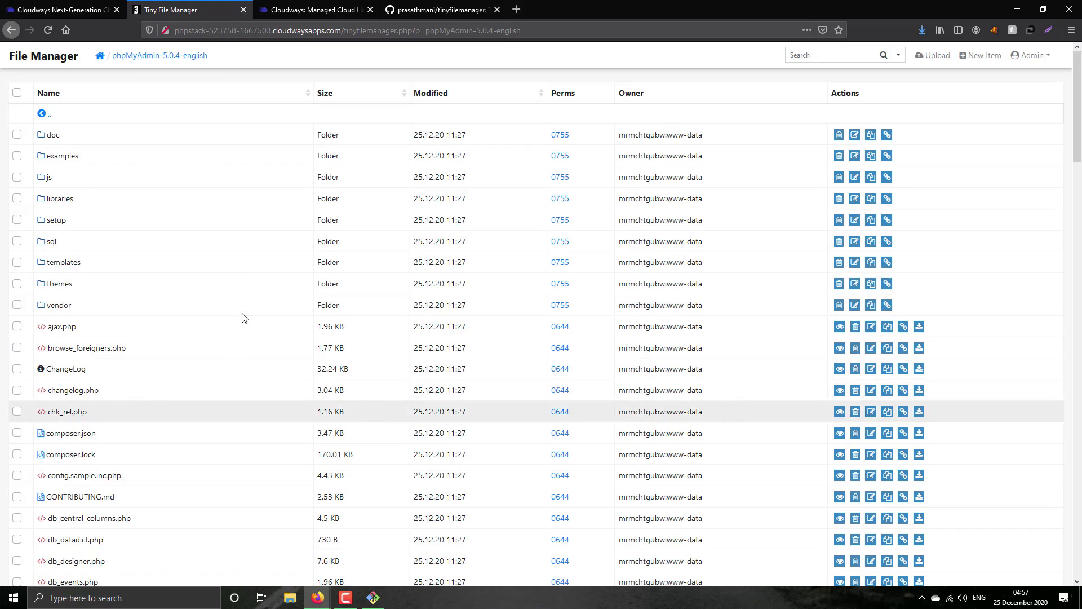
scroll(255, 280, "down", 20)
scroll(271, 297, "down", 3)
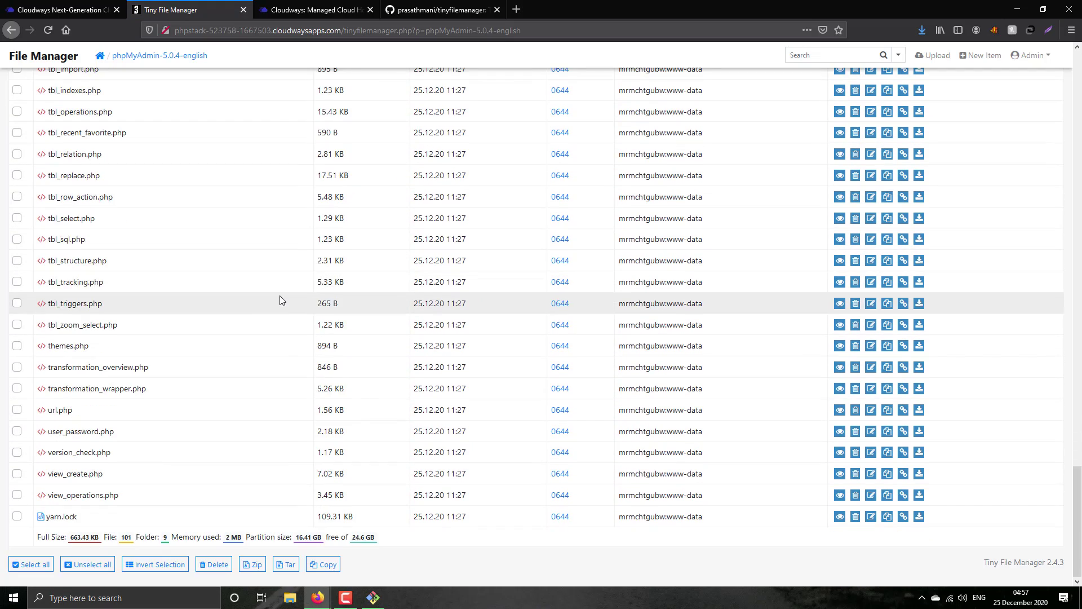
scroll(280, 296, "up", 20)
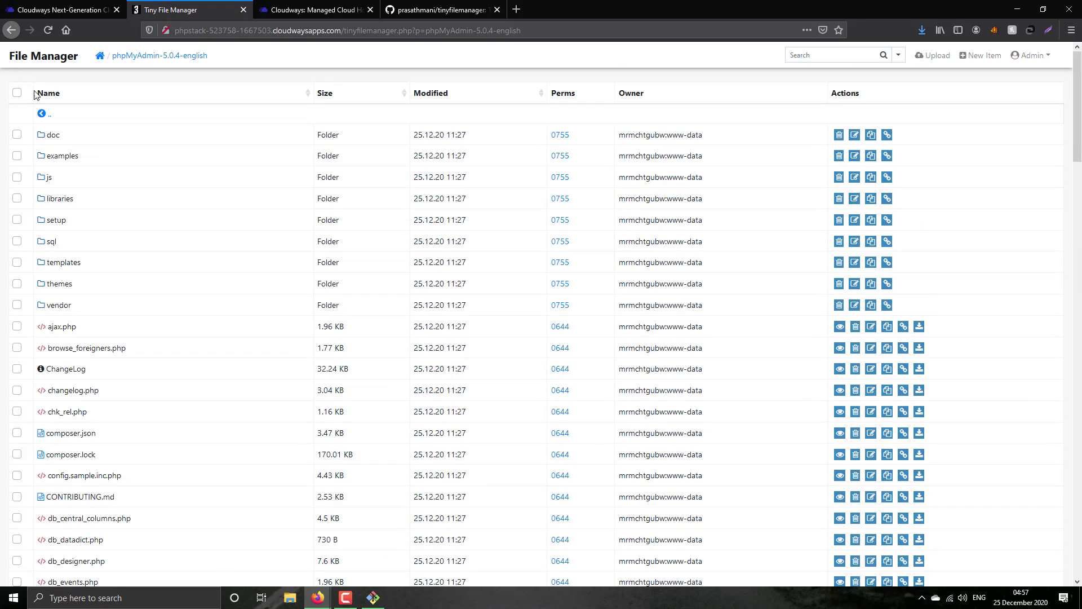
left_click(41, 113)
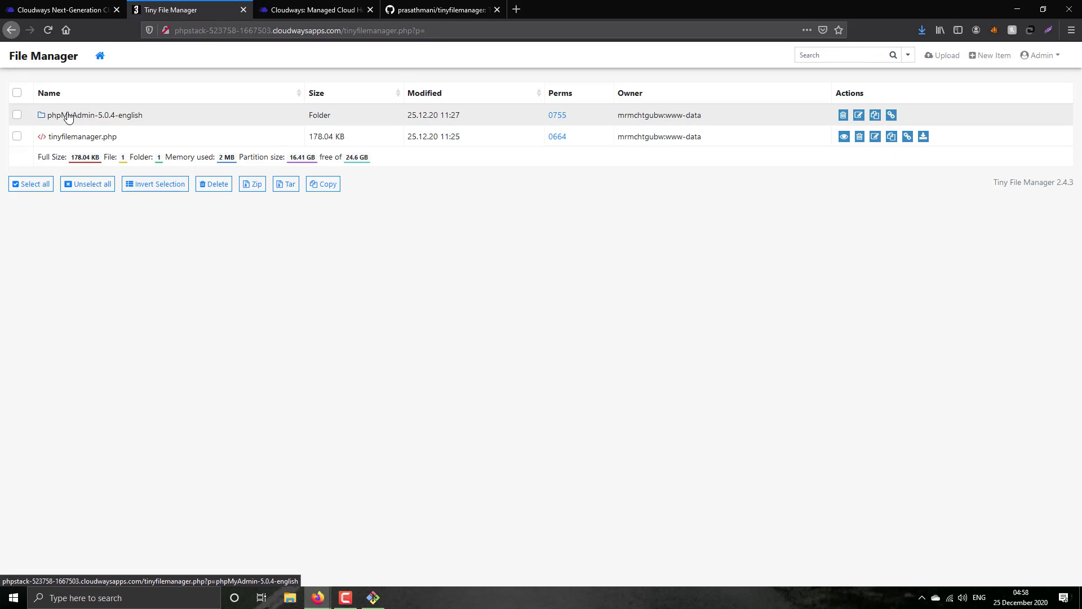
Rename the phpMyAdmin-5.0.4-english folder to phpmyadmin and open it
left_click(859, 115)
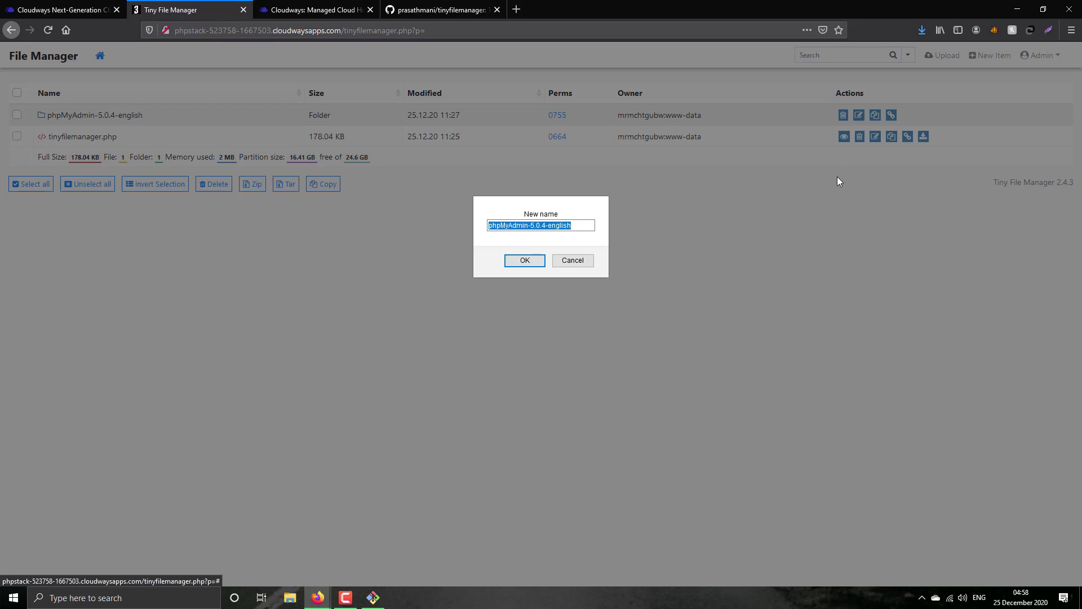
type("phpmyadmin")
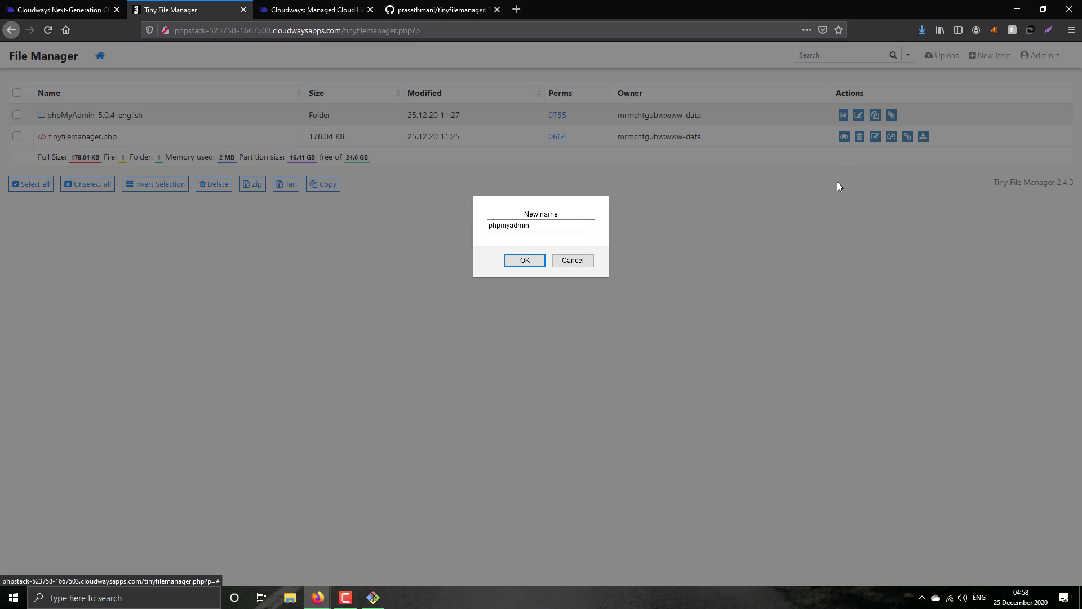
key("Return")
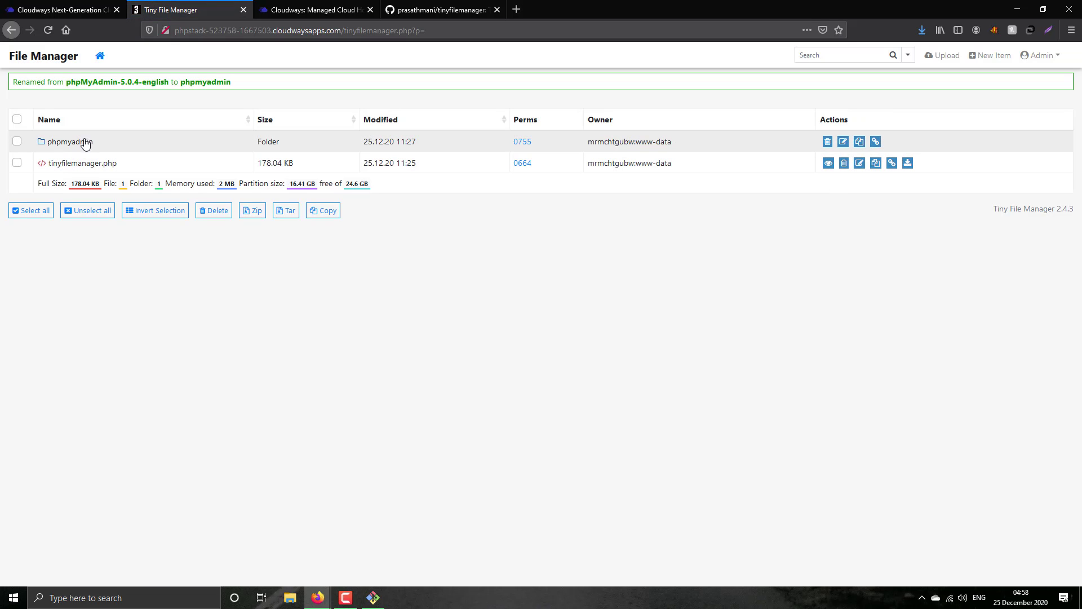
left_click(82, 142)
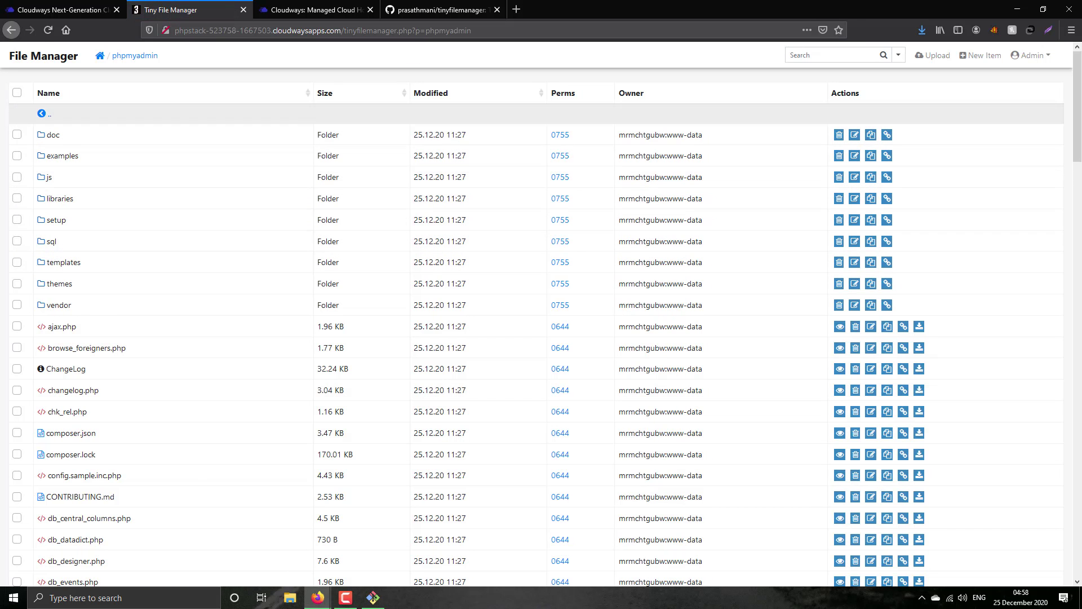
left_click(336, 8)
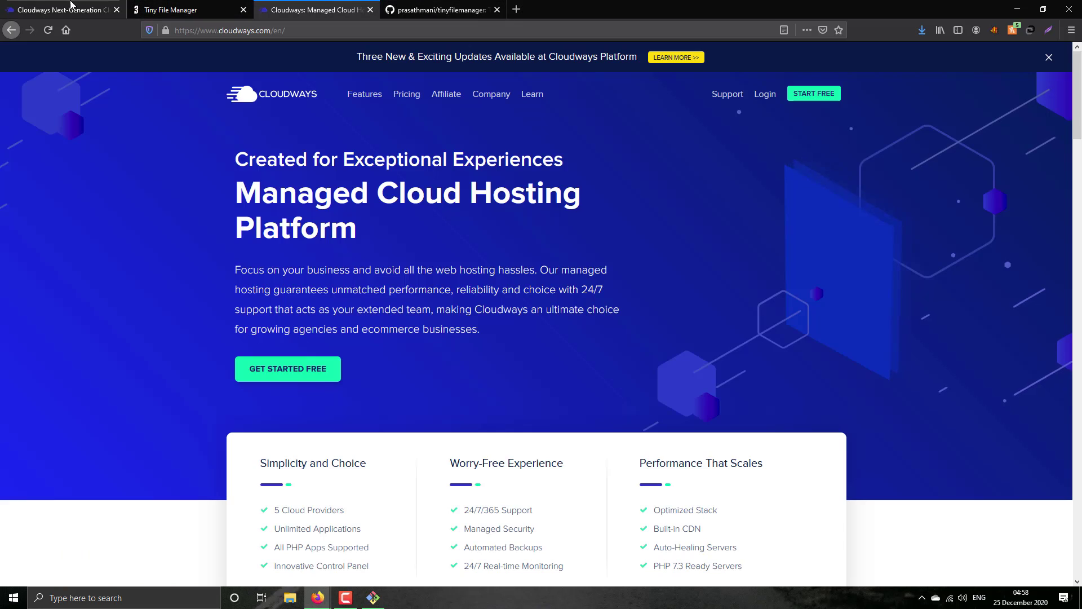
Open the Application URL showing 403 Forbidden, then append /phpmyadmin to reach the phpMyAdmin login
left_click(62, 10)
left_click(505, 242)
left_click(361, 31)
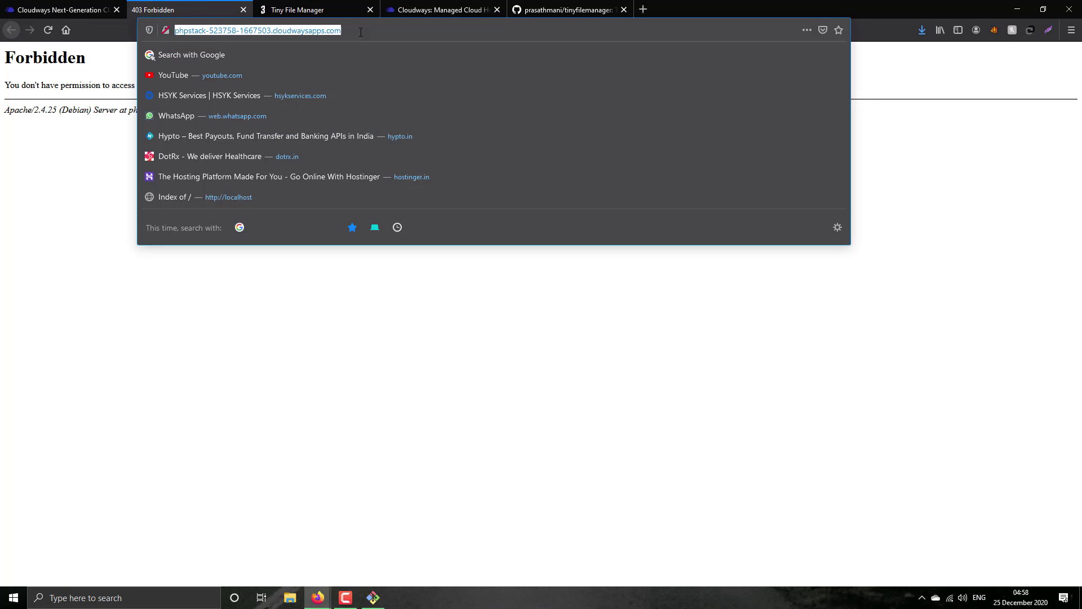
left_click(11, 164)
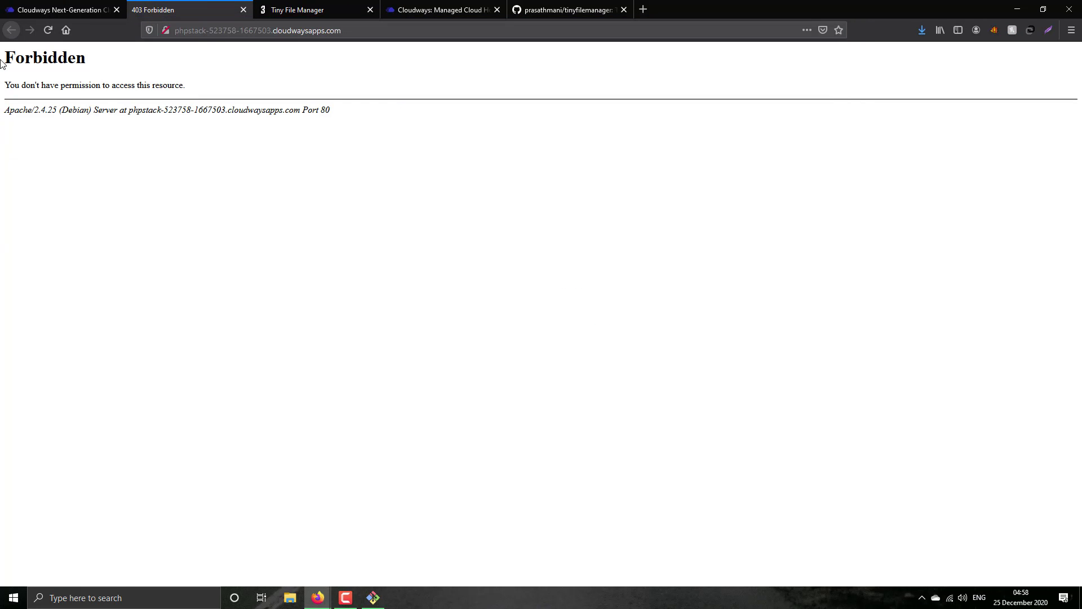
left_click_drag(2, 62, 121, 68)
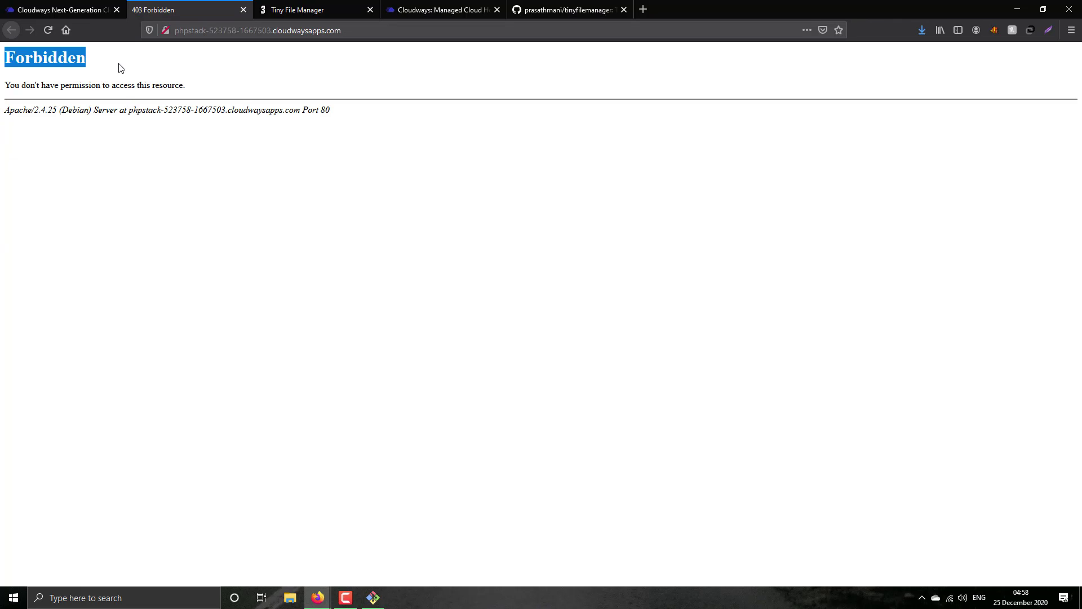
left_click(121, 67)
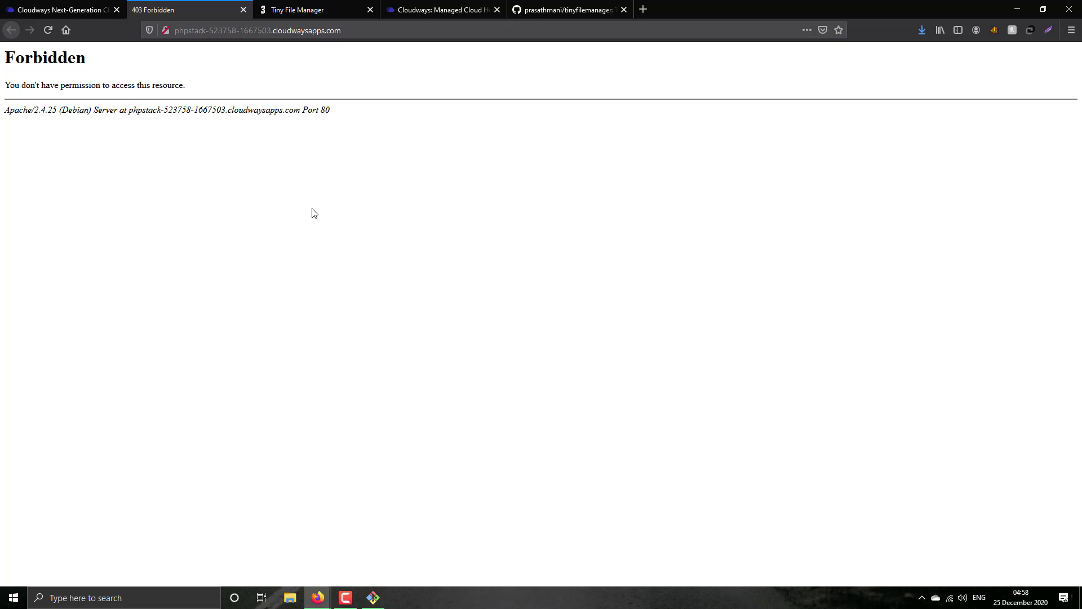
left_click(351, 34)
left_click(352, 34)
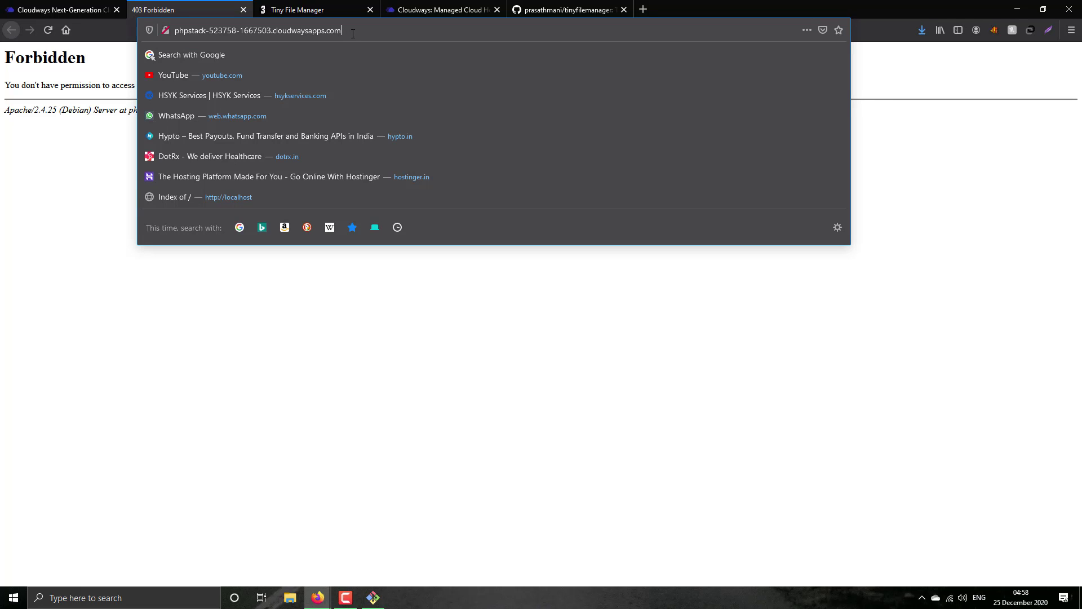
type("/")
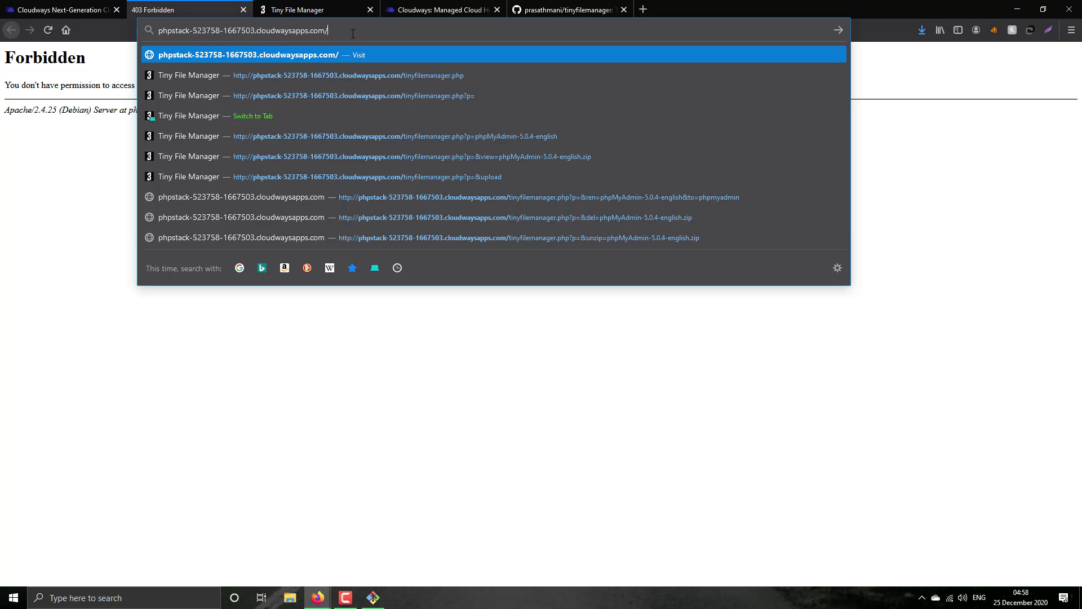
type("phpmyad")
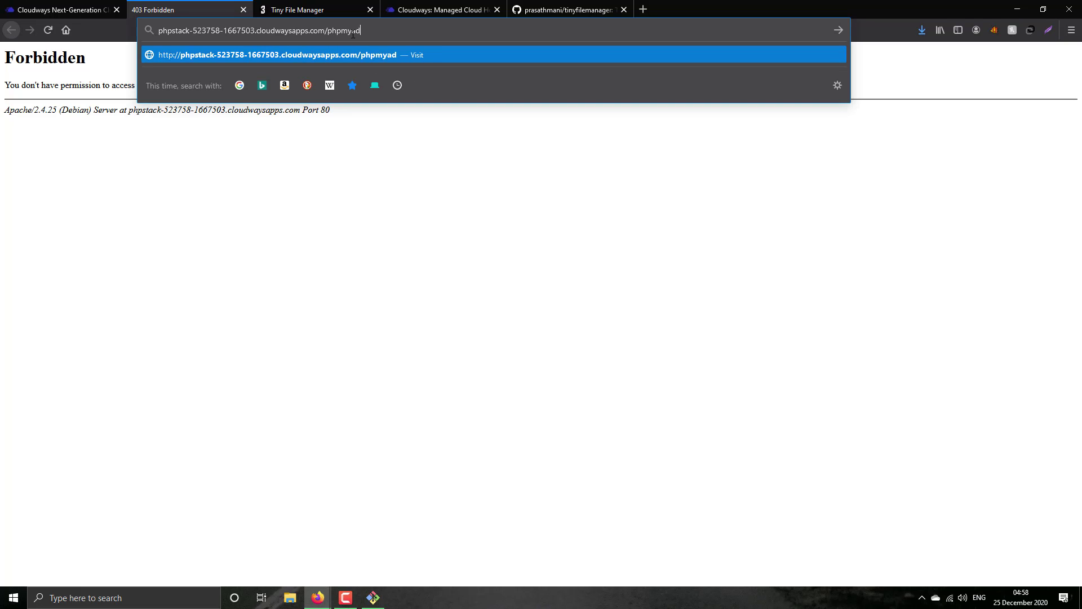
type("min")
key("Return")
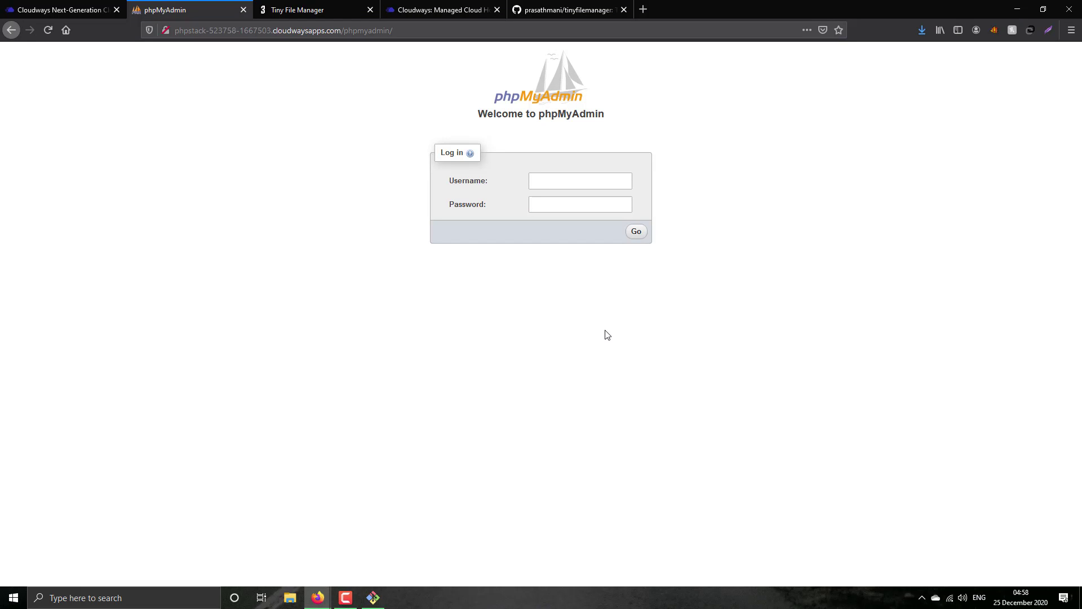
Copy the MySQL username from Cloudways Access Details into phpMyAdmin's username field
left_click_drag(450, 179, 489, 203)
key("Tab")
left_click(457, 311)
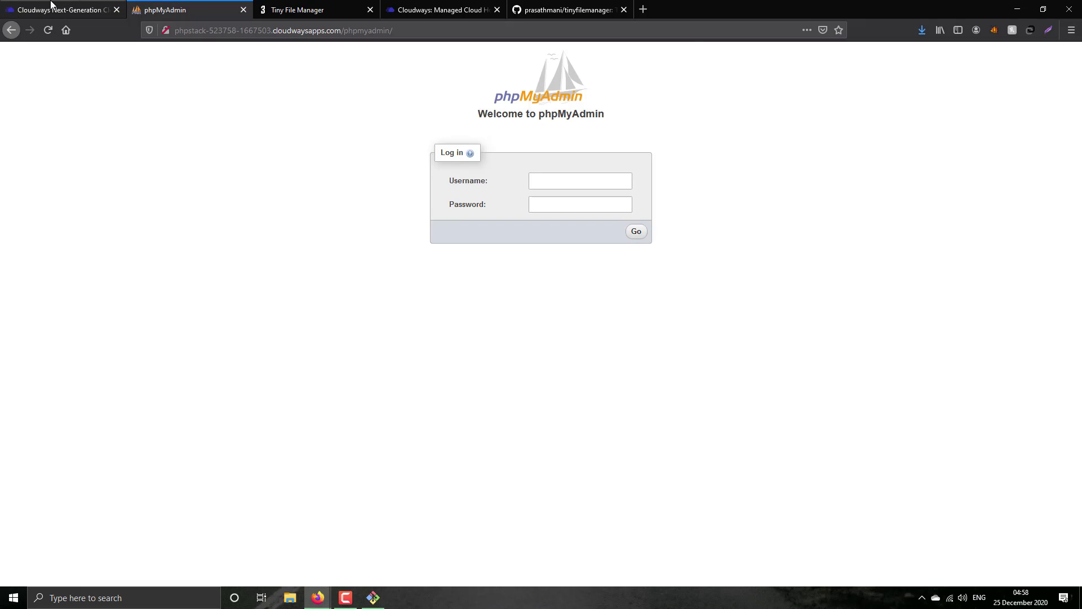
left_click(59, 10)
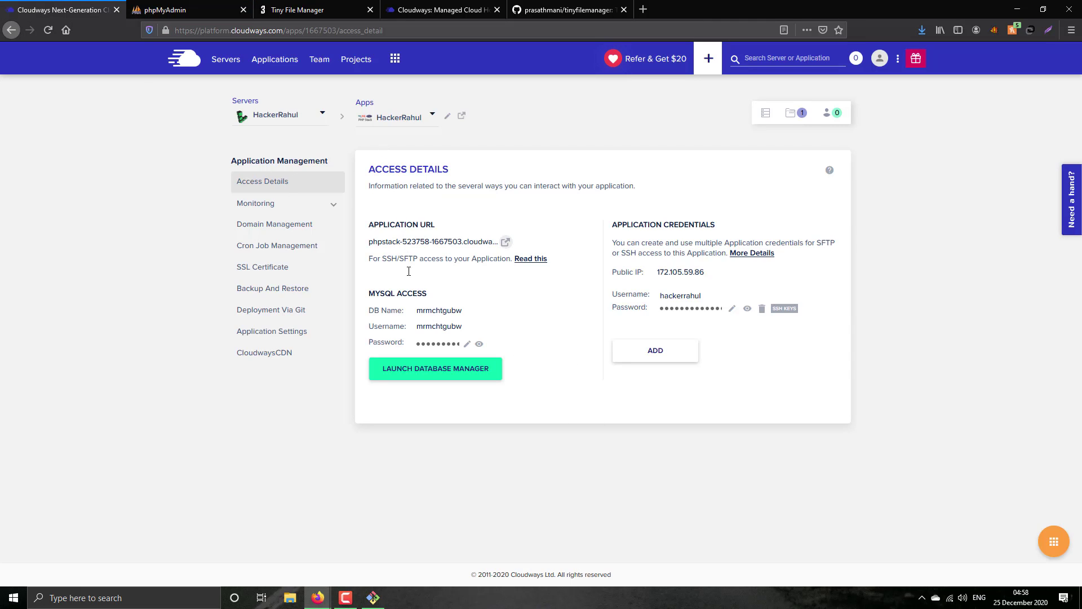
left_click_drag(364, 299, 451, 294)
left_click(446, 310)
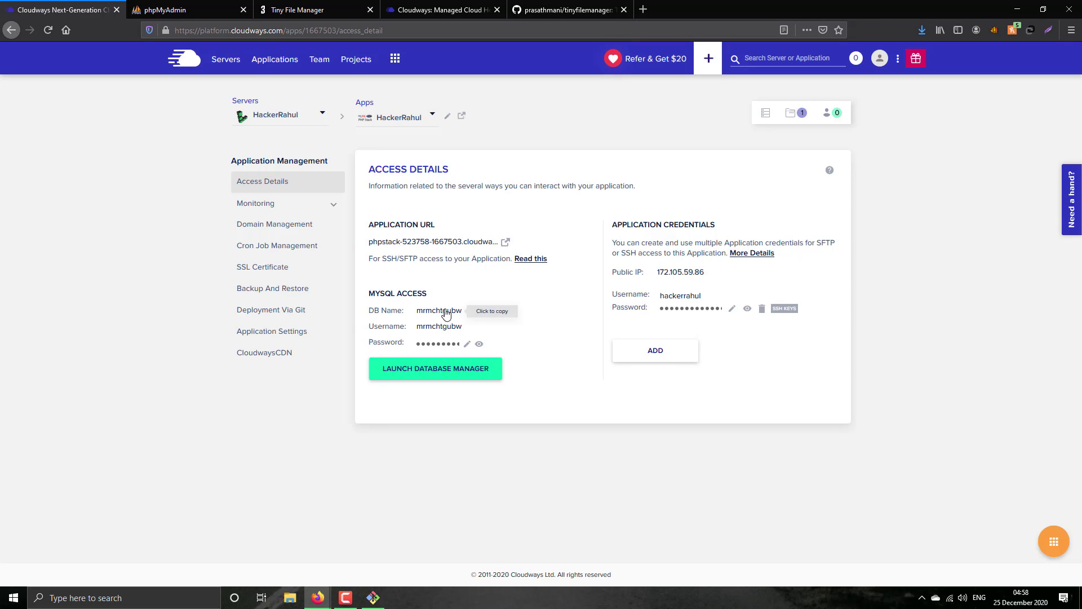
left_click(435, 327)
left_click(169, 10)
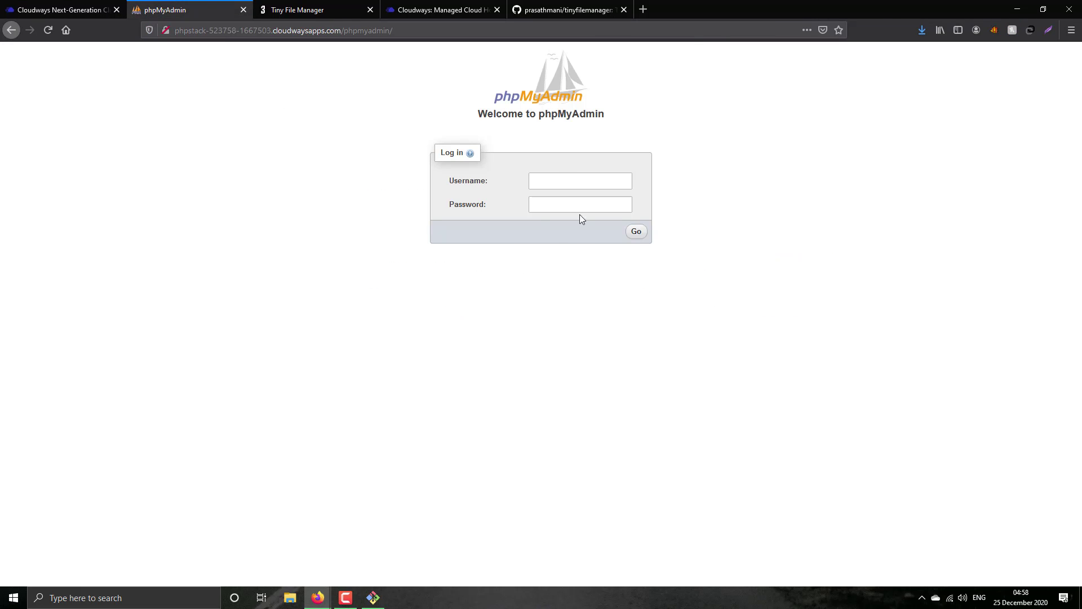
left_click(559, 179)
key("ctrl+v")
left_click(481, 251)
Copy the MySQL password into phpMyAdmin's password field and submit the login
left_click(21, 5)
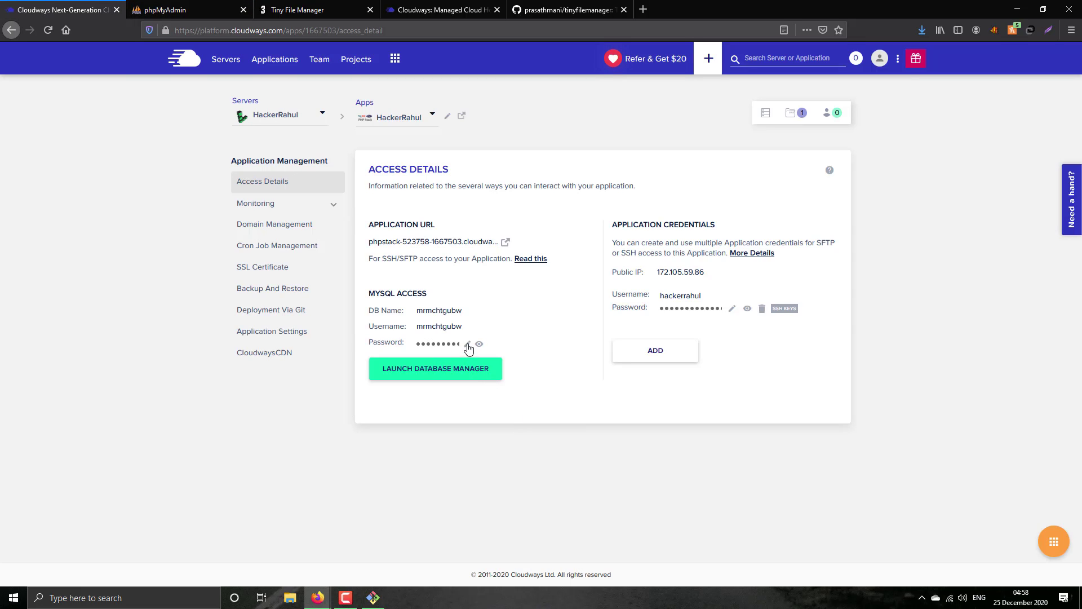
left_click(480, 345)
left_click(479, 345)
left_click(186, 10)
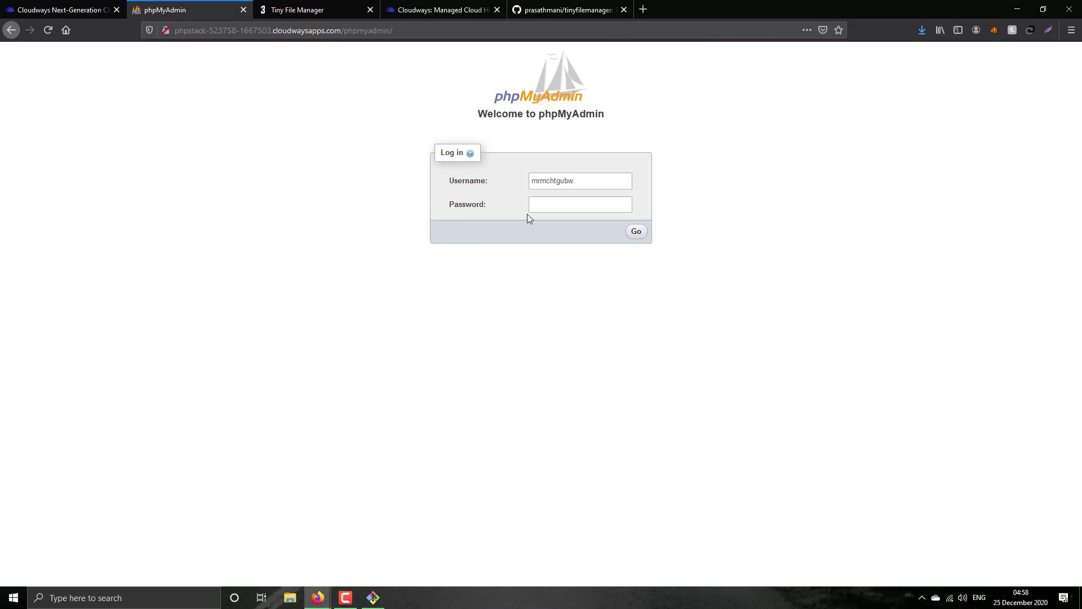
left_click(555, 204)
key("ctrl+v")
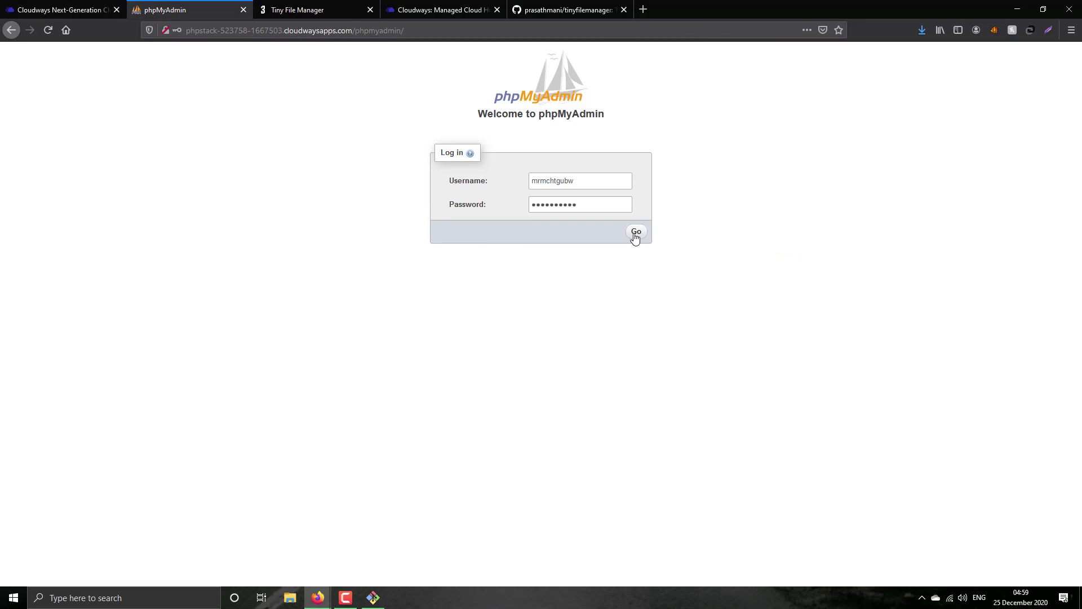
left_click(636, 231)
Open the application's database, then review the server overview's blowfish_secret passphrase error
left_click(330, 133)
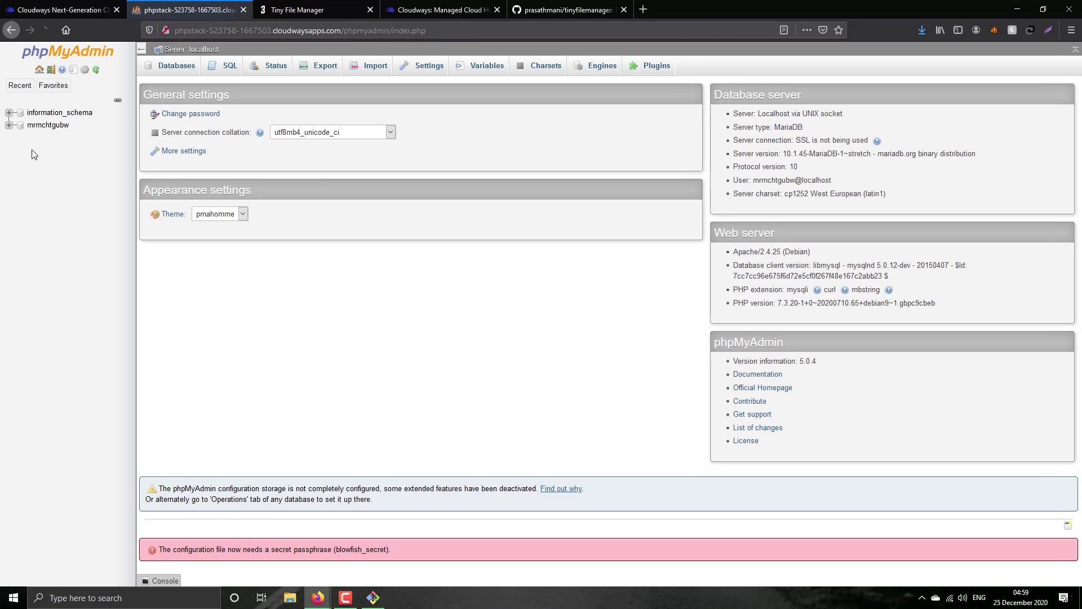
left_click(48, 125)
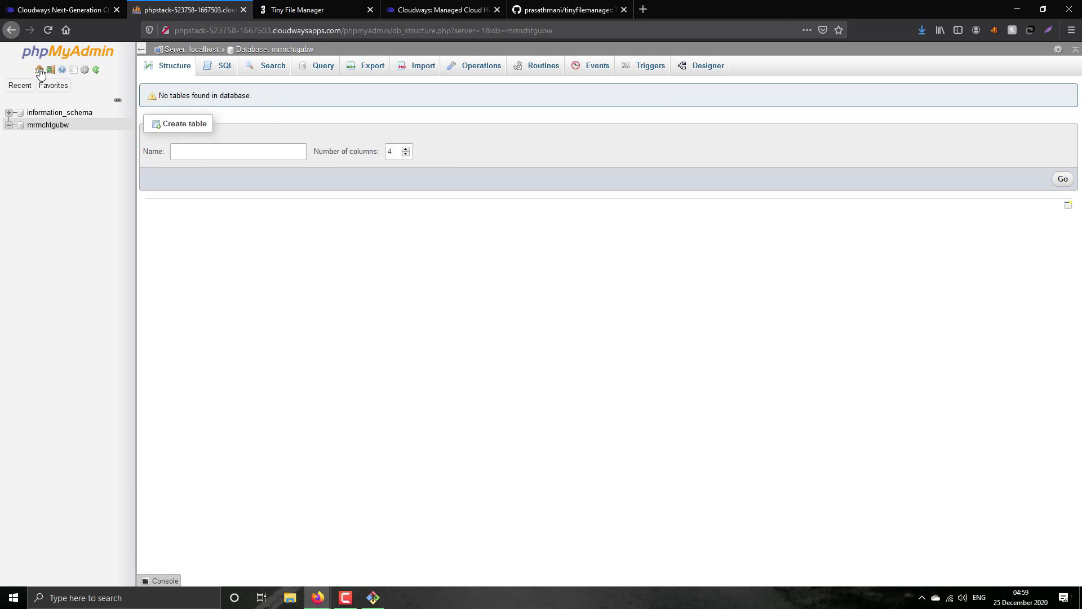
left_click(39, 70)
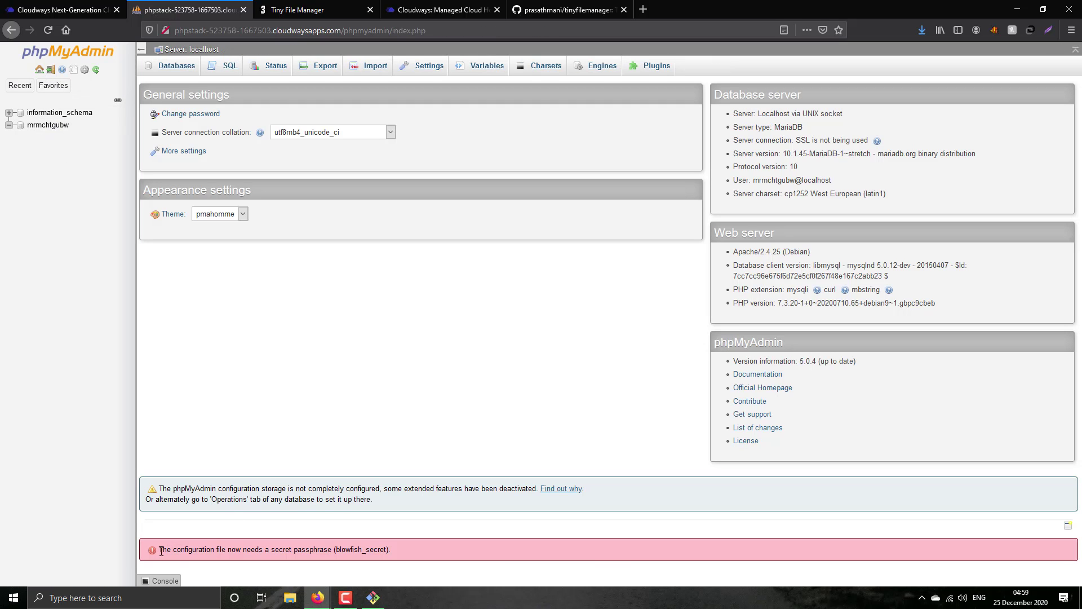
left_click_drag(161, 551, 373, 562)
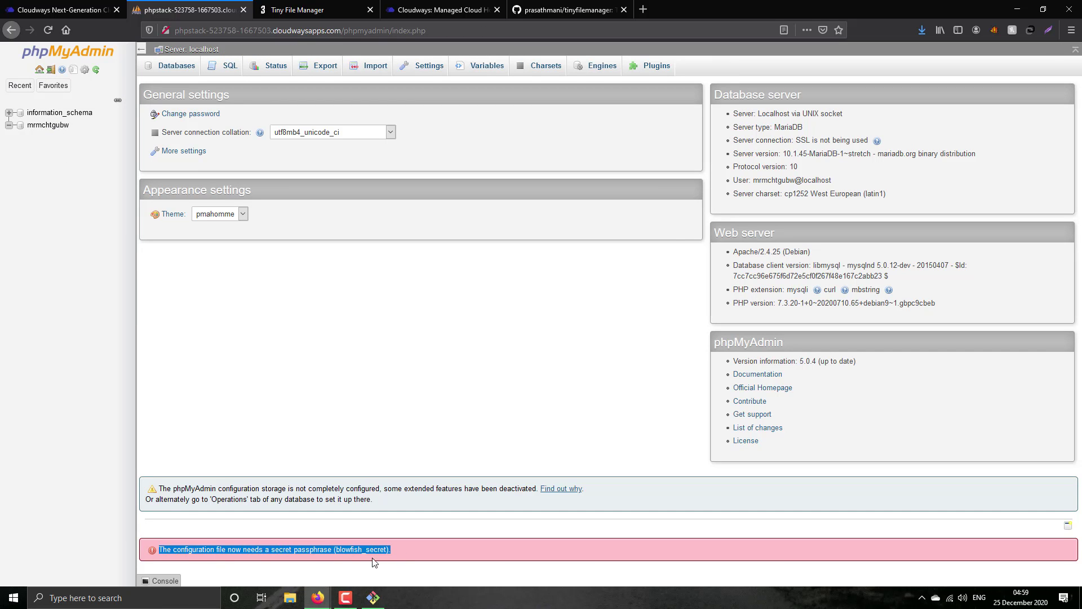
left_click(162, 551)
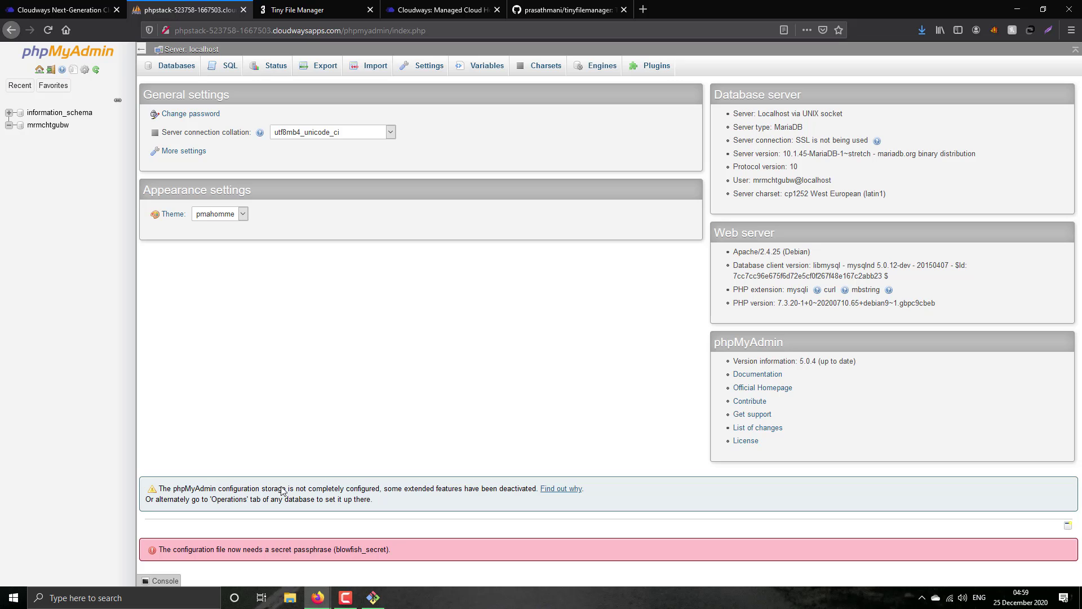
In the phpmyadmin folder, rename config.sample.inc.php to config.inc.php by deleting 'sample.'
left_click(332, 6)
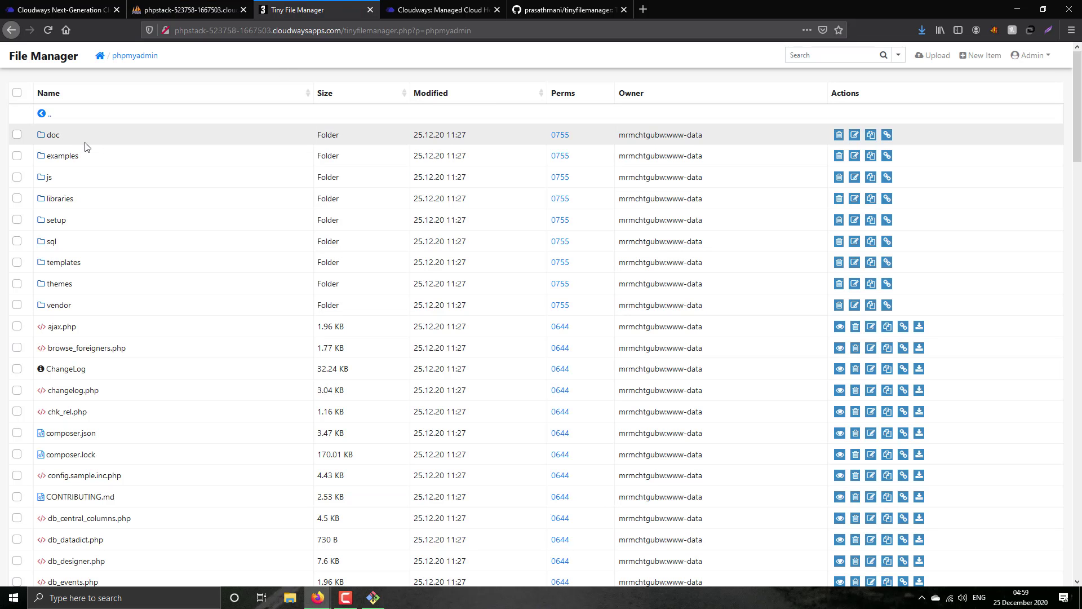
left_click(44, 114)
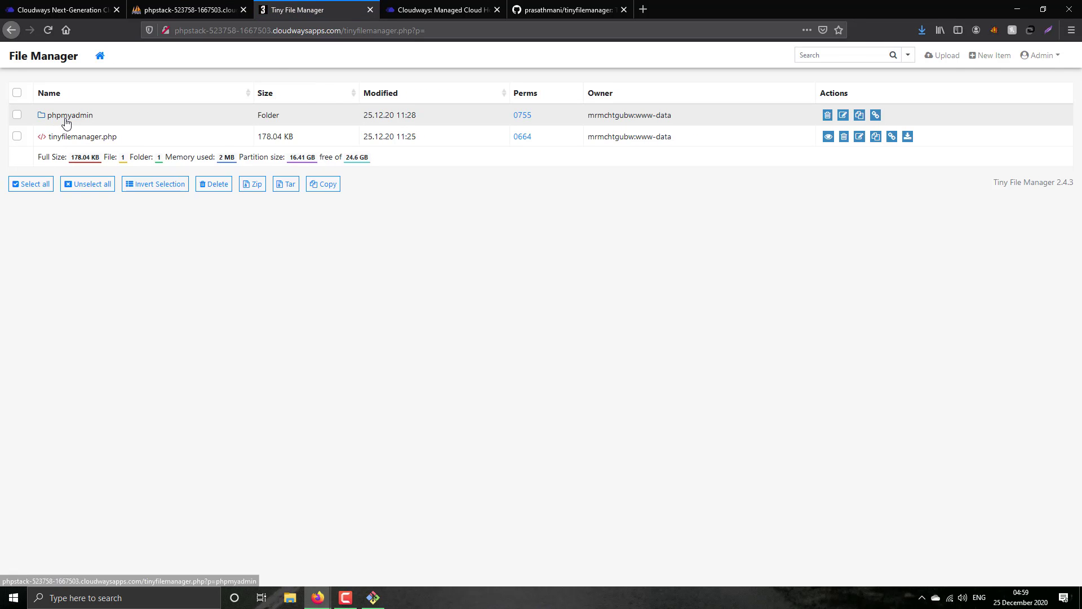
left_click(66, 116)
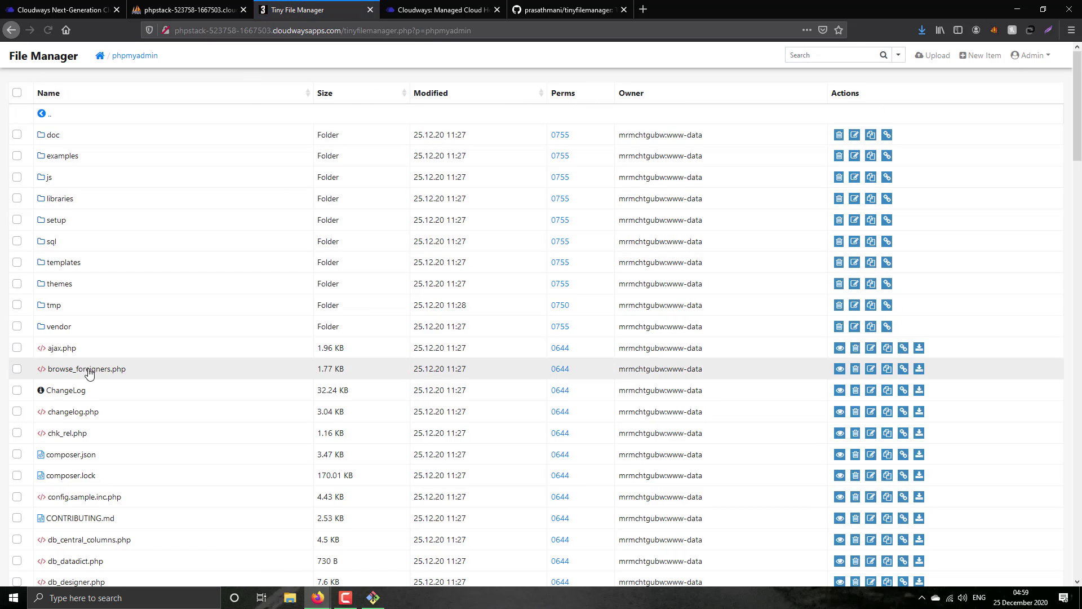
scroll(89, 373, "down", 3)
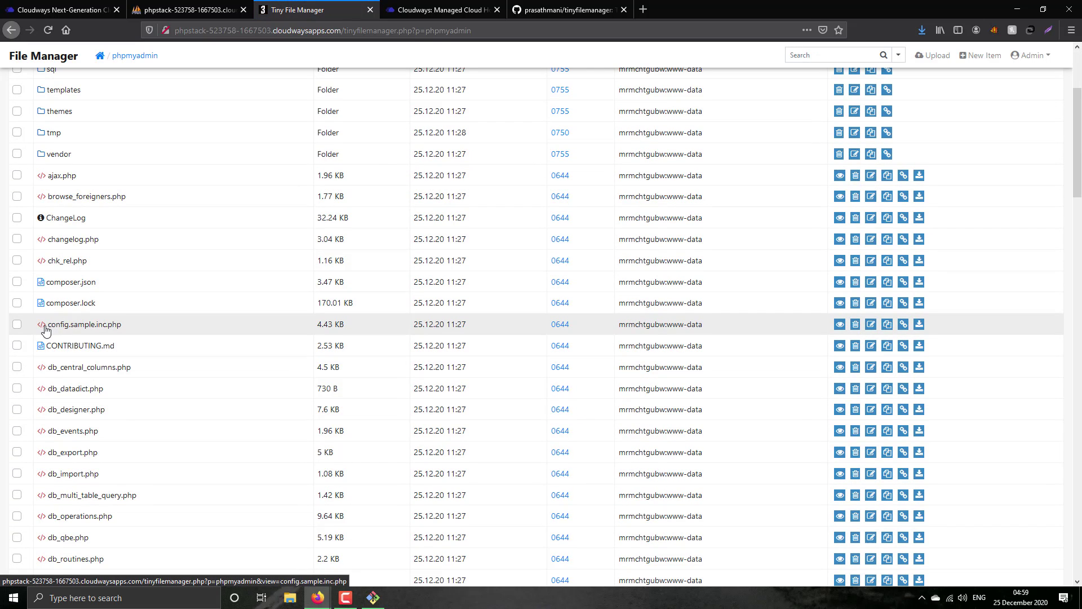
left_click(17, 324)
left_click(17, 325)
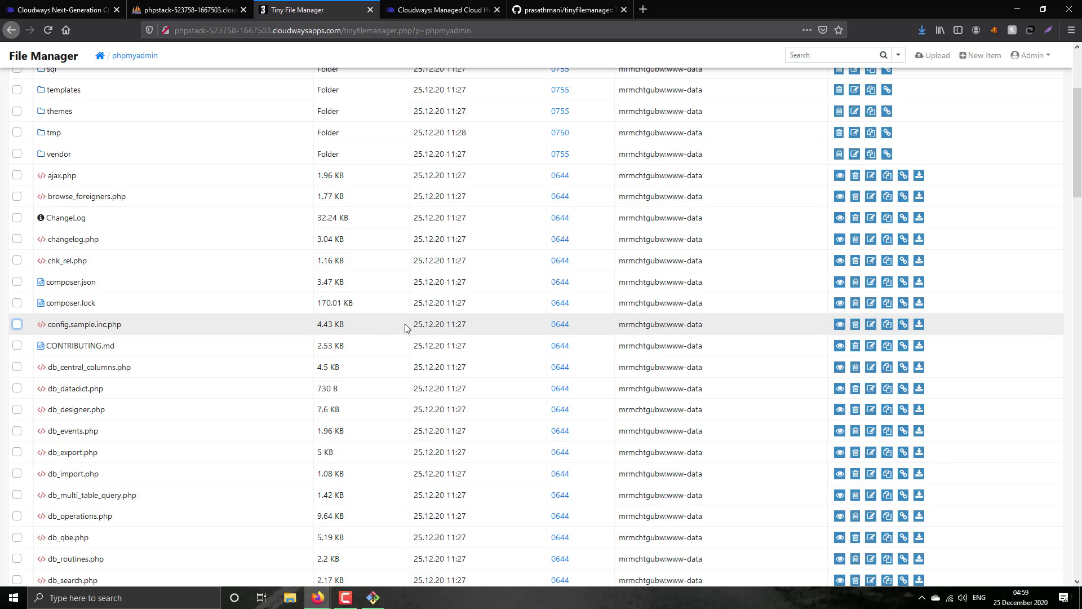
left_click(872, 326)
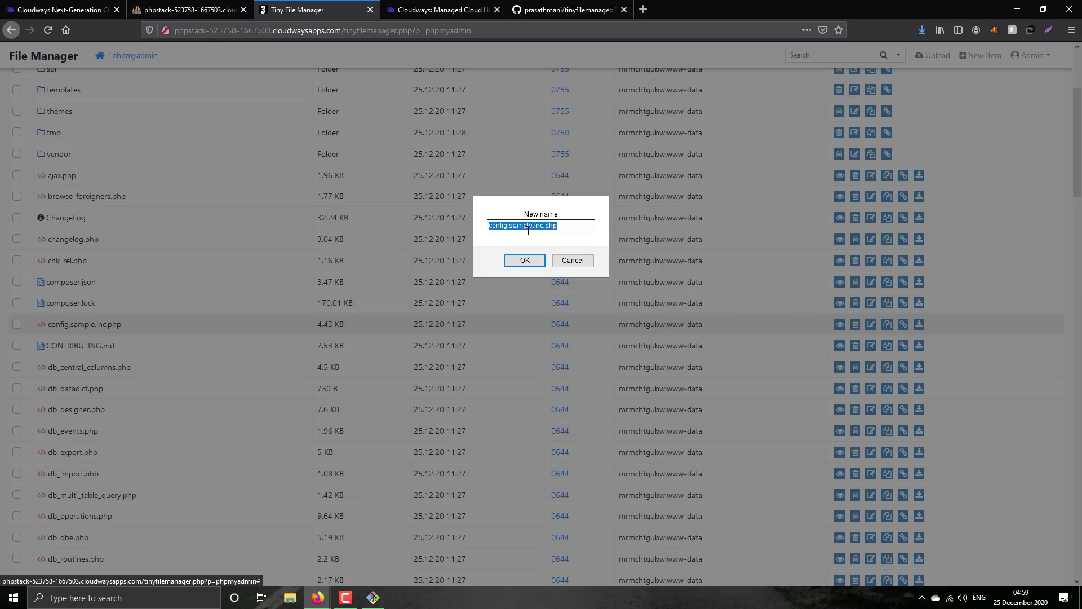
left_click(534, 225)
key("BackSpace")
key("BackSpace")
key("BackSpace")
key("BackSpace")
key("BackSpace")
key("BackSpace")
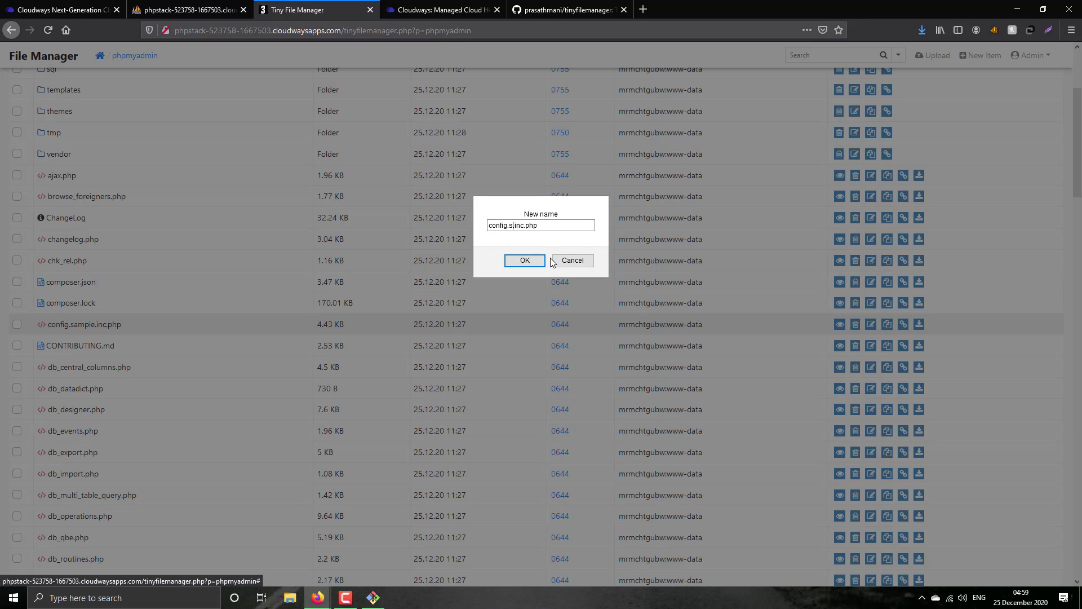
key("Return")
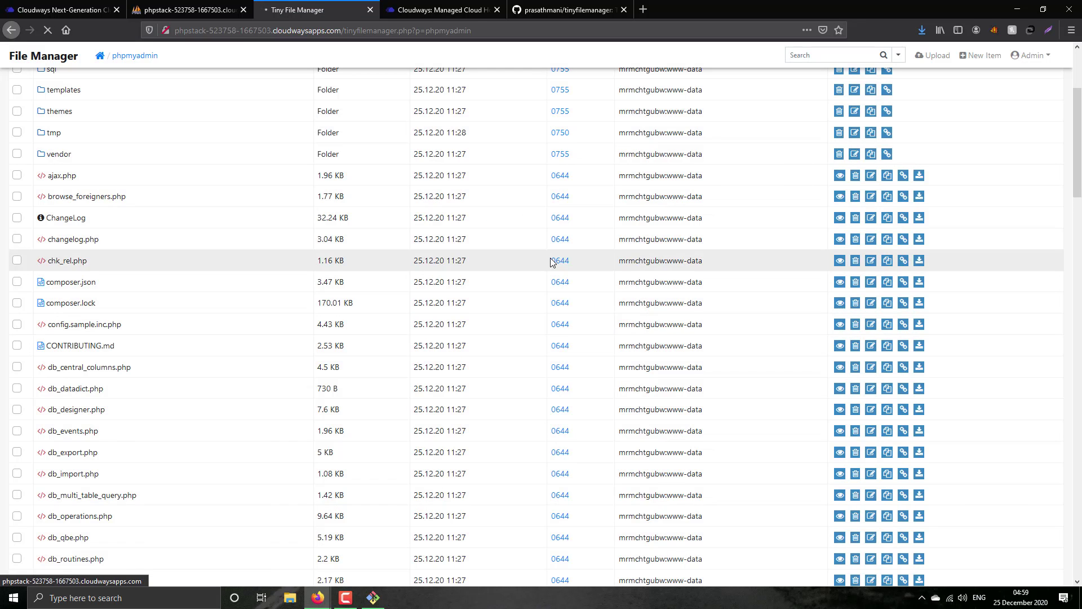
scroll(141, 430, "down", 2)
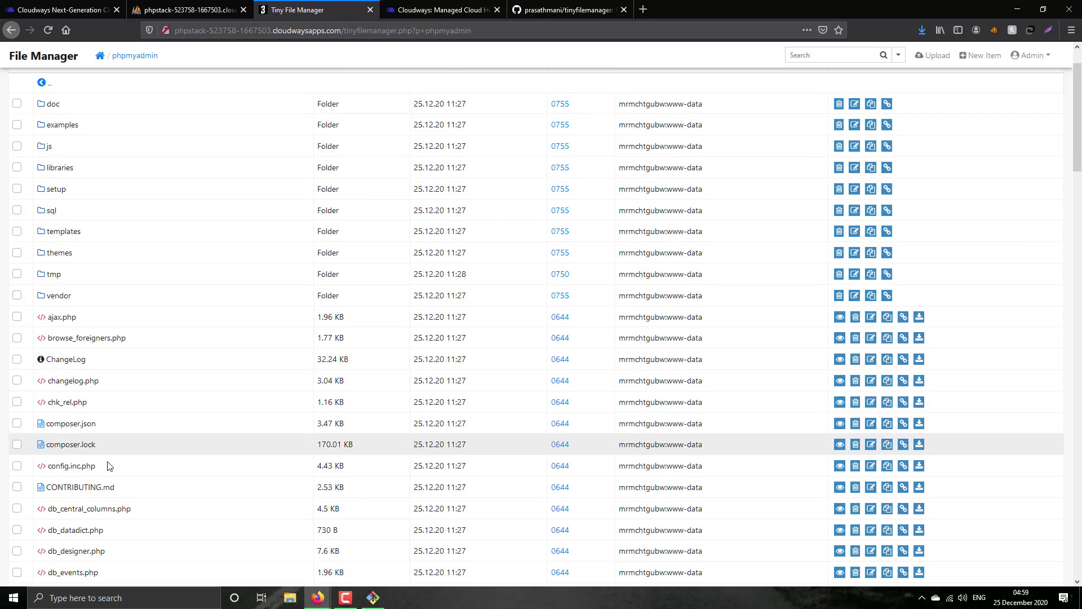
left_click(79, 470)
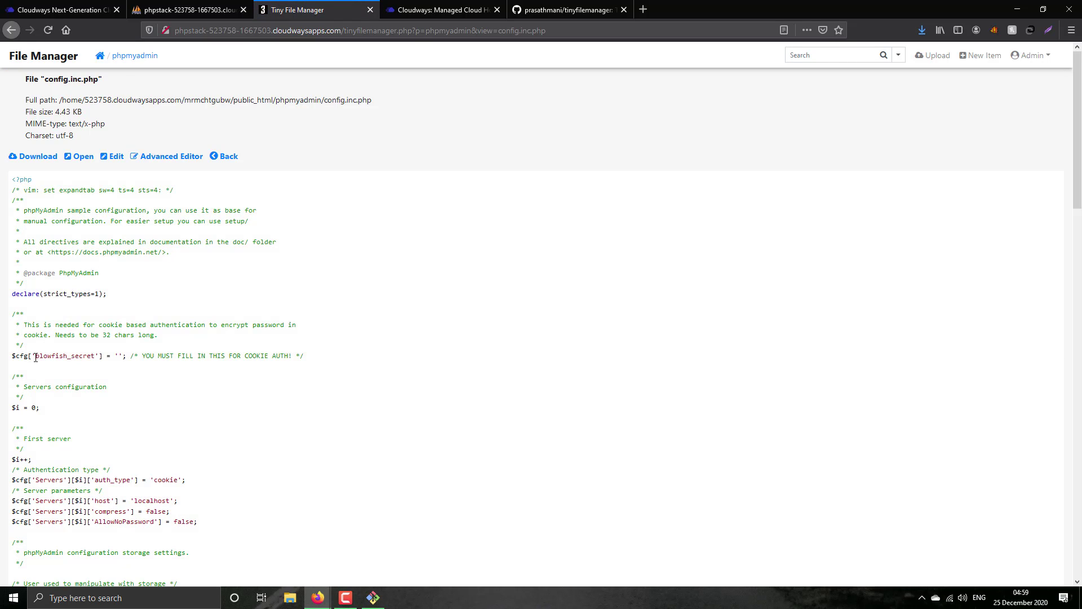
Open config.inc.php in the Advanced Editor and place the caret at the empty blowfish_secret on line 18
left_click_drag(32, 356, 114, 356)
left_click(115, 356)
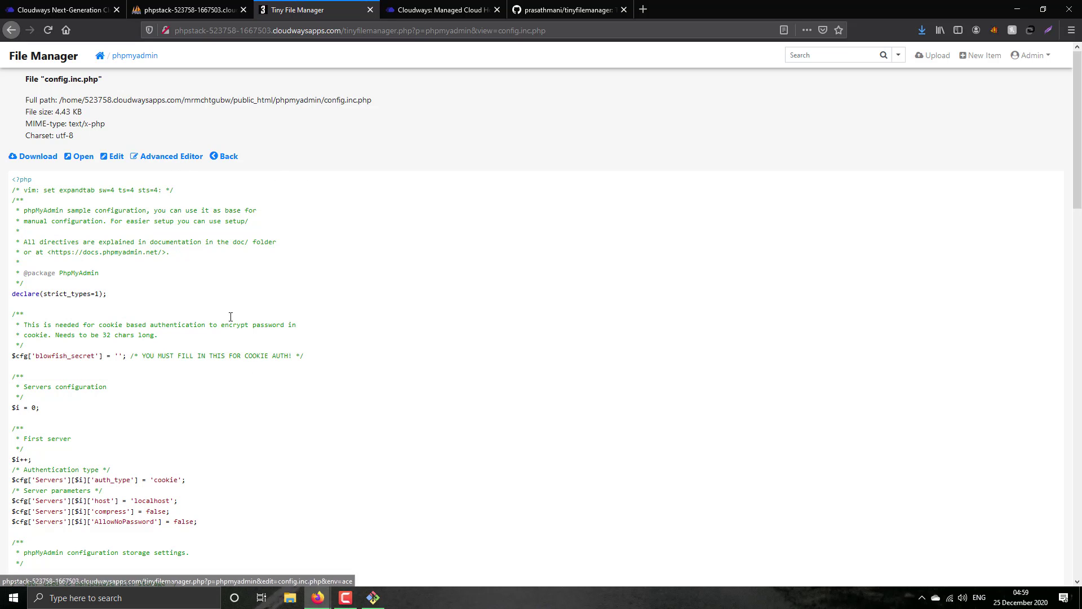
left_click(179, 158)
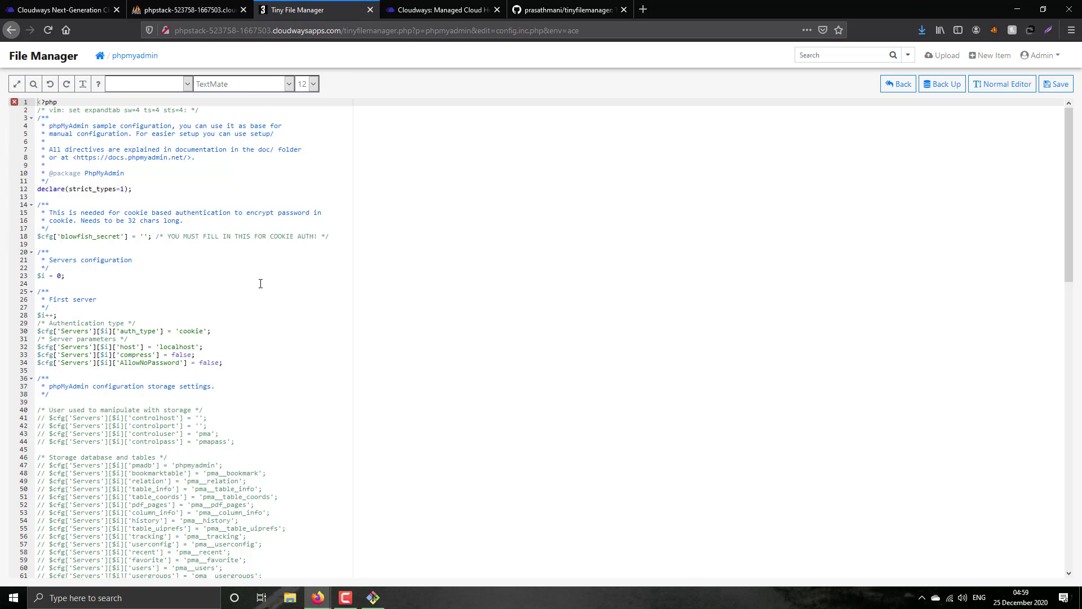
left_click(304, 344)
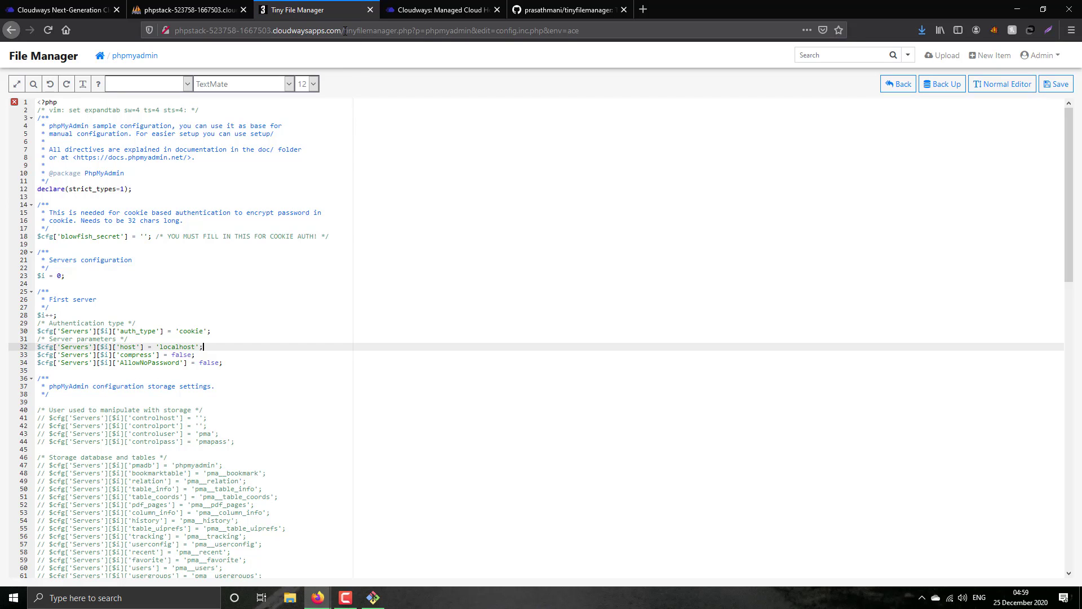
left_click_drag(345, 31, 418, 35)
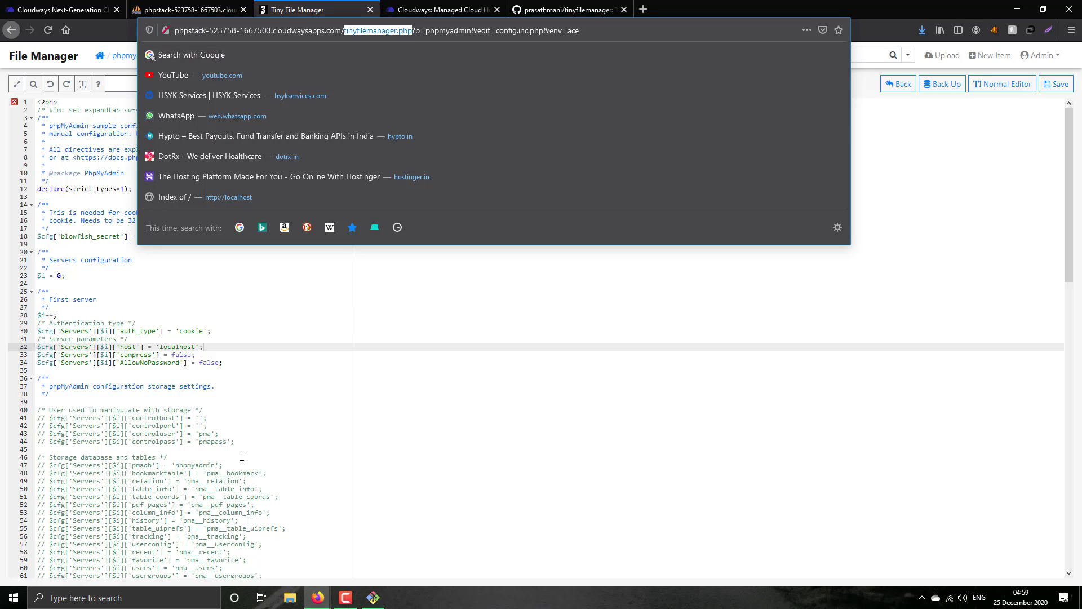
left_click(312, 370)
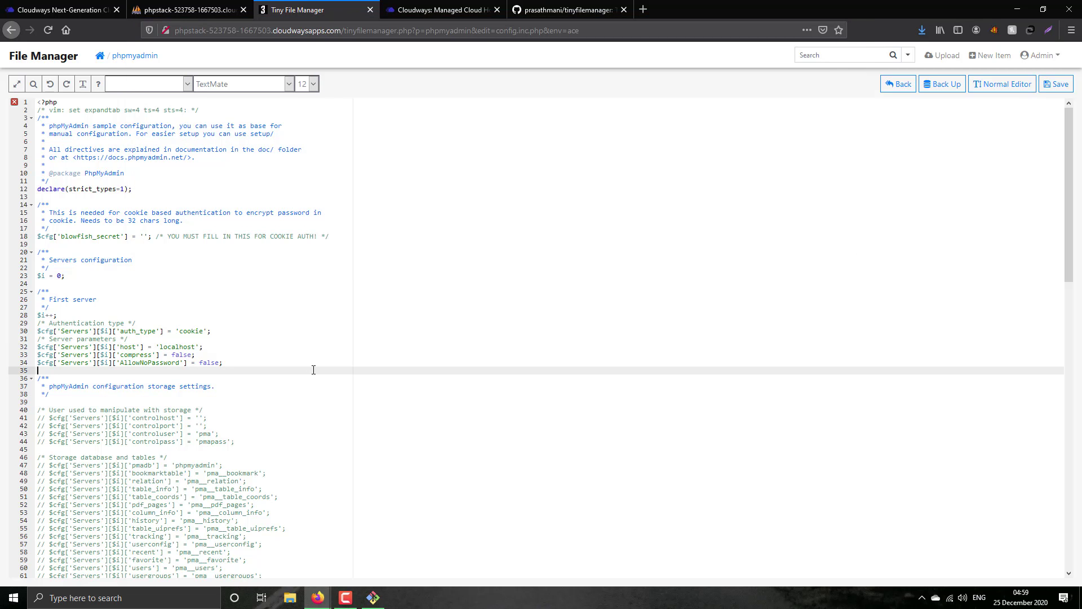
left_click_drag(64, 236, 121, 235)
left_click(121, 236)
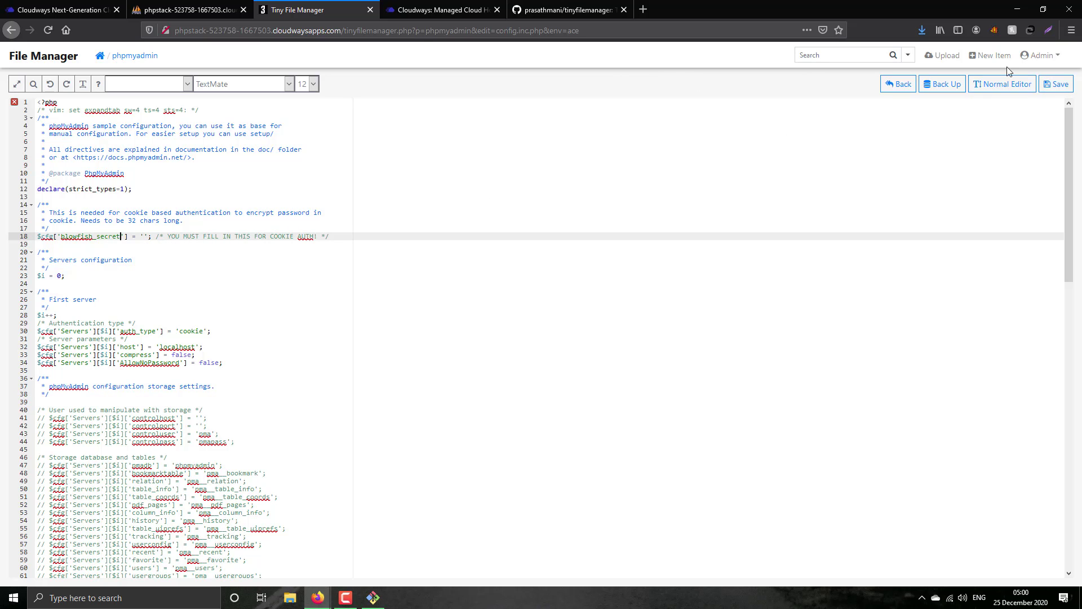
Use the Help page's hash generator to create a password hash from a chosen password
left_click(1042, 55)
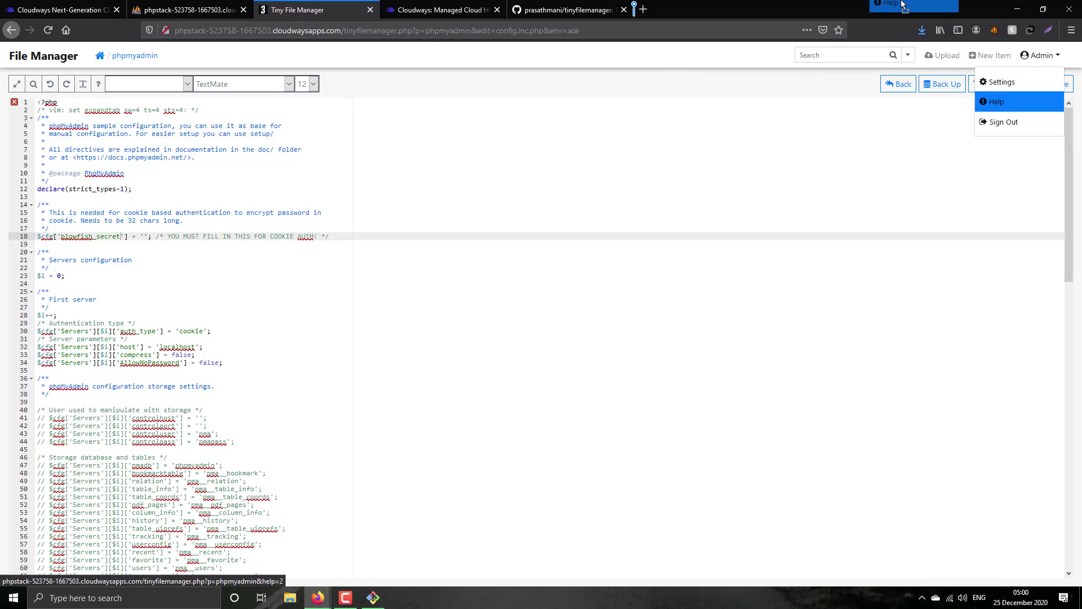
left_click(1005, 104)
left_click(609, 211)
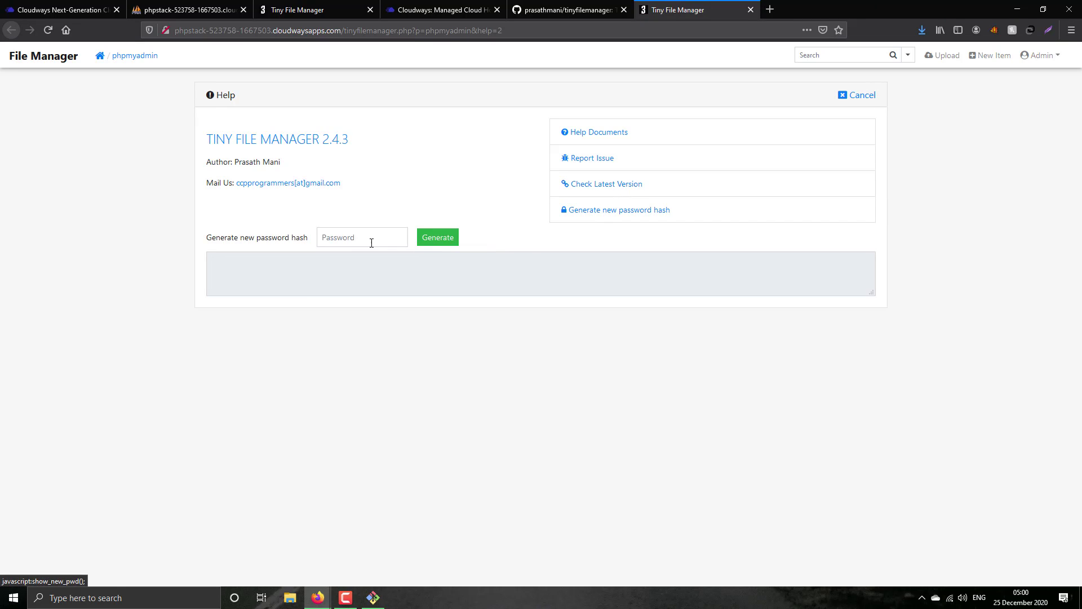
left_click(369, 241)
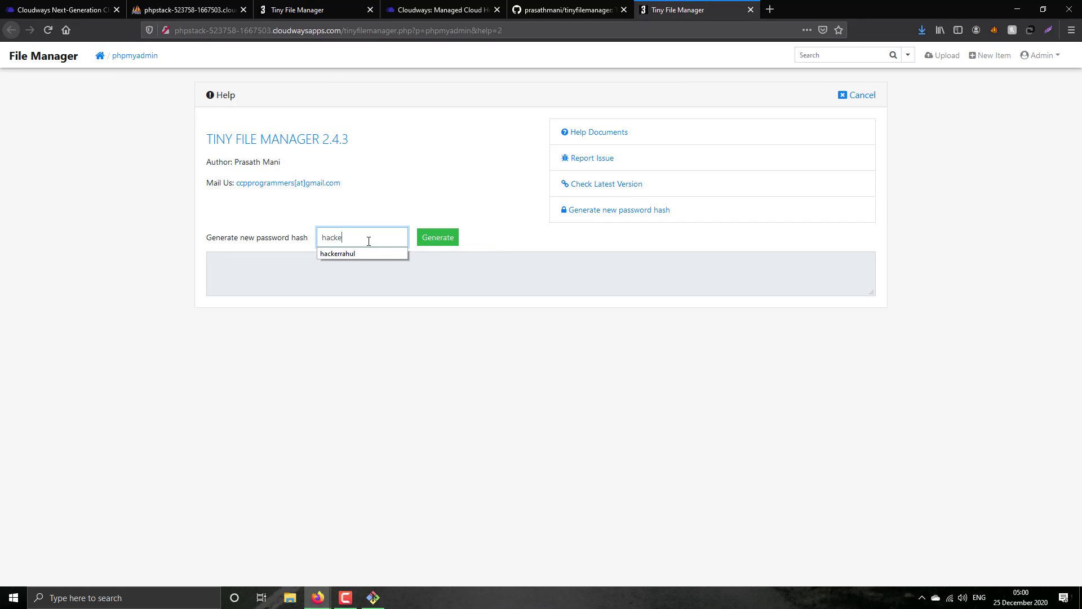
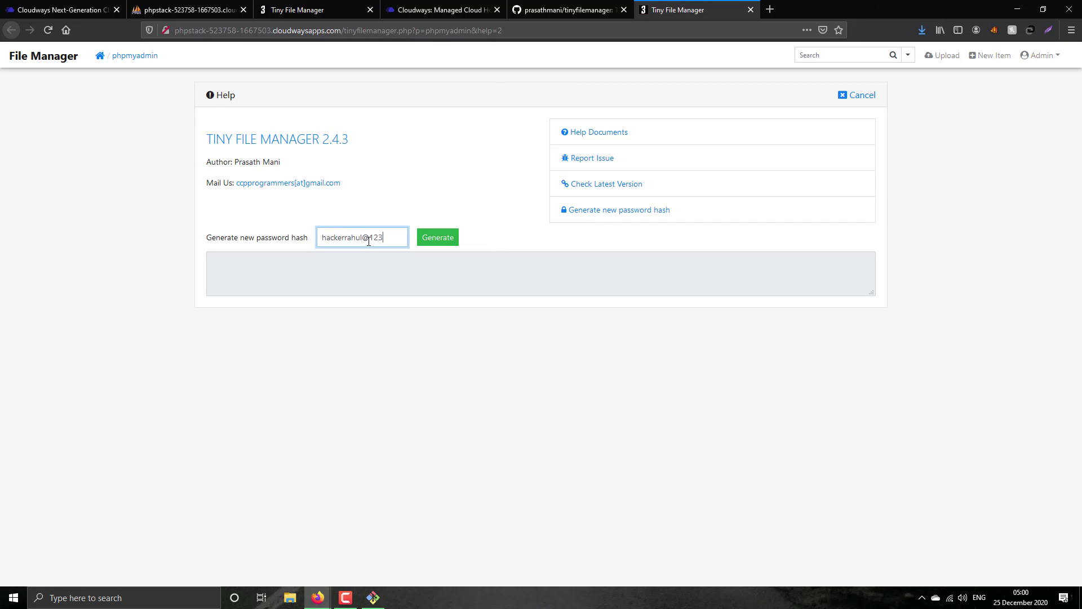
left_click(442, 241)
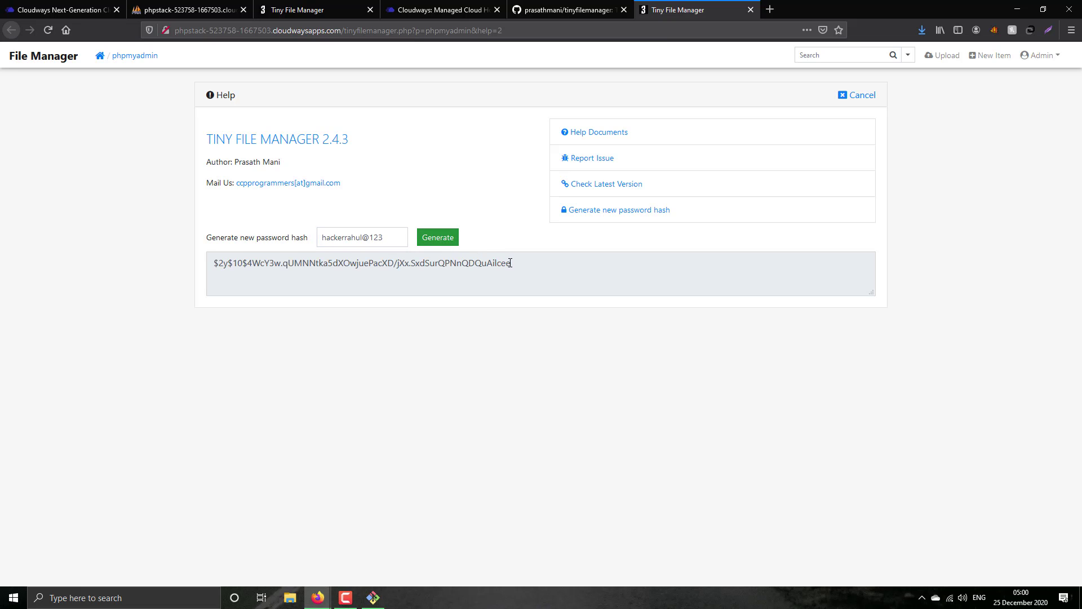
left_click_drag(510, 263, 208, 277)
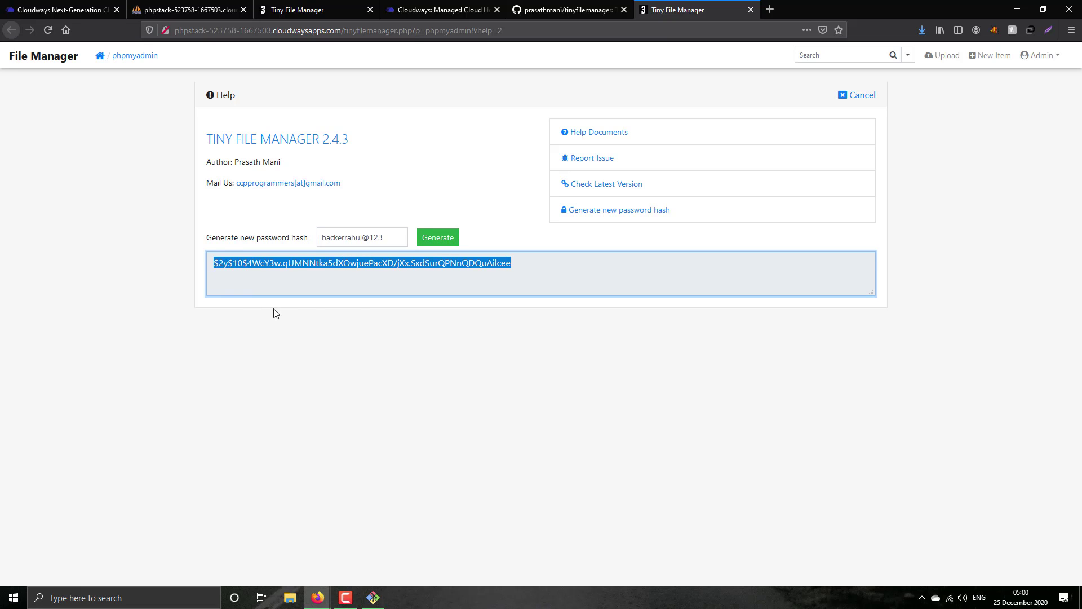
left_click(491, 392)
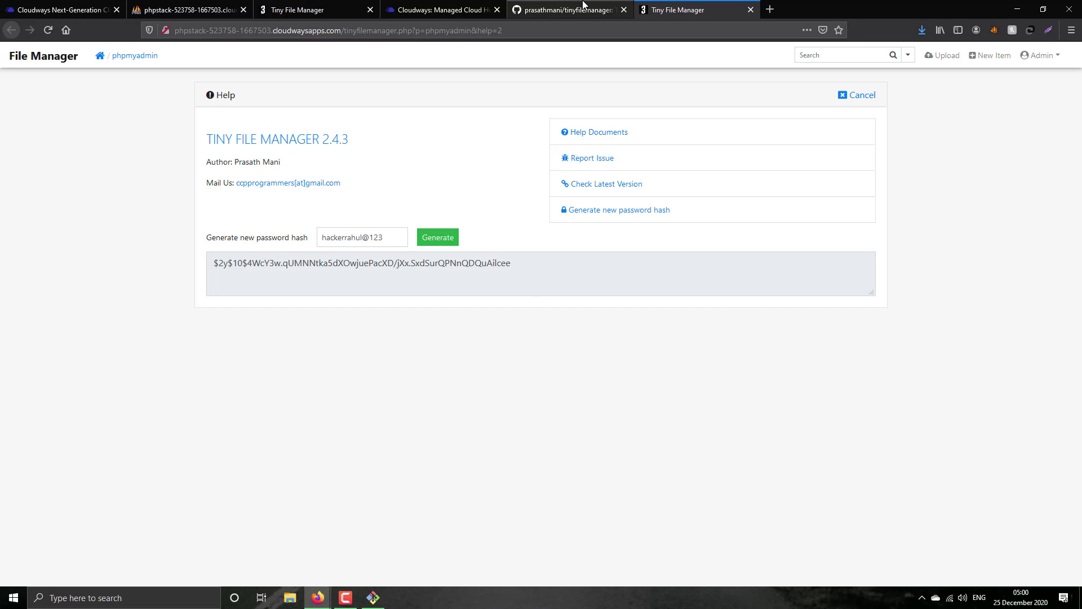
Paste the generated hash between the blowfish_secret quotes in config.inc.php
left_click(305, 6)
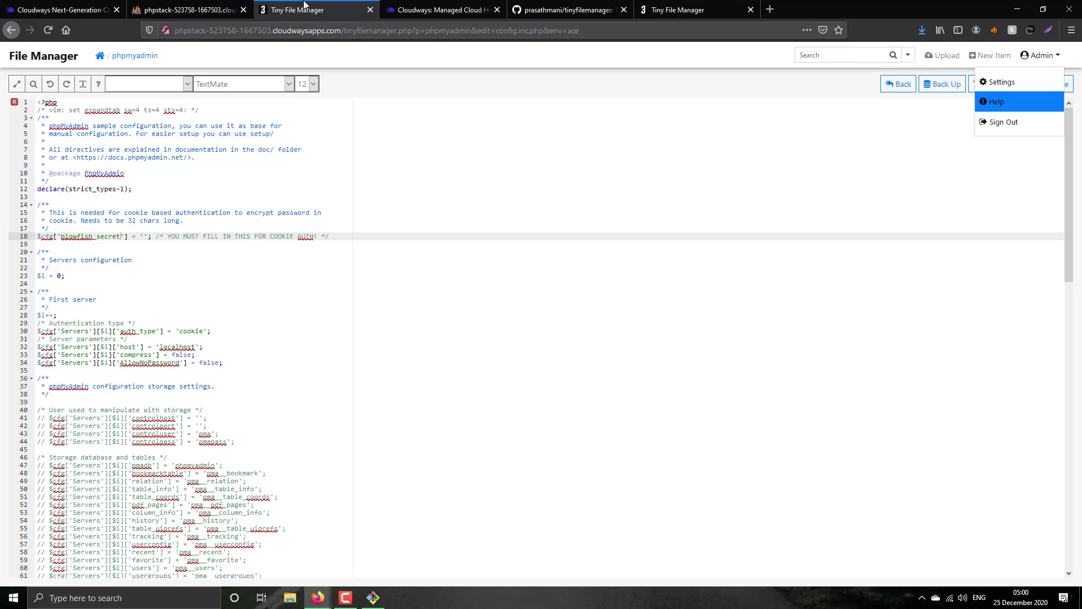
left_click(405, 5)
left_click(305, 8)
left_click(143, 235)
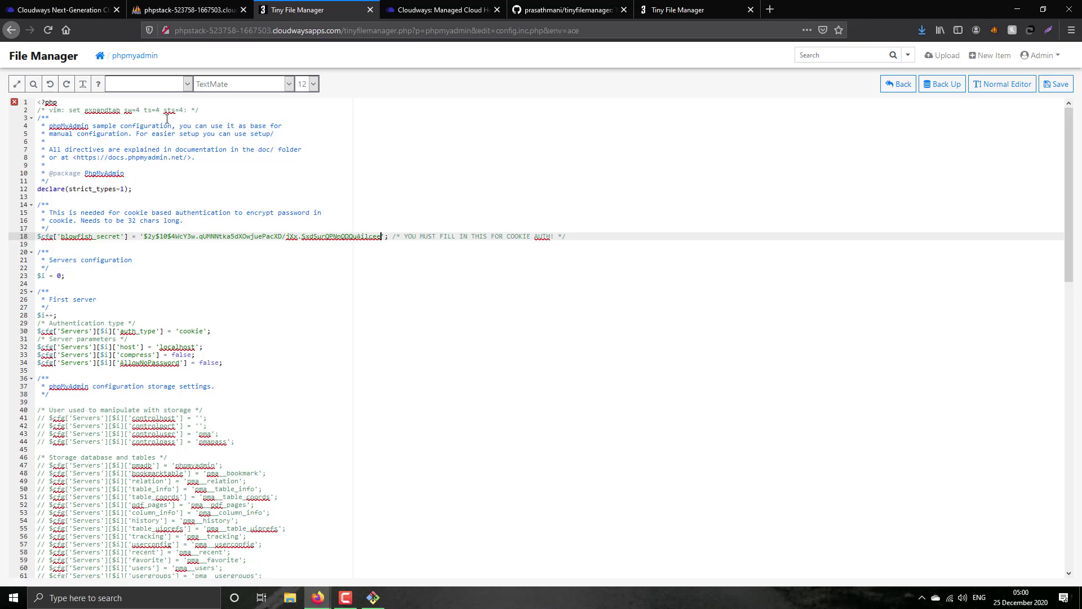
Set the editor's syntax language to PHP and its theme to Dracula
left_click(152, 84)
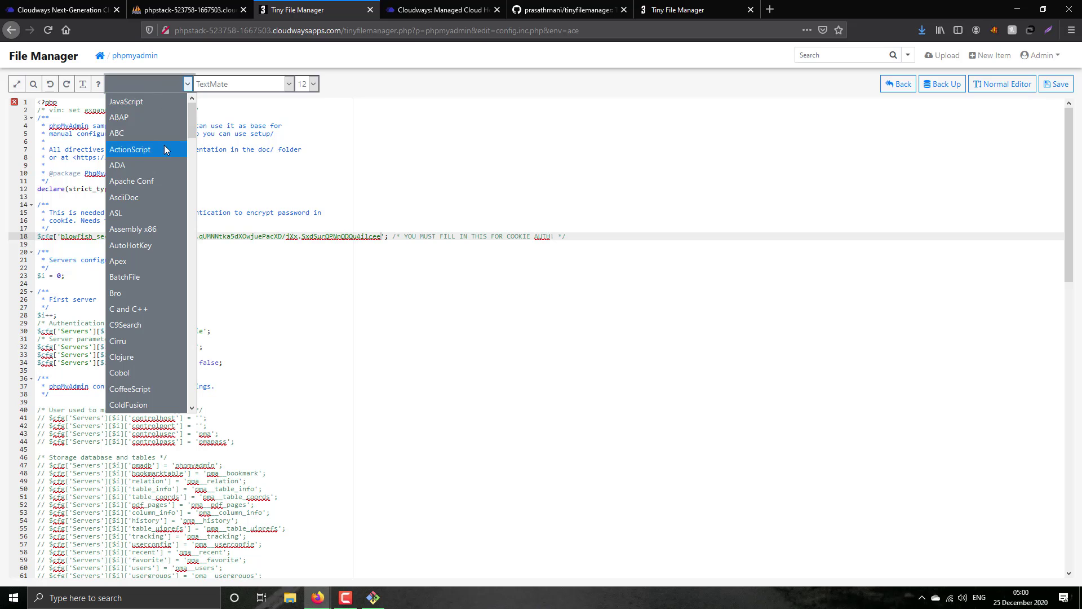
scroll(166, 147, "down", 20)
scroll(166, 147, "down", 5)
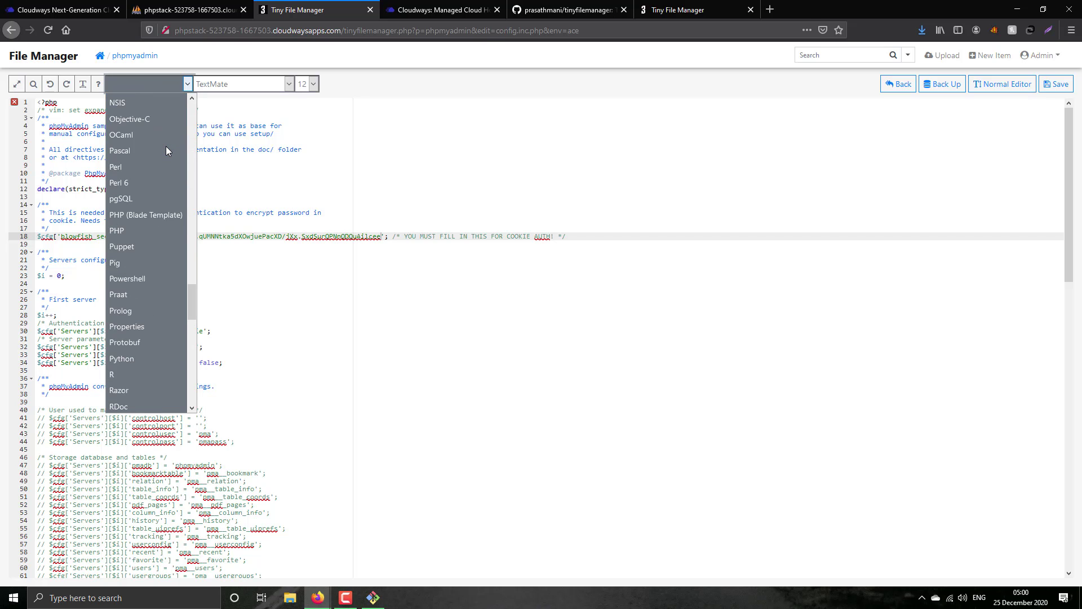
type("php")
key("Down")
key("Return")
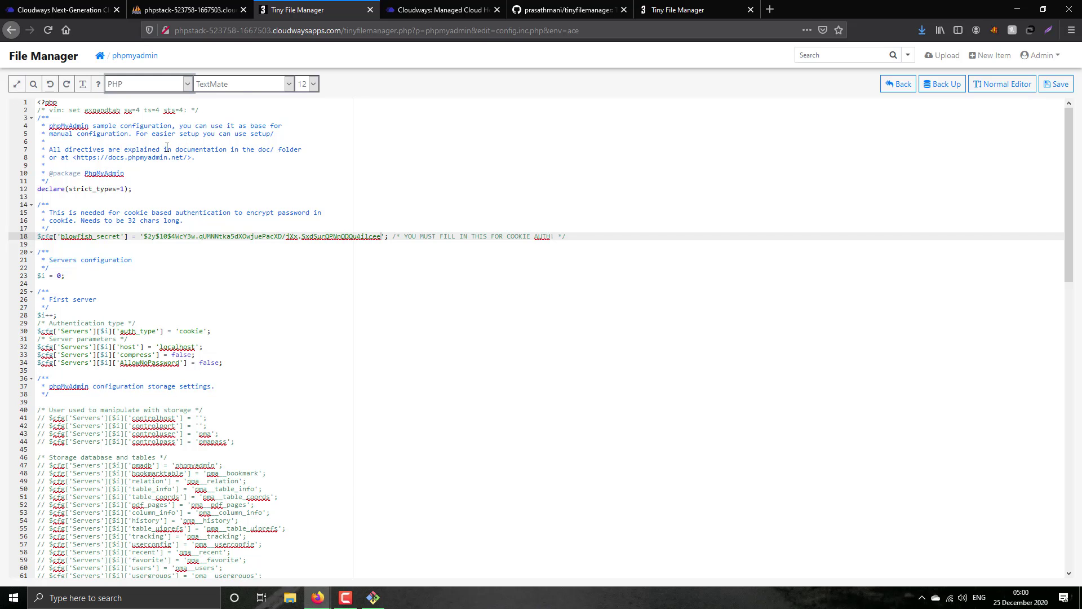
left_click(248, 80)
scroll(265, 289, "down", 5)
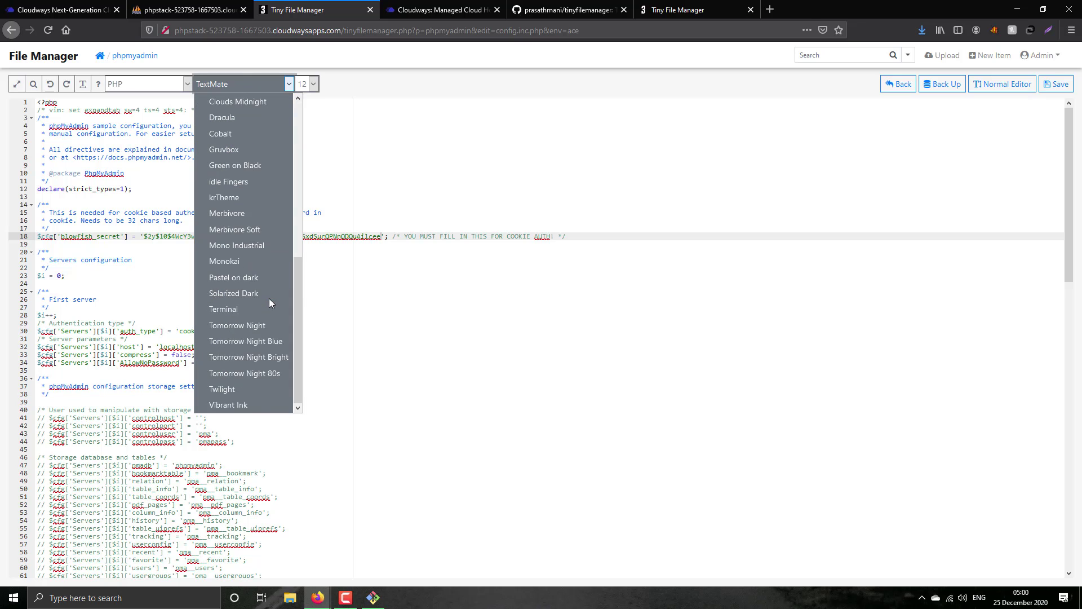
key("Up")
key("Up")
key("Up")
key("Up")
key("Up")
key("Up")
key("Up")
key("Up")
key("Up")
key("Up")
key("Up")
key("Return")
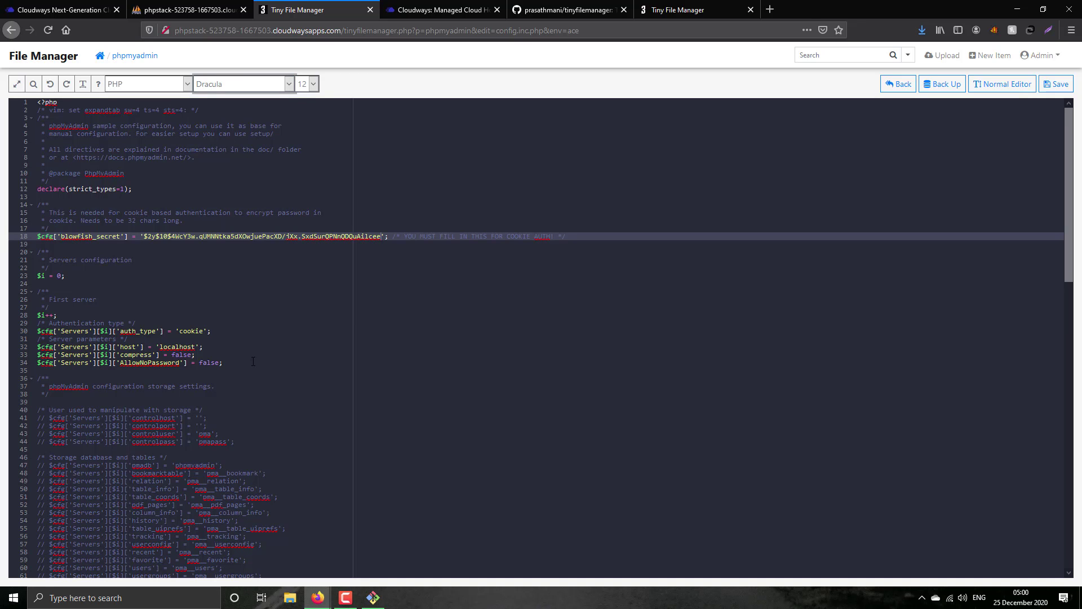
Save config.inc.php and return to the root folder listing
left_click(291, 275)
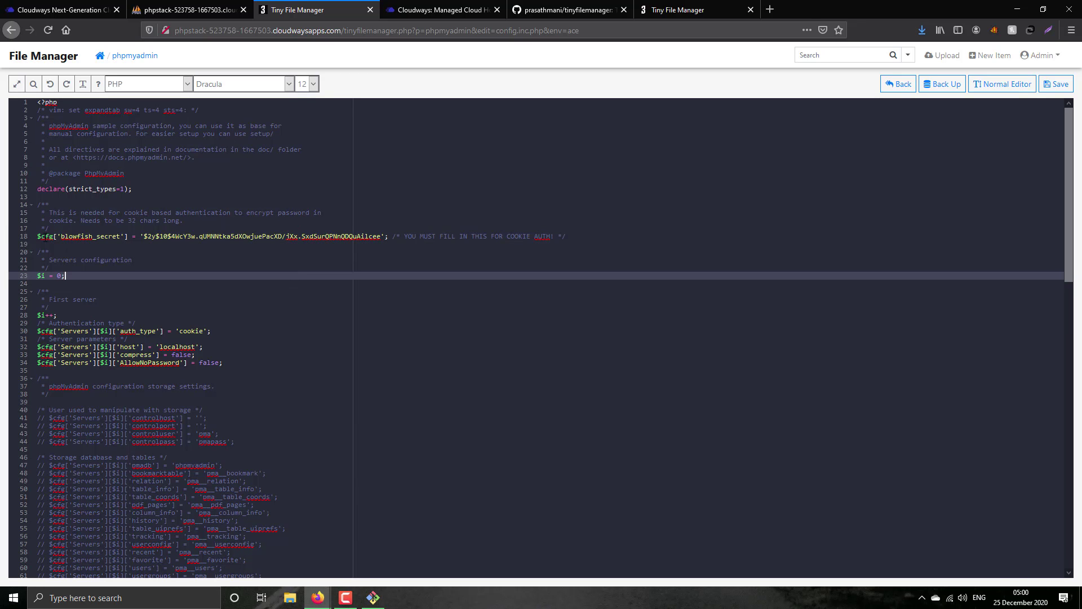
left_click(393, 236)
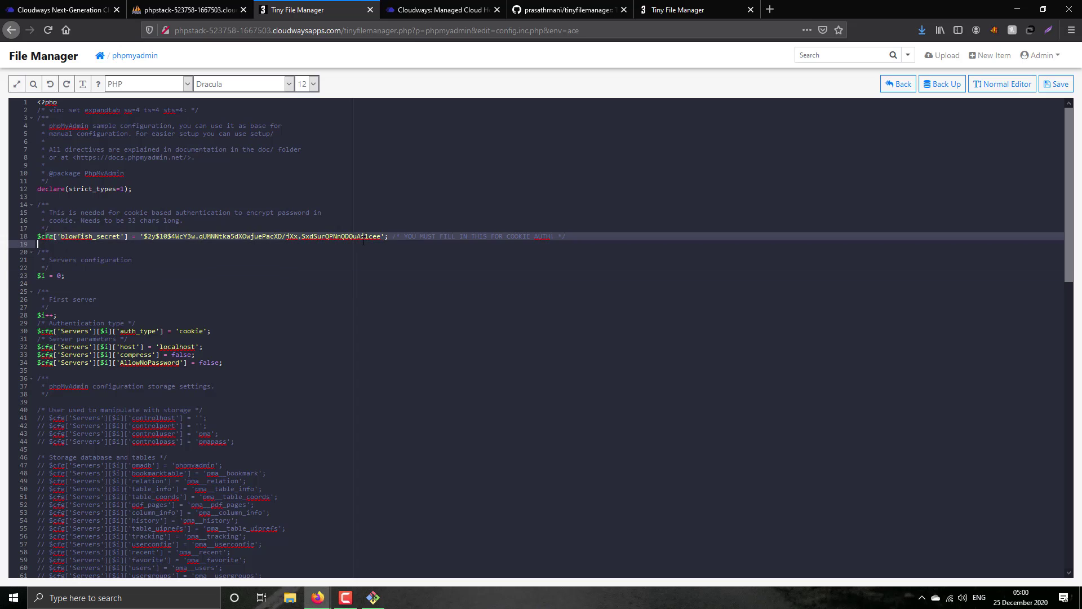
left_click(291, 252)
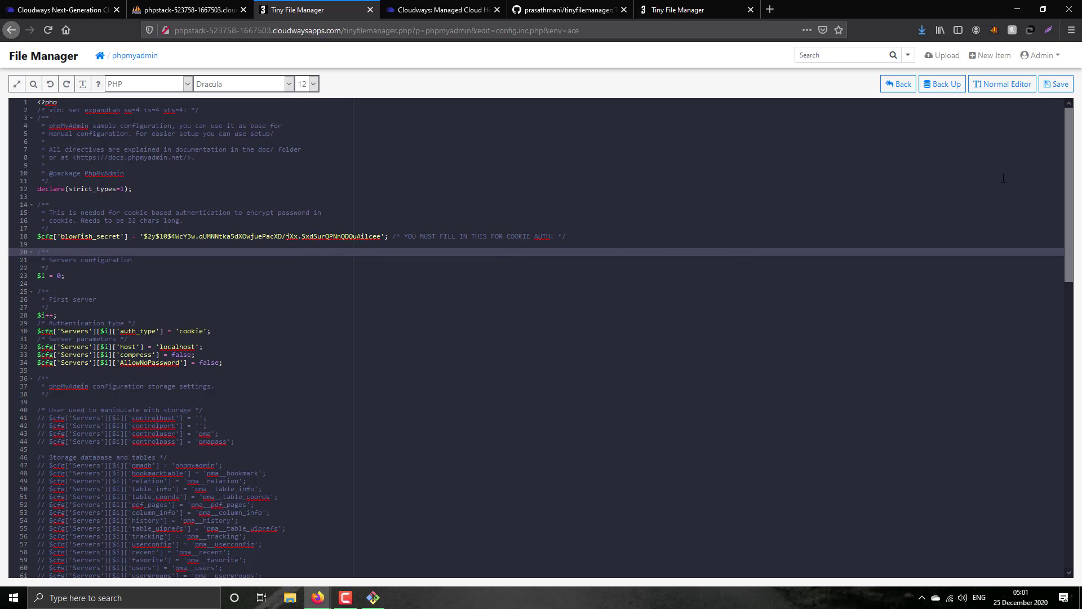
left_click(158, 259)
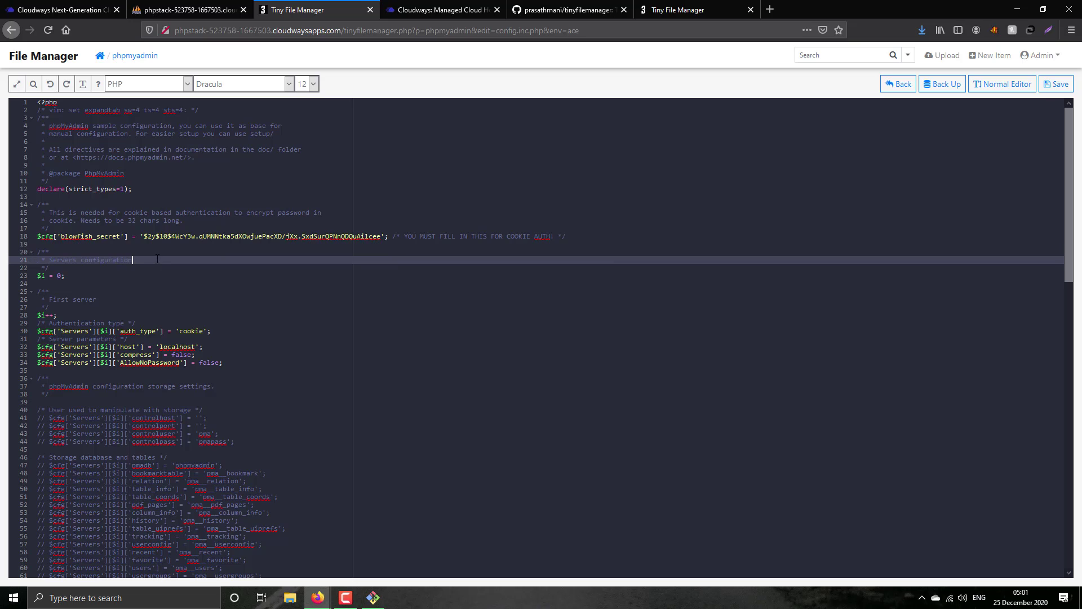
key("ctrl+s")
key("ctrl+s")
left_click(1056, 84)
left_click(137, 57)
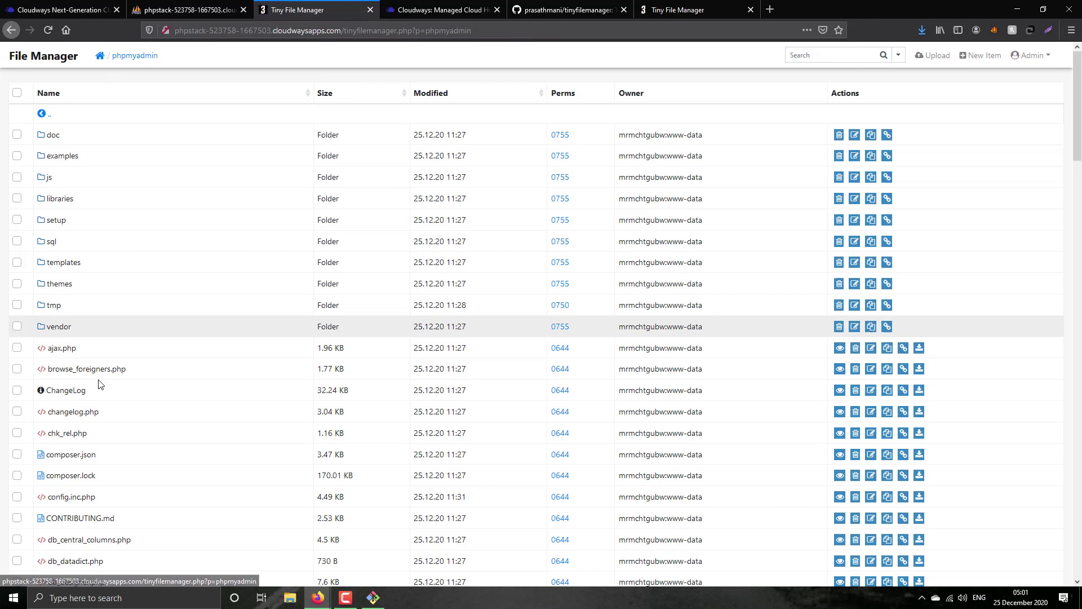
left_click(49, 115)
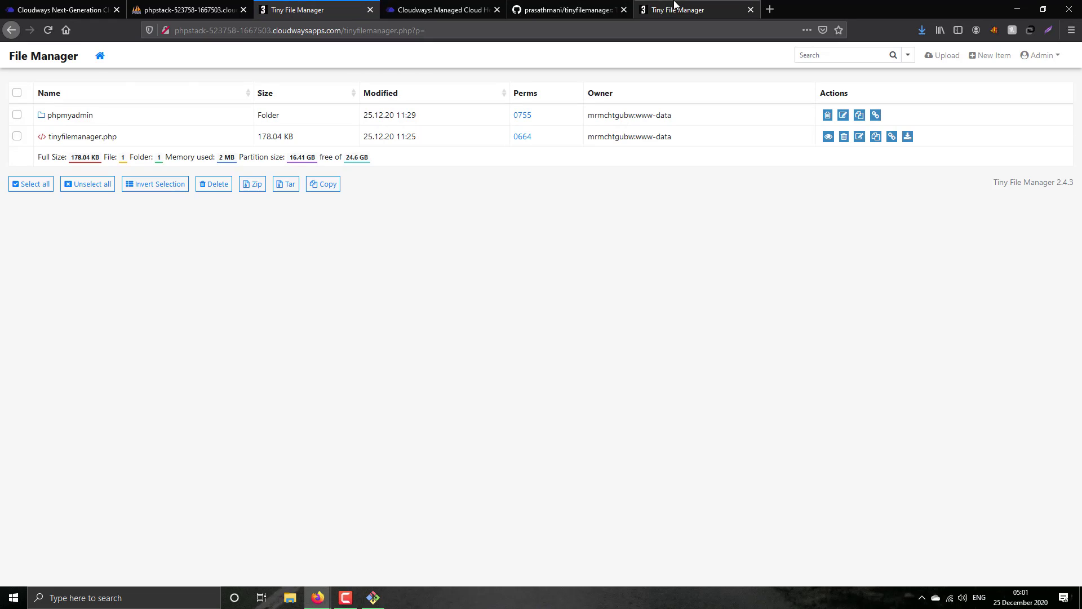
Reload phpMyAdmin and paste the MySQL username from Cloudways Access Details into the login
left_click(186, 9)
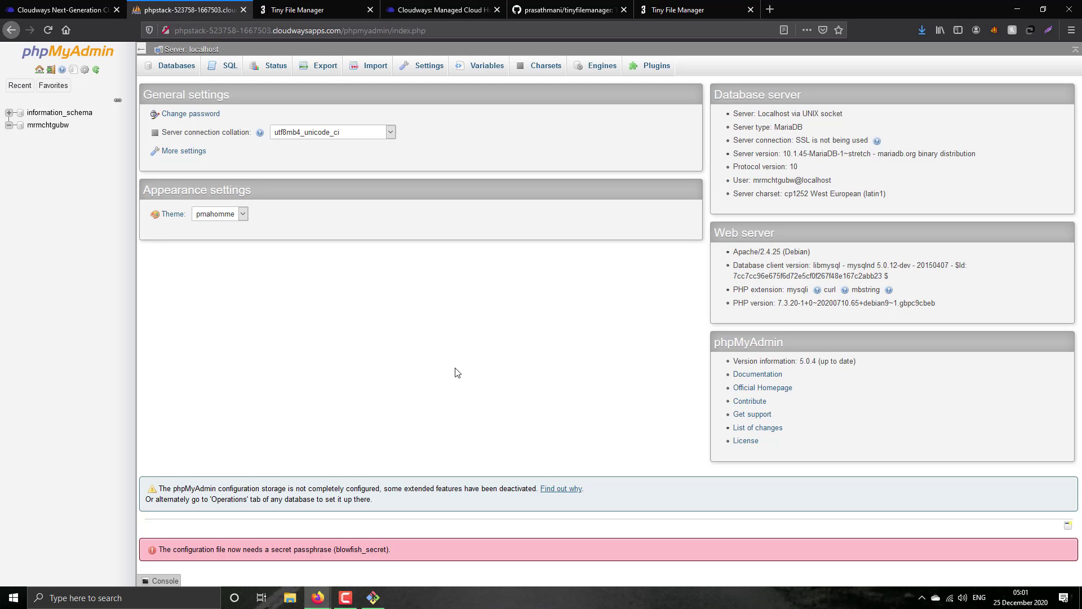
key("F5")
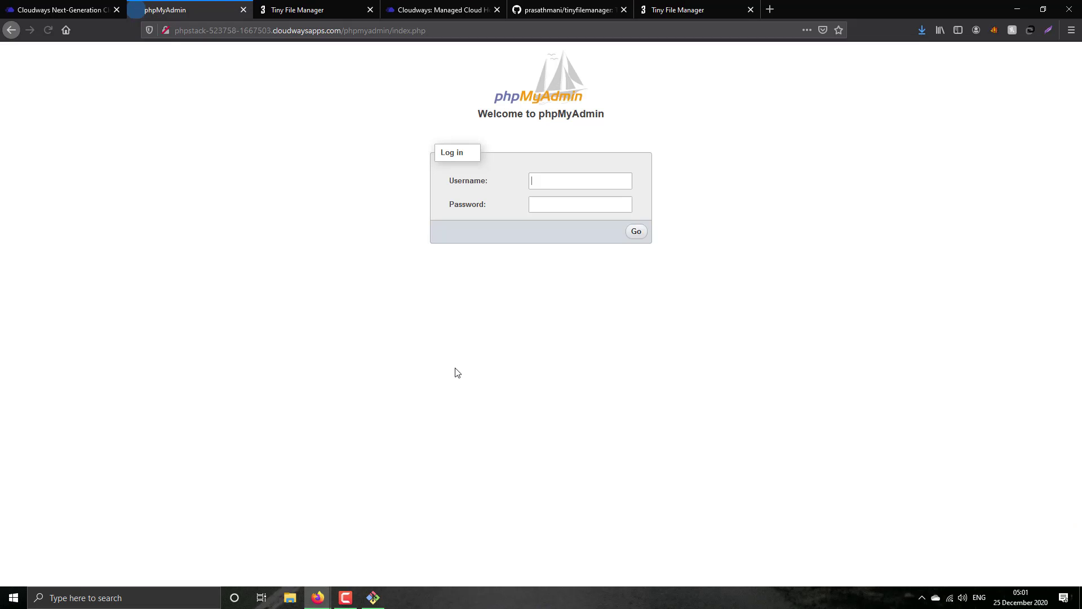
key("ctrl+shift+Tab")
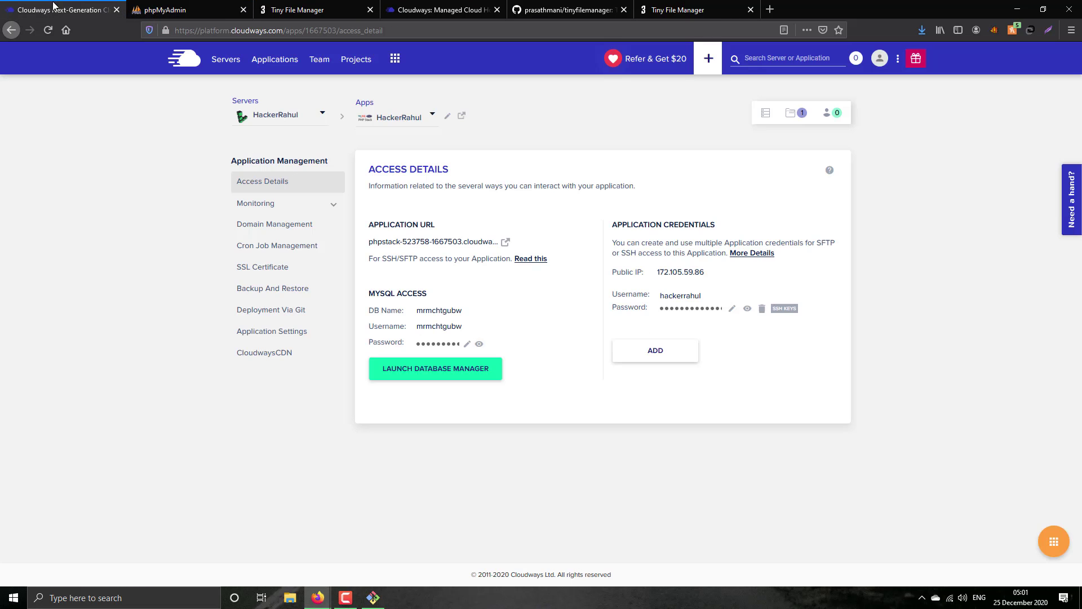
key("ctrl+Tab")
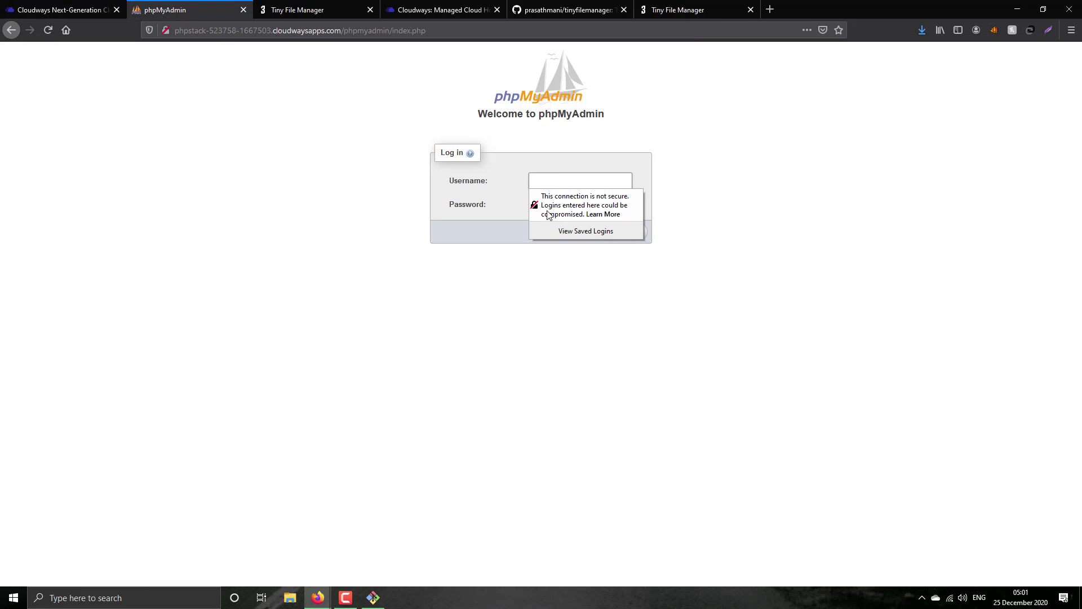
key("ctrl+v")
key("ctrl+z")
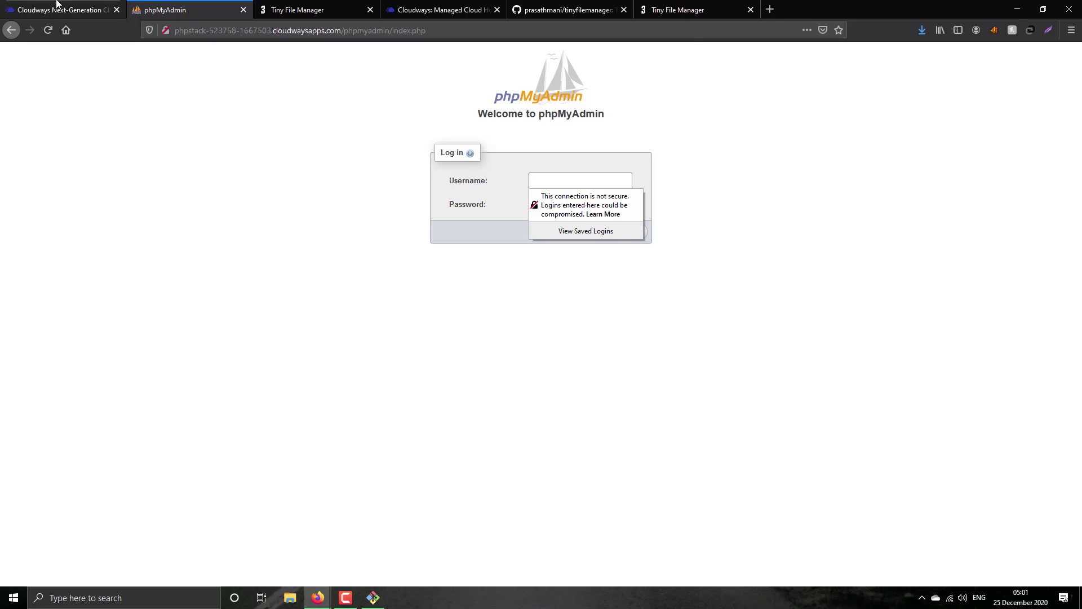
key("ctrl+shift+Tab")
left_click(193, 3)
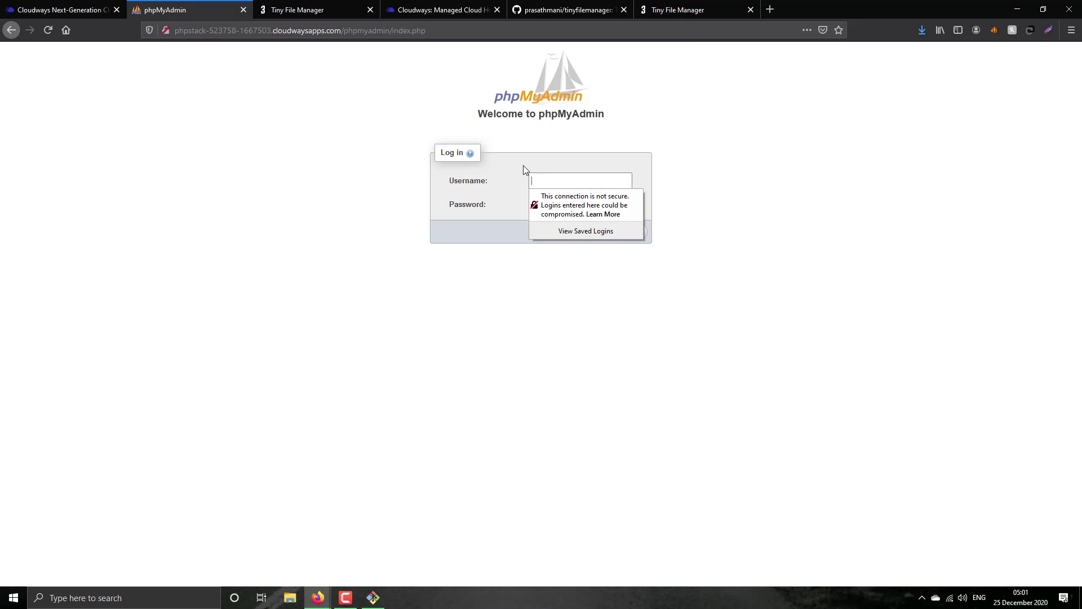
type("mrmchtgubw")
Paste the MySQL password, log in without saving it, and open the app's database
key("ctrl+shift+Tab")
left_click(437, 343)
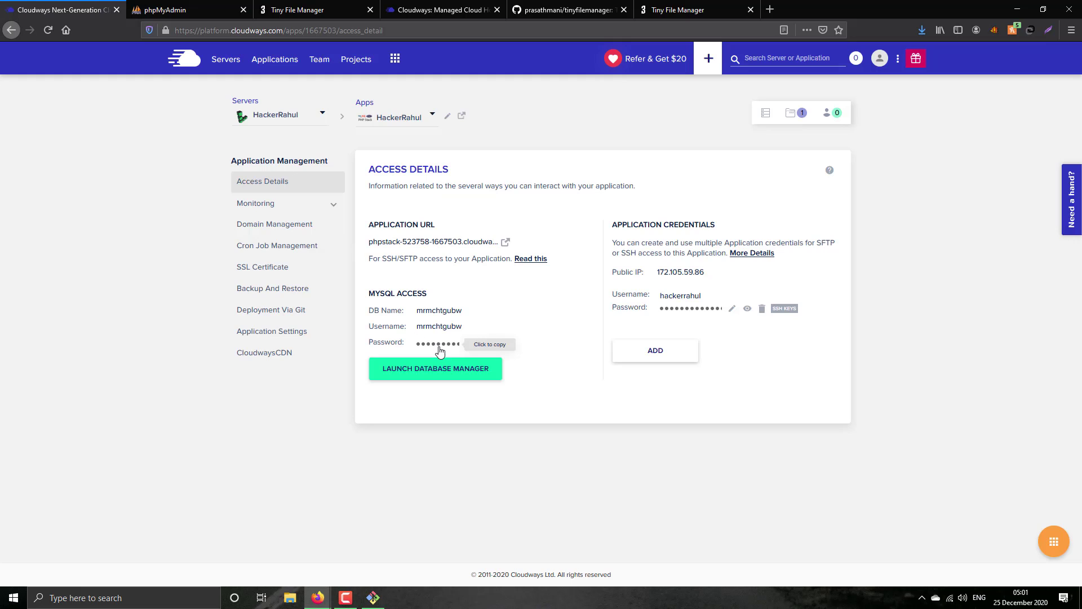
left_click(186, 10)
left_click(542, 208)
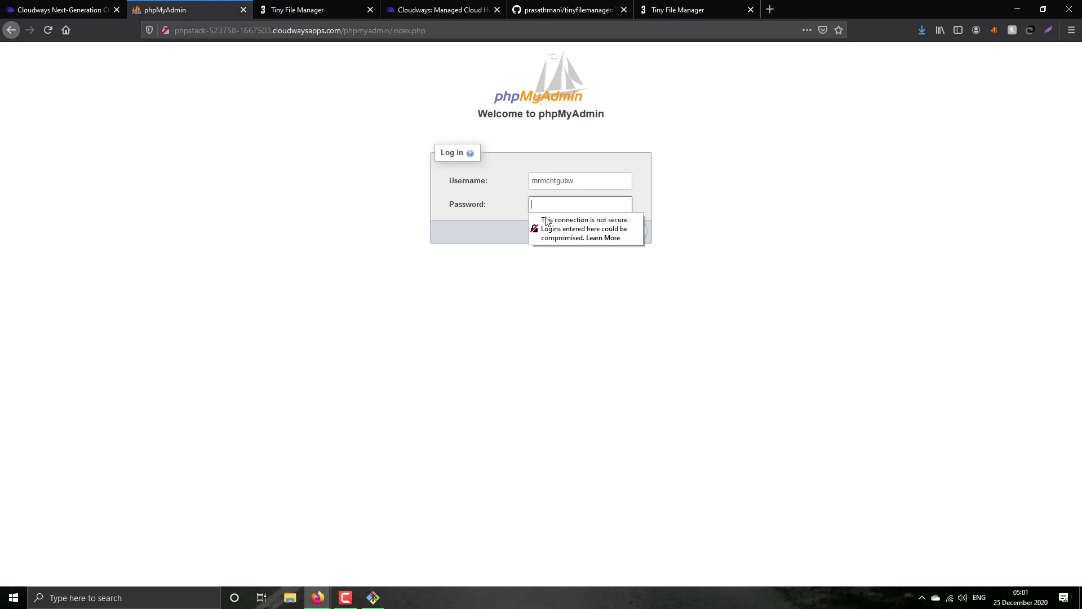
key("ctrl+v")
left_click(637, 234)
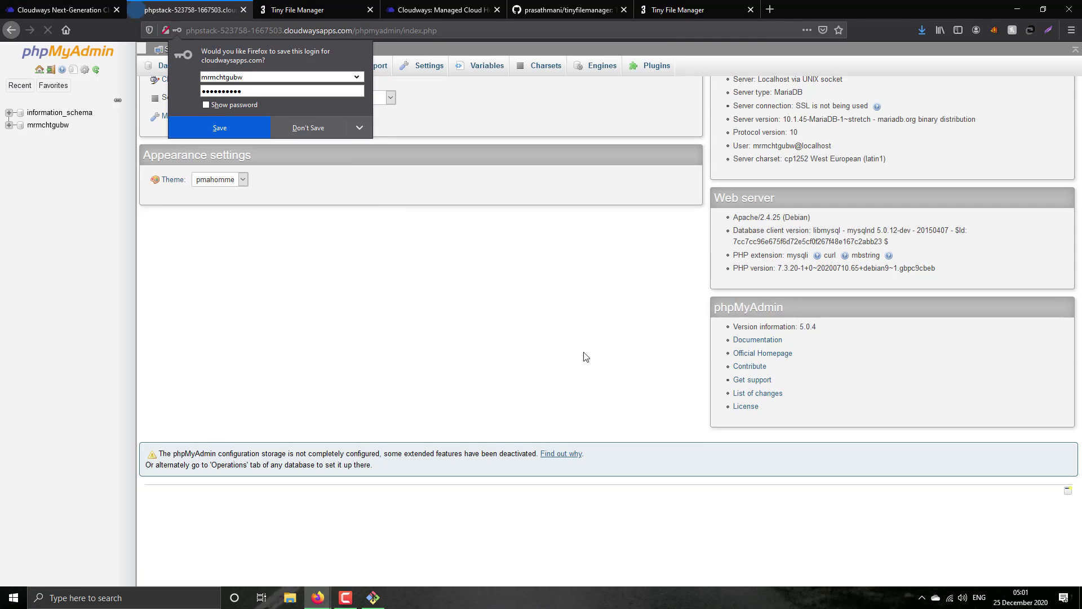
left_click(321, 124)
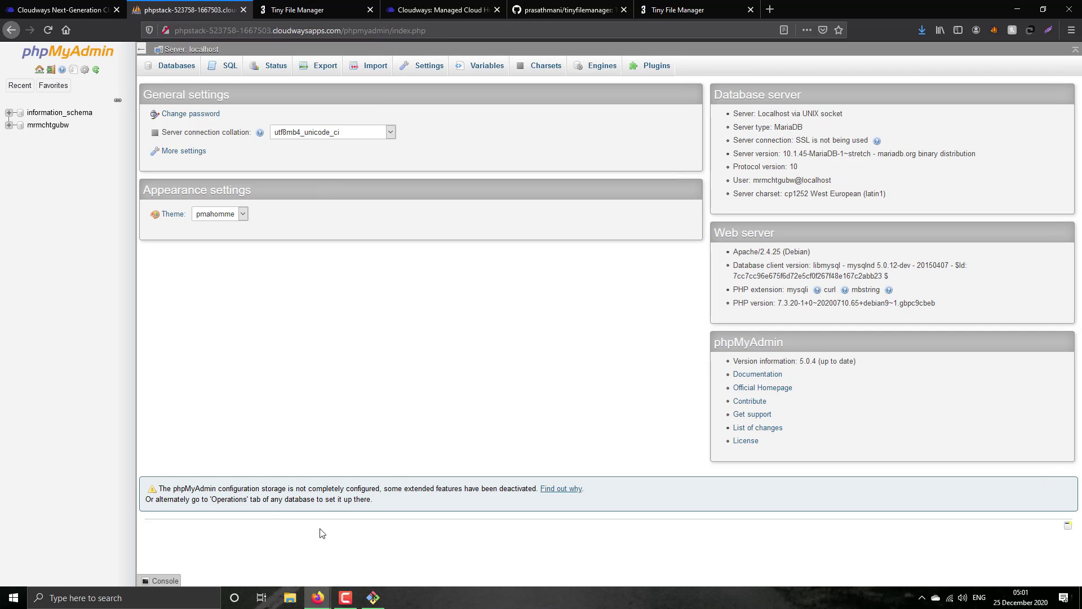
left_click(61, 127)
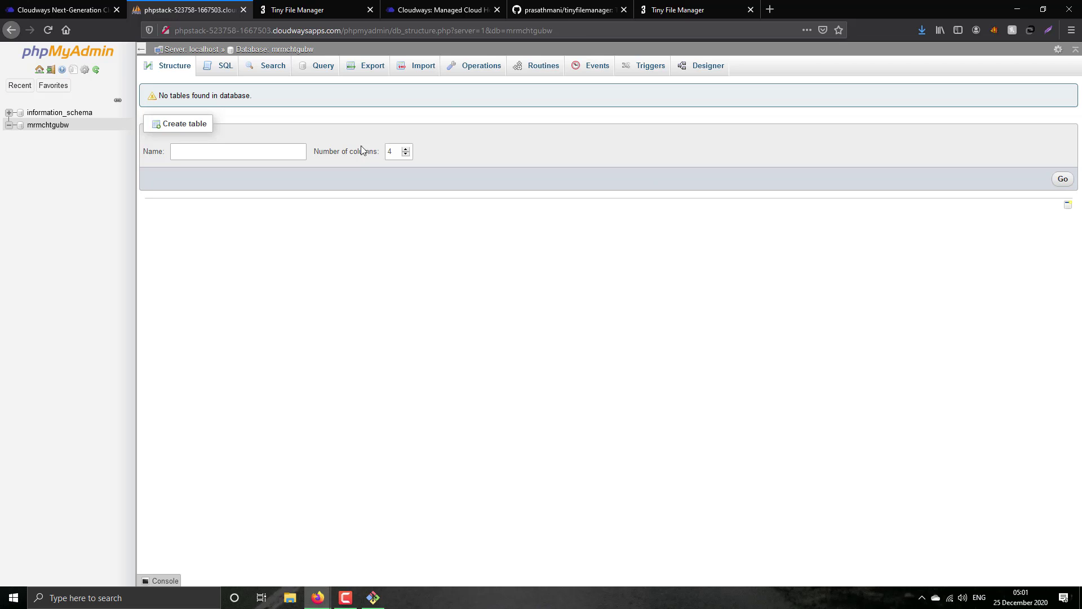
Open the site domain in a new tab, showing 403 Forbidden, then return to Tiny File Manager
left_click(314, 3)
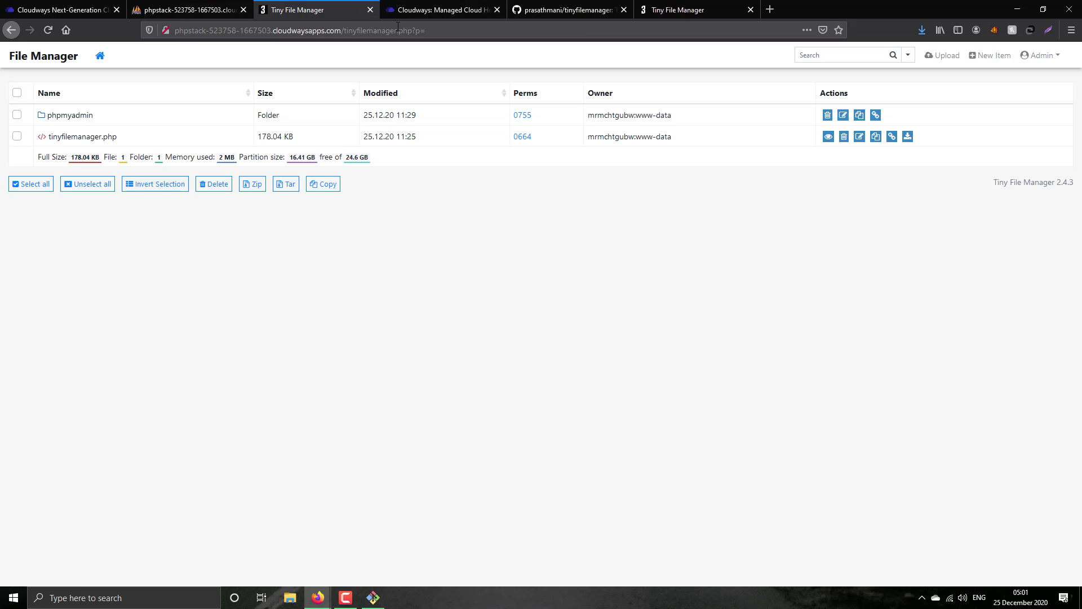
left_click(185, 5)
left_click_drag(342, 29, 175, 30)
left_click_drag(254, 30, 434, 4)
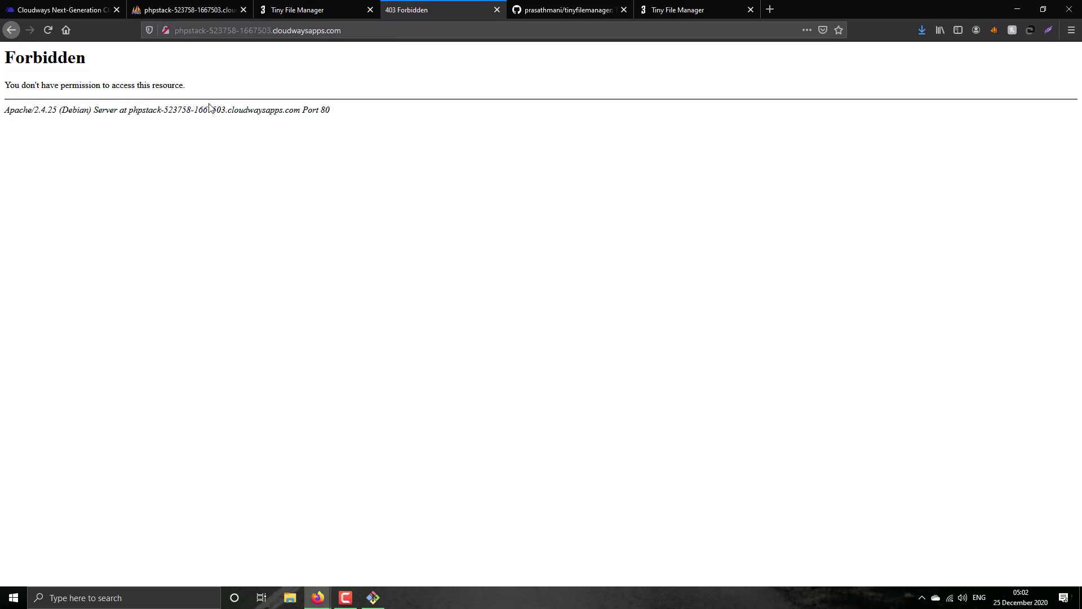
left_click(300, 7)
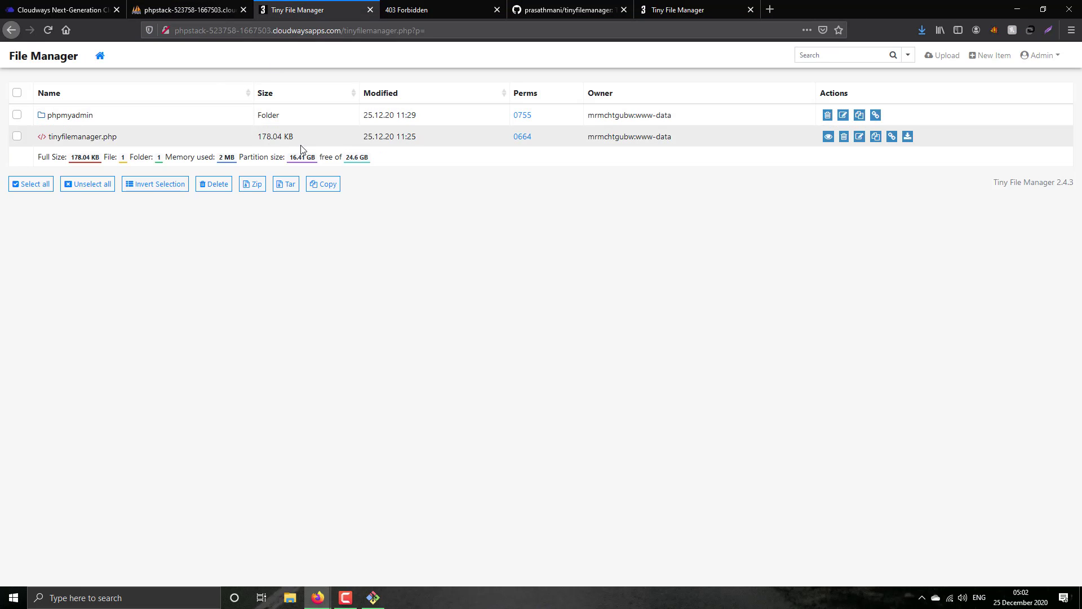
Create a new file named index.php in the root folder
left_click(994, 55)
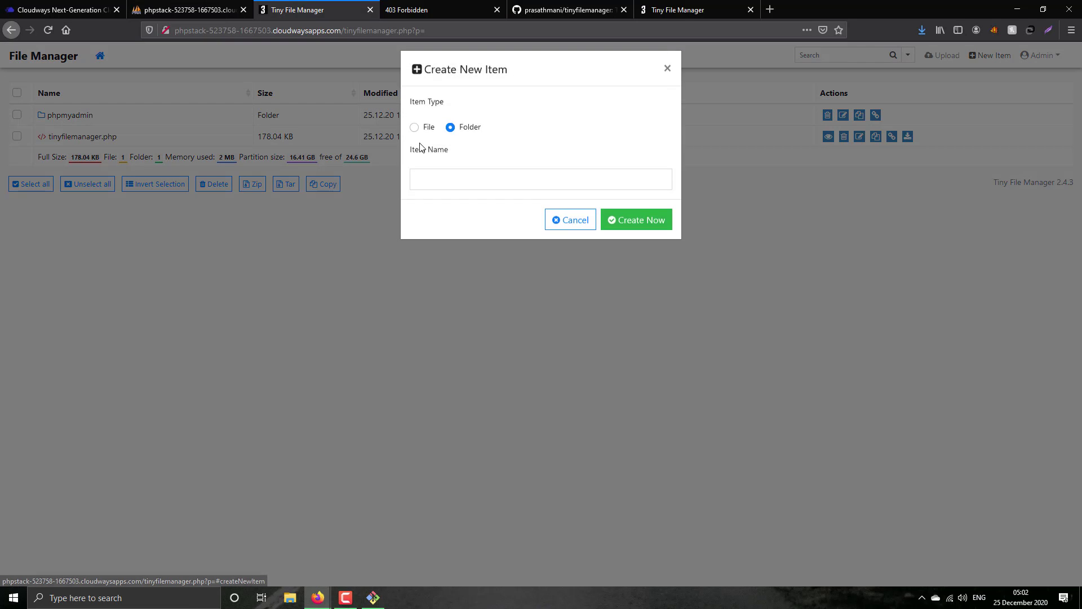
left_click(423, 134)
left_click(457, 185)
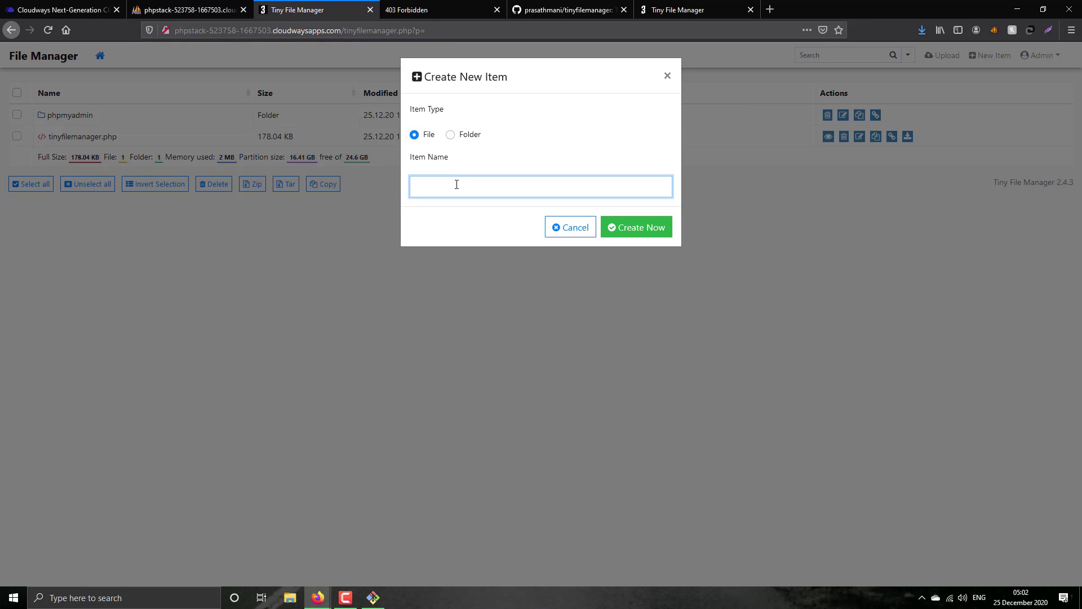
type("index.phj")
key("BackSpace")
key("BackSpace")
left_click(637, 228)
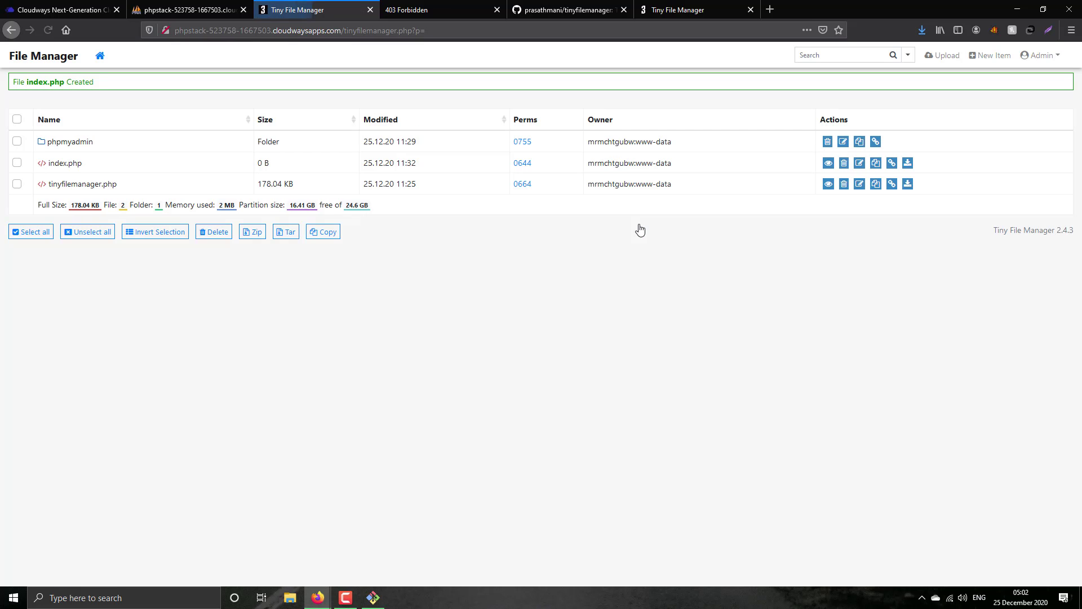
Open index.php in the Advanced Editor with PHP syntax and the Dracula theme
left_click(61, 164)
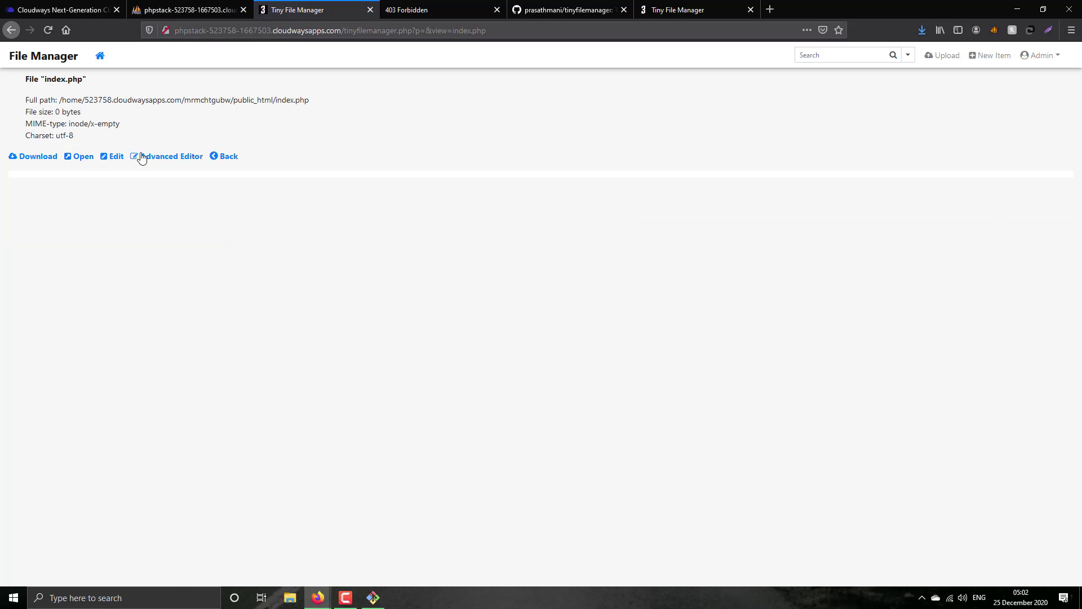
left_click(187, 156)
left_click(169, 86)
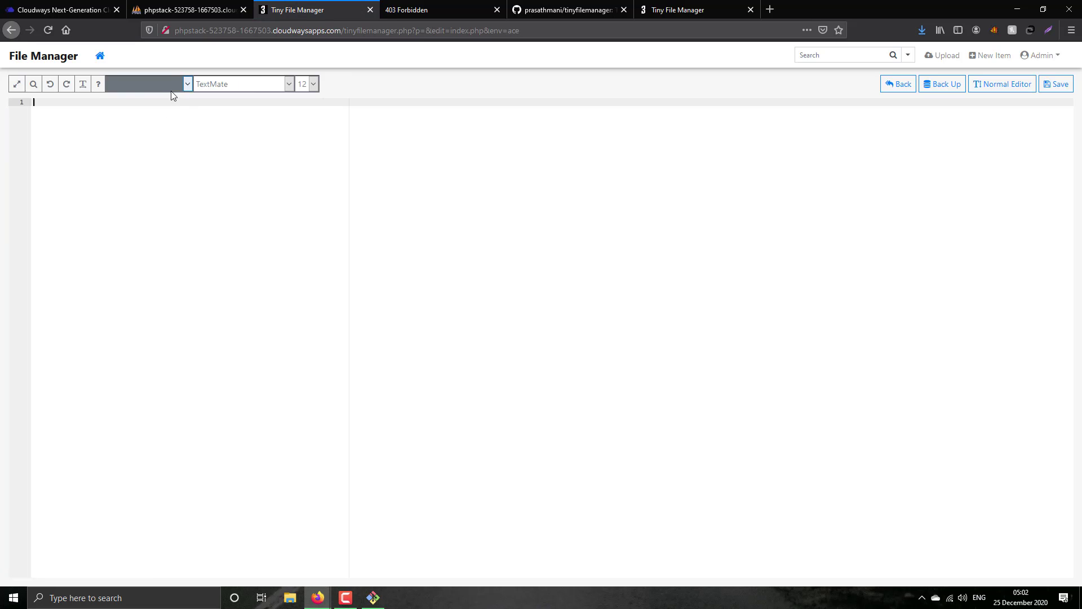
type("php")
key("Down")
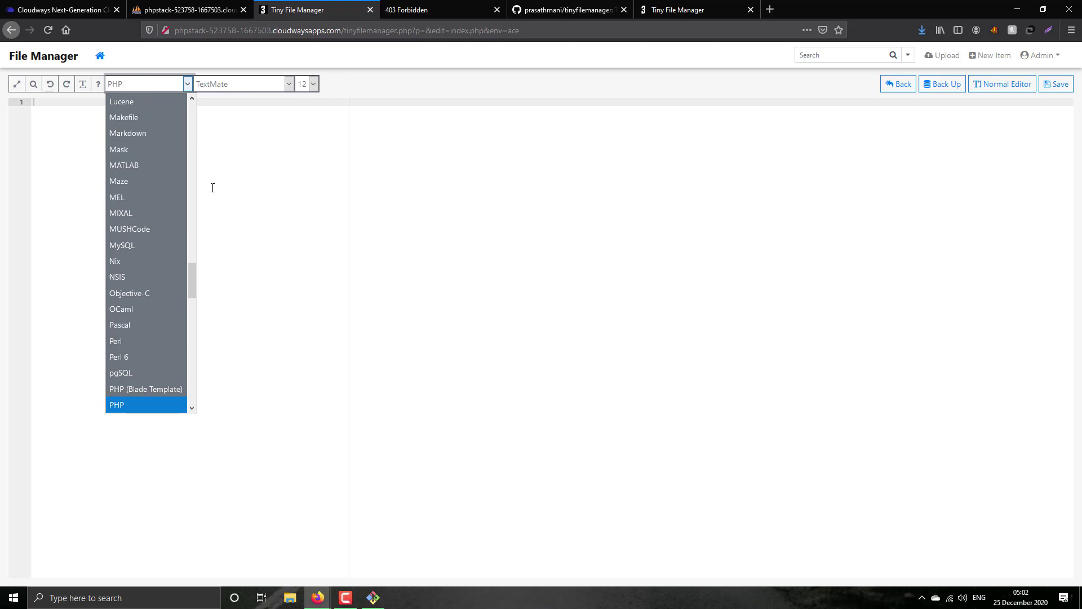
key("Return")
left_click(259, 84)
scroll(235, 258, "down", 1)
scroll(237, 259, "down", 6)
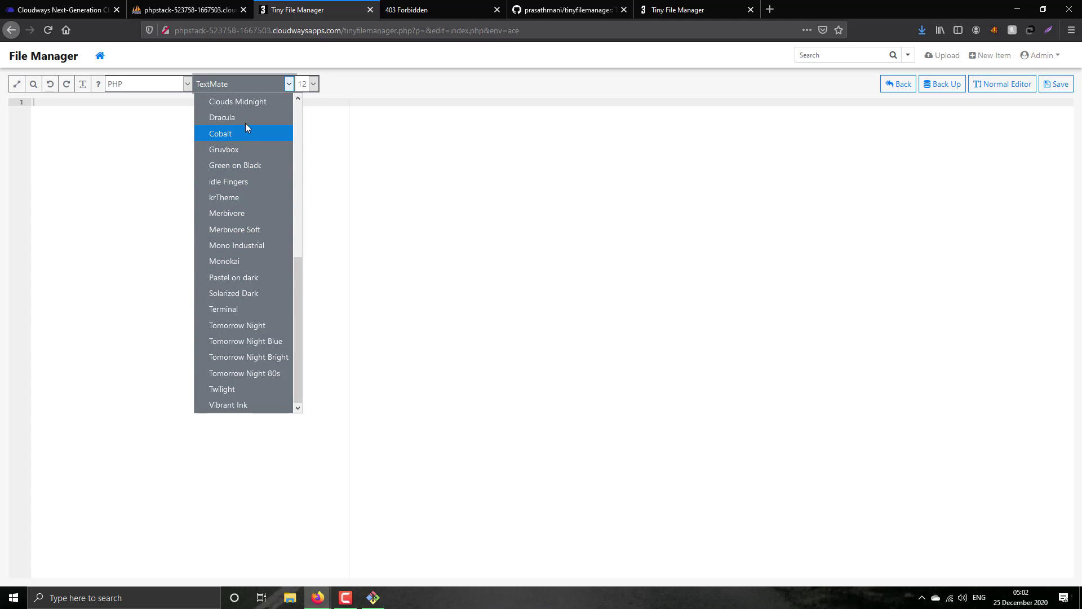
left_click(244, 117)
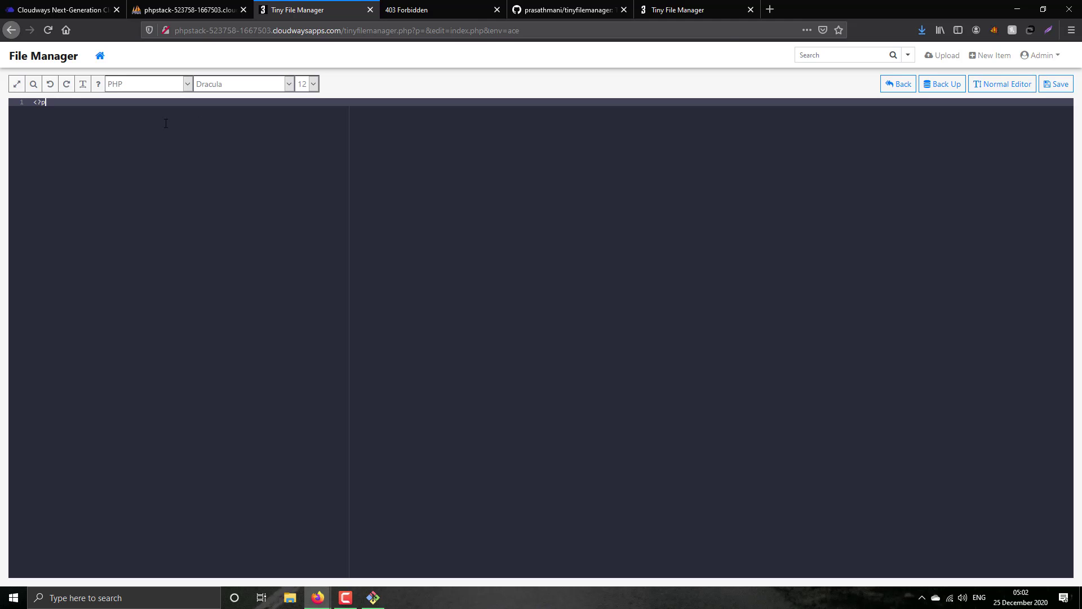
Write a PHP block starting $conn = mysqli_connect('localhost','
type("hp")
key("Return")
key("Return")
key("Return")
type("?>")
key("Up")
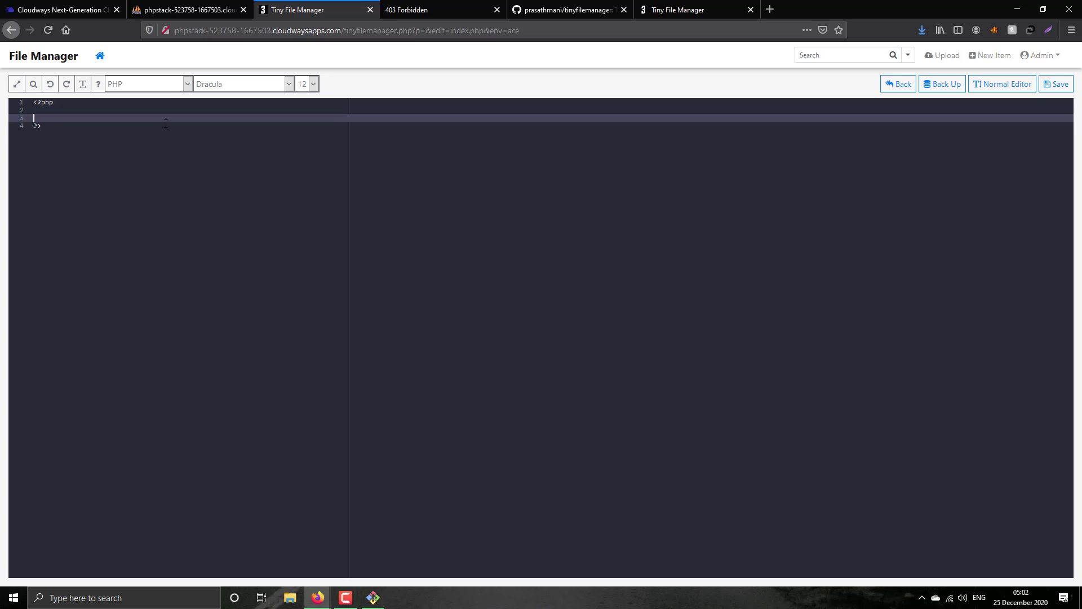
key("Up")
key("Return")
type("$")
key("BackSpace")
type("conn = mysqli_connect('localhost','")
Complete the mysqli_connect call with the MySQL credentials copied from Cloudways Access Details
left_click(62, 10)
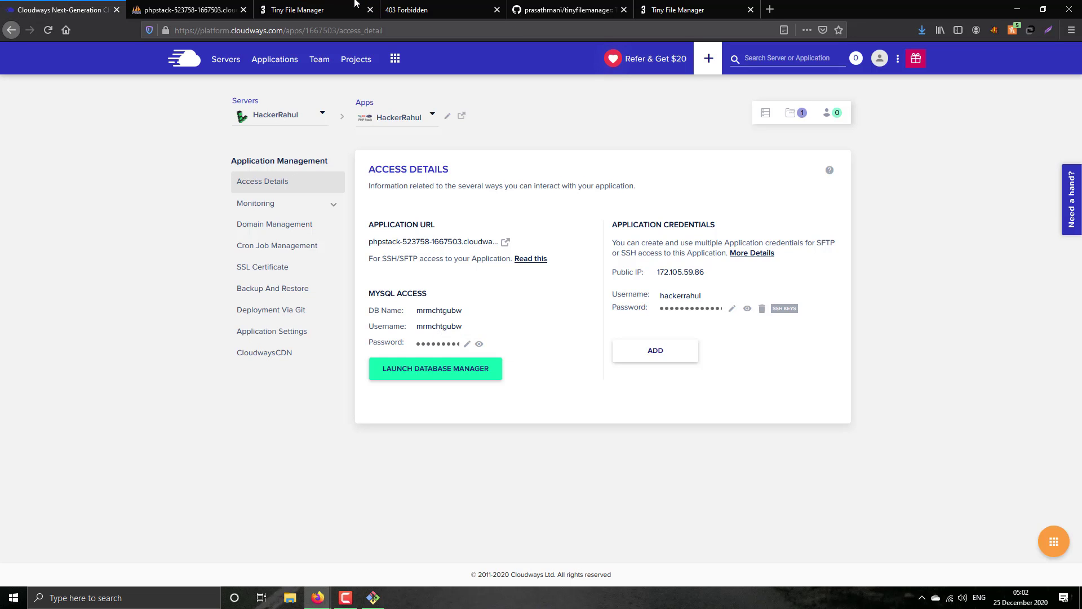
left_click(317, 6)
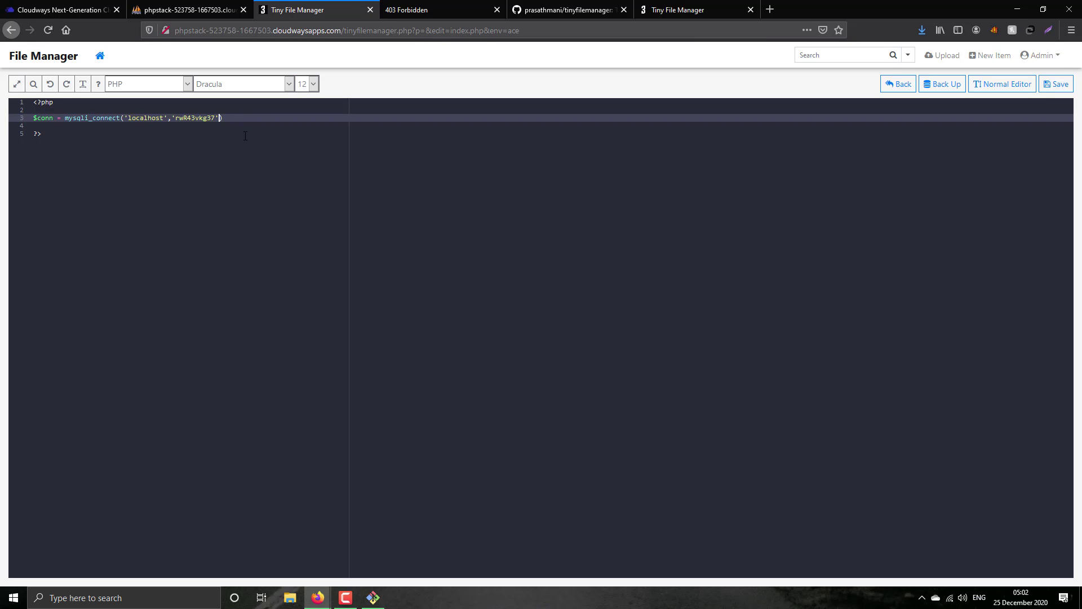
key("ctrl+1")
left_click(449, 341)
left_click(324, 6)
type("'")
key("ctrl+v")
type(",")
key("ctrl+1")
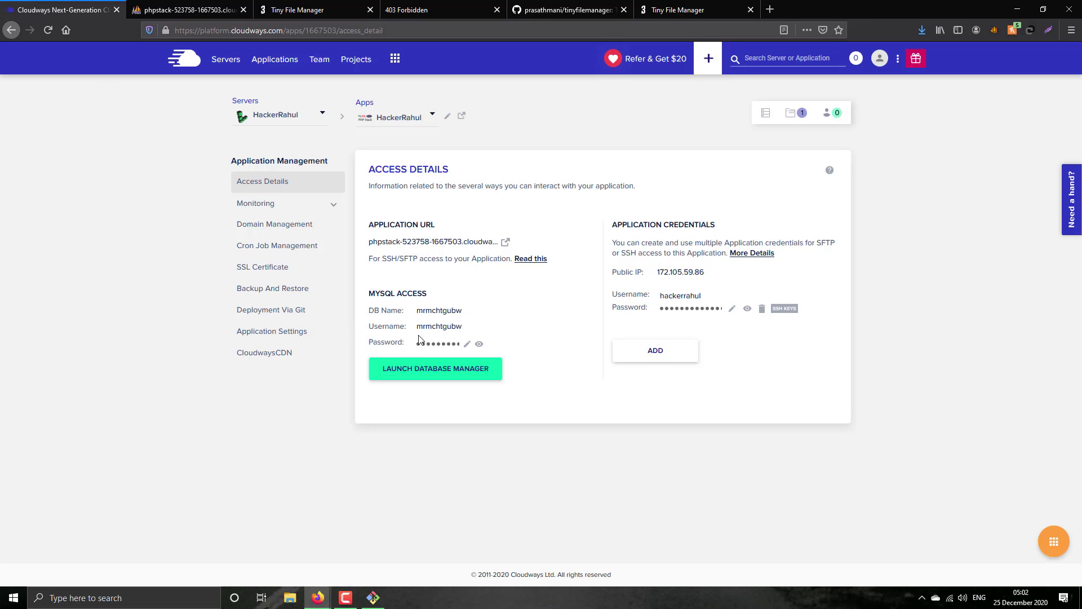
left_click(304, 4)
type("'")
key("ctrl+v")
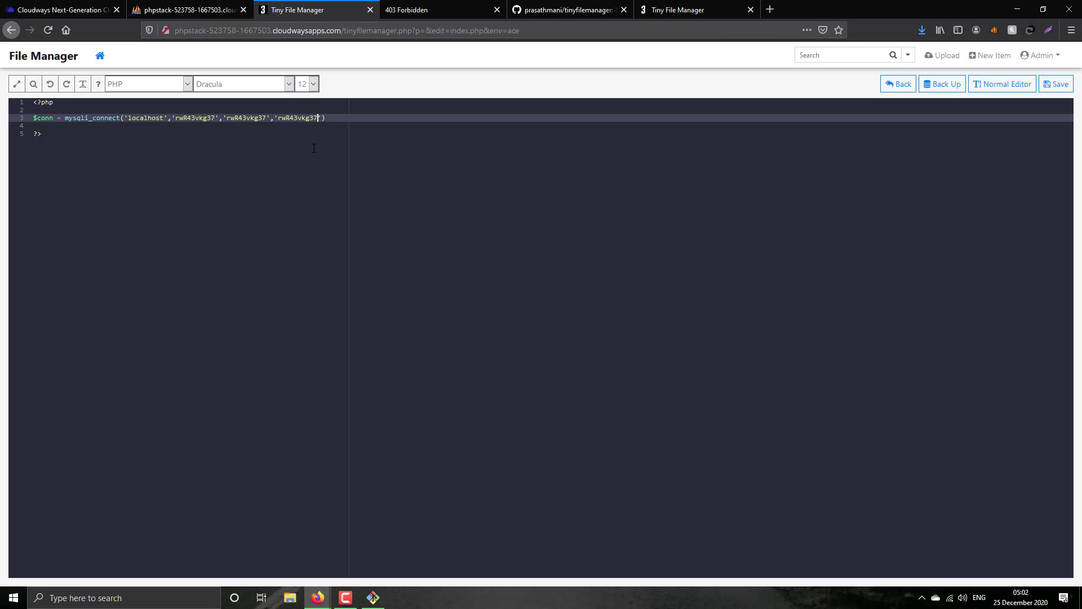
type(";")
Add if(!$conn) echoing "Not Connected" and an else echoing "Connection Successfull"
key("Return")
key("Return")
type("i")
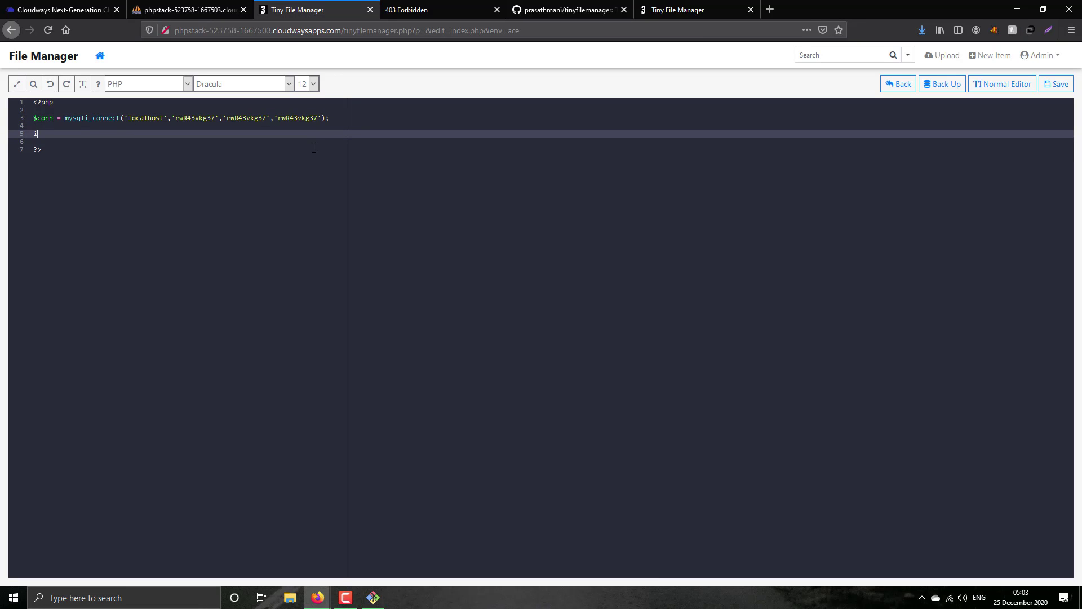
type("f(!conn")
key("Left")
key("Left")
key("Left")
key("Left")
type("$")
type("{")
key("Return")
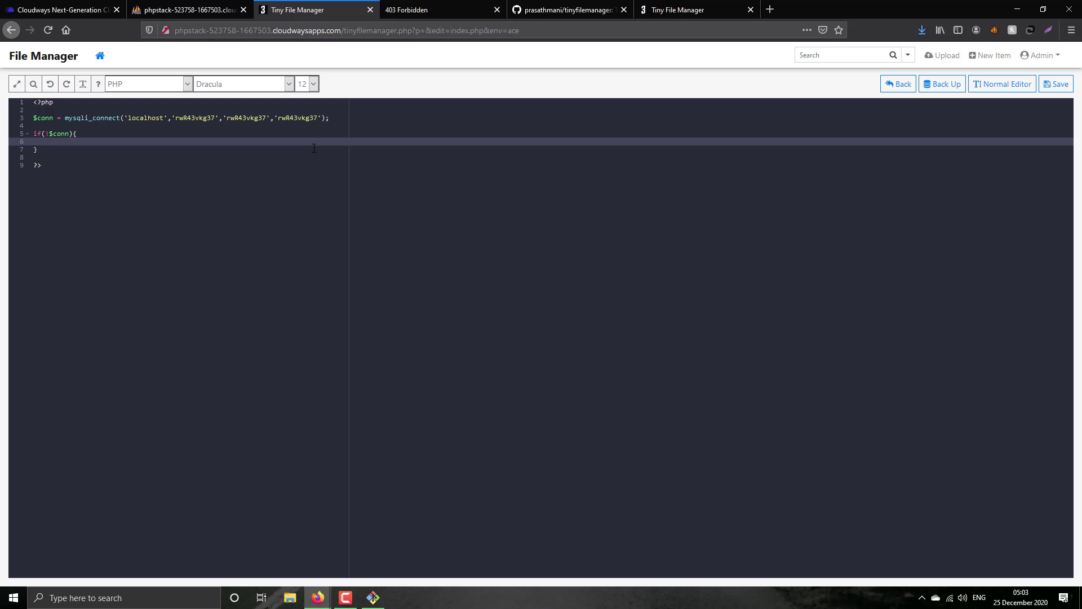
type("echo \"Not Connected\";")
left_click(314, 149)
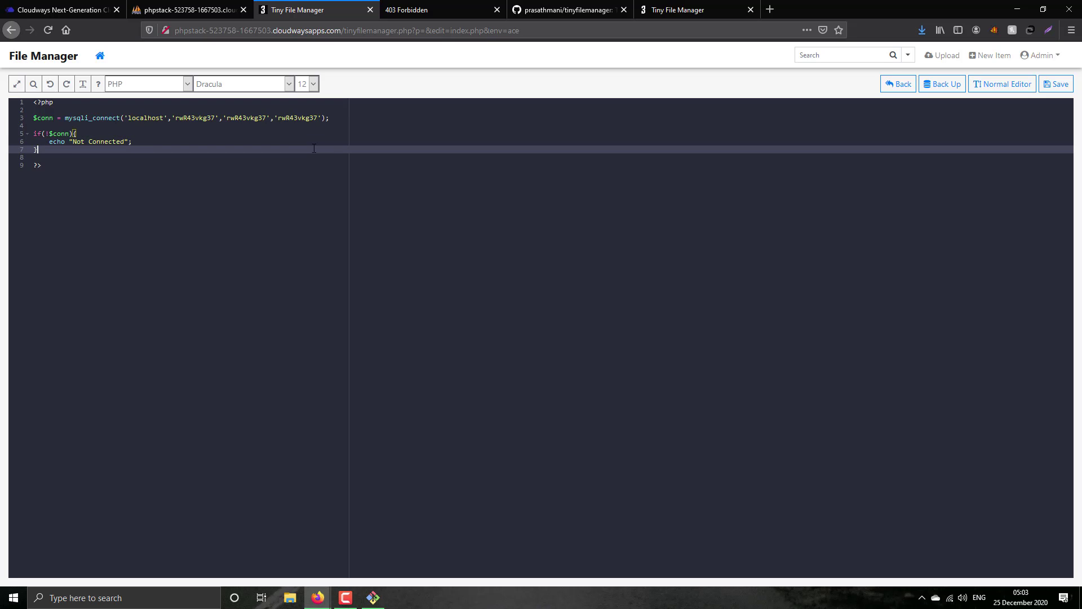
type("else{")
key("Return")
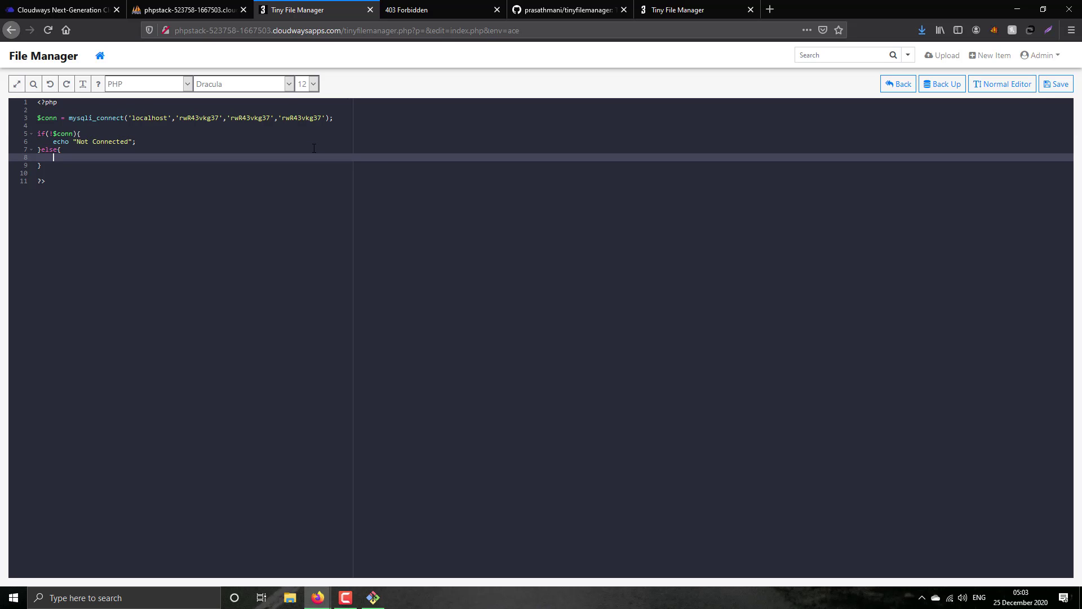
type("echo \"Connection Successfull\";")
Wrap both echo messages in <h1></h1> tags using multiple cursors and save index.php
left_click(77, 142)
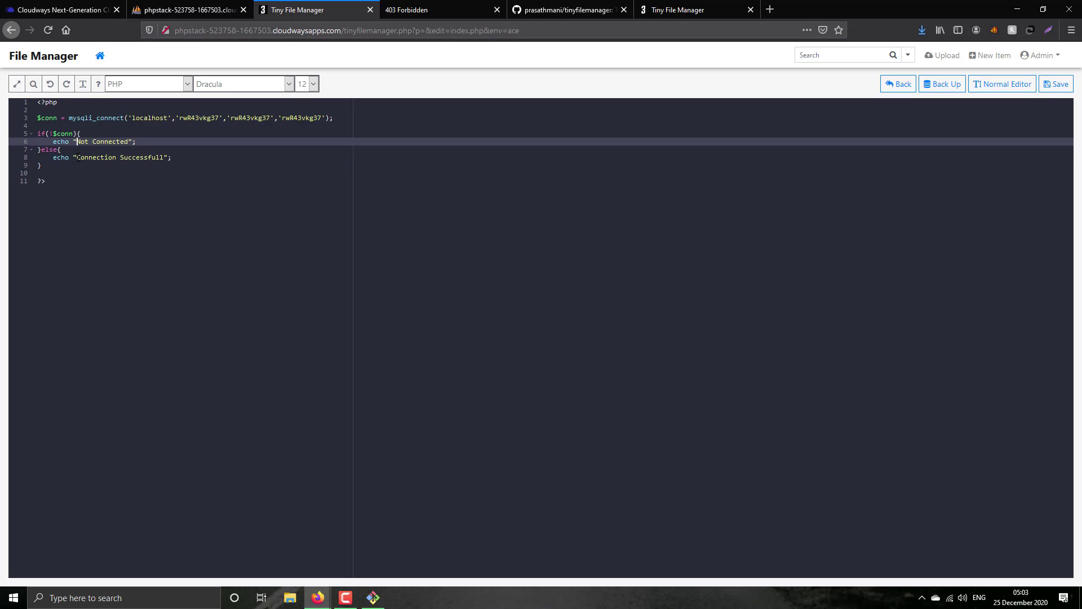
key("Down")
key("Down")
type("<h1>")
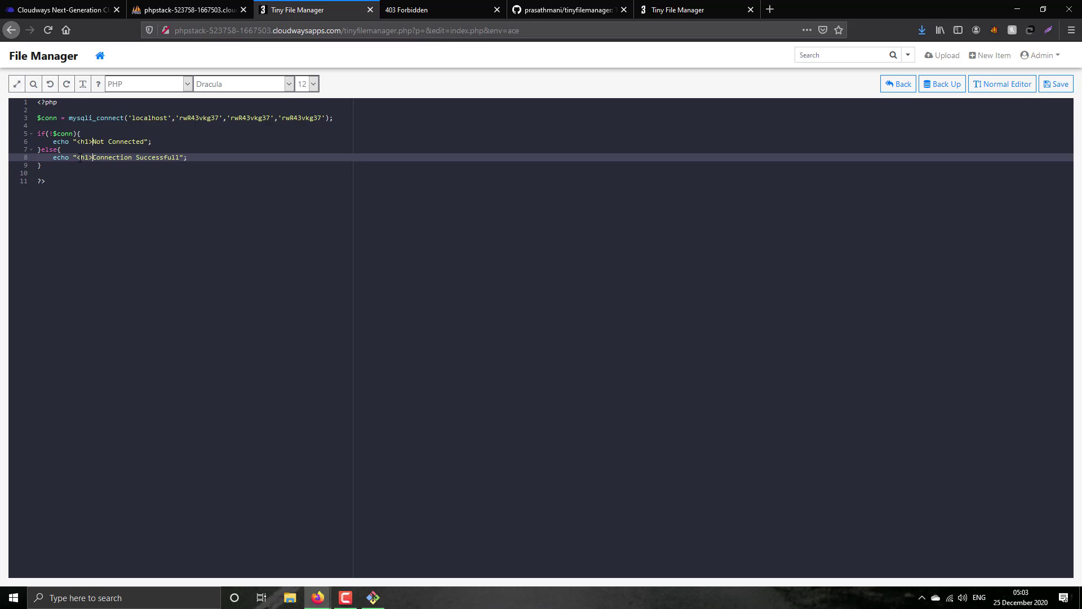
key("ctrl+plus")
key("ctrl+plus")
key("ctrl+plus")
key("ctrl+plus")
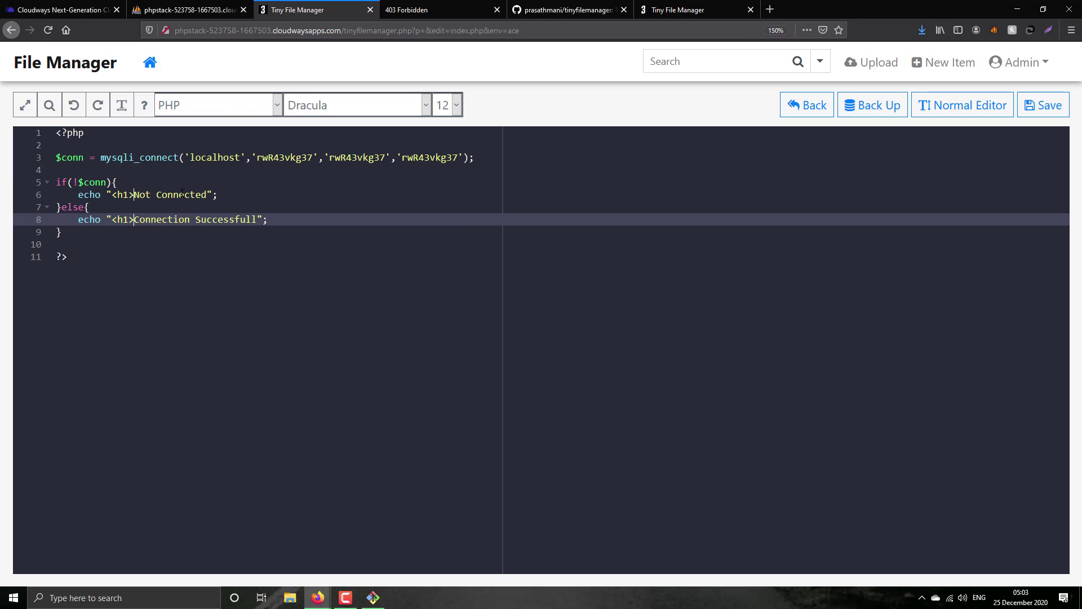
left_click(208, 195)
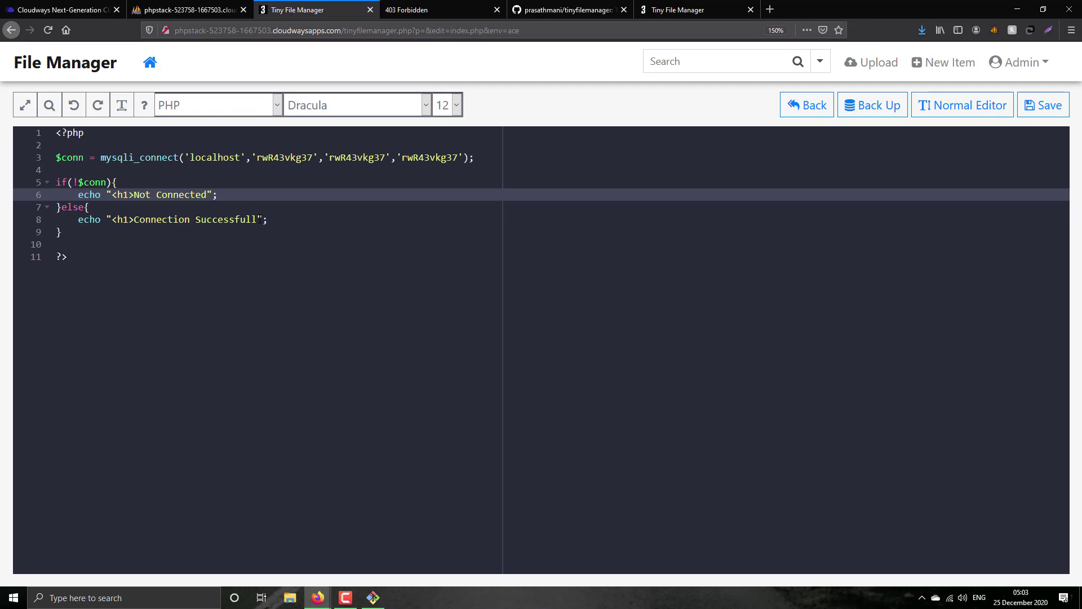
left_click(259, 219, "ctrl")
type("</h1>")
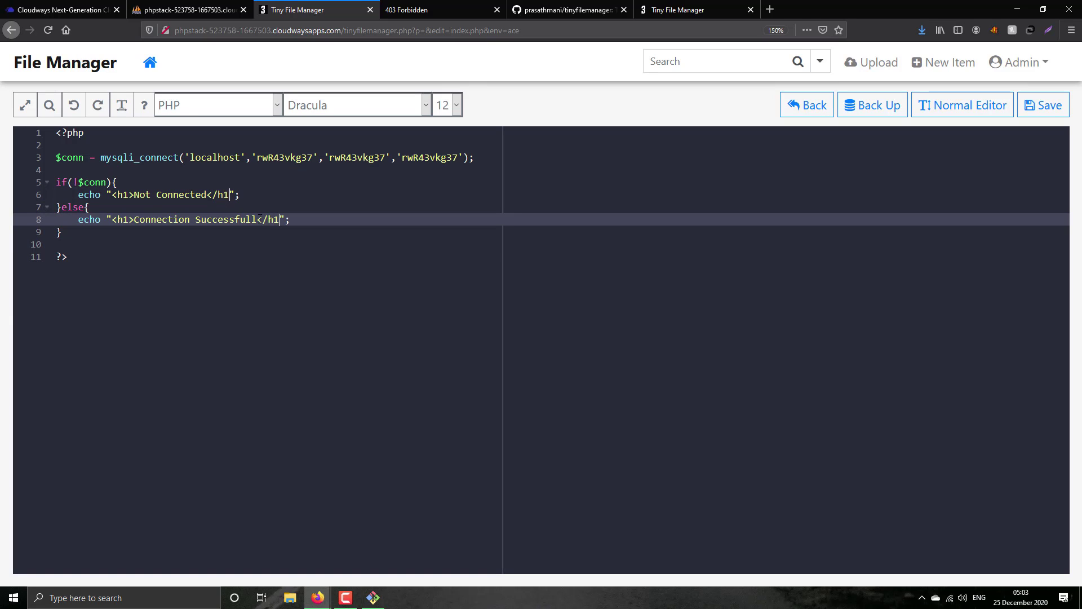
key("ctrl+s")
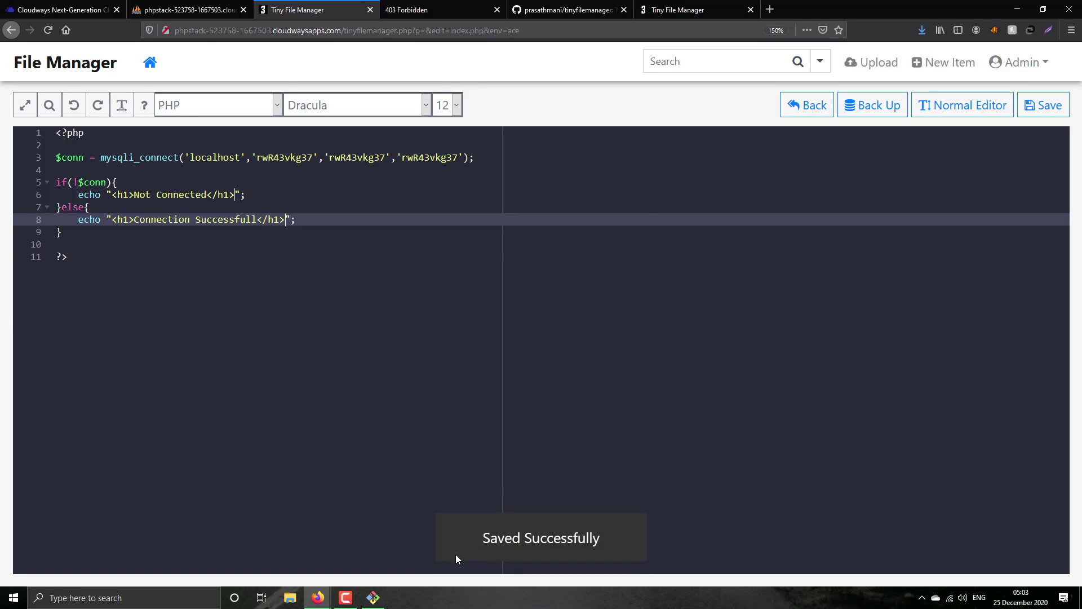
triple_click(609, 537)
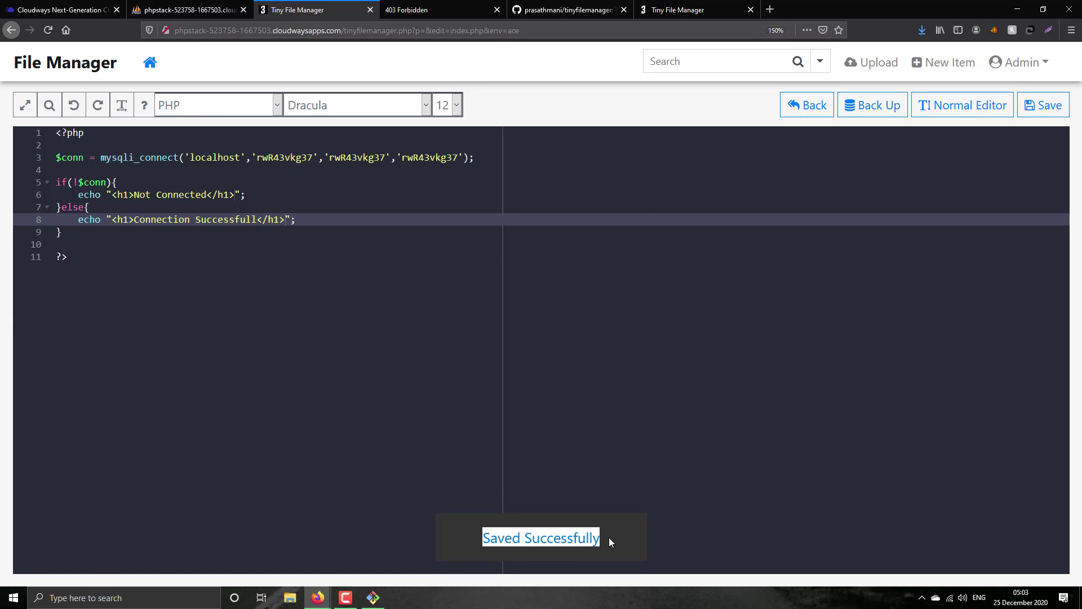
Reload the site page and confirm it shows the Not Connected heading
left_click(476, 4)
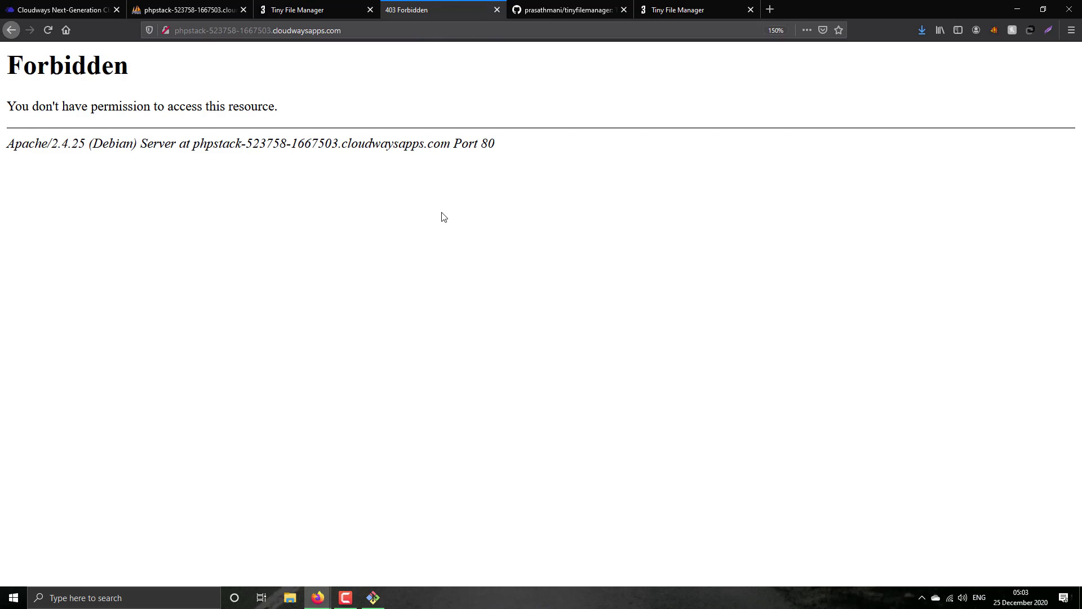
key("F5")
left_click_drag(3, 74, 252, 74)
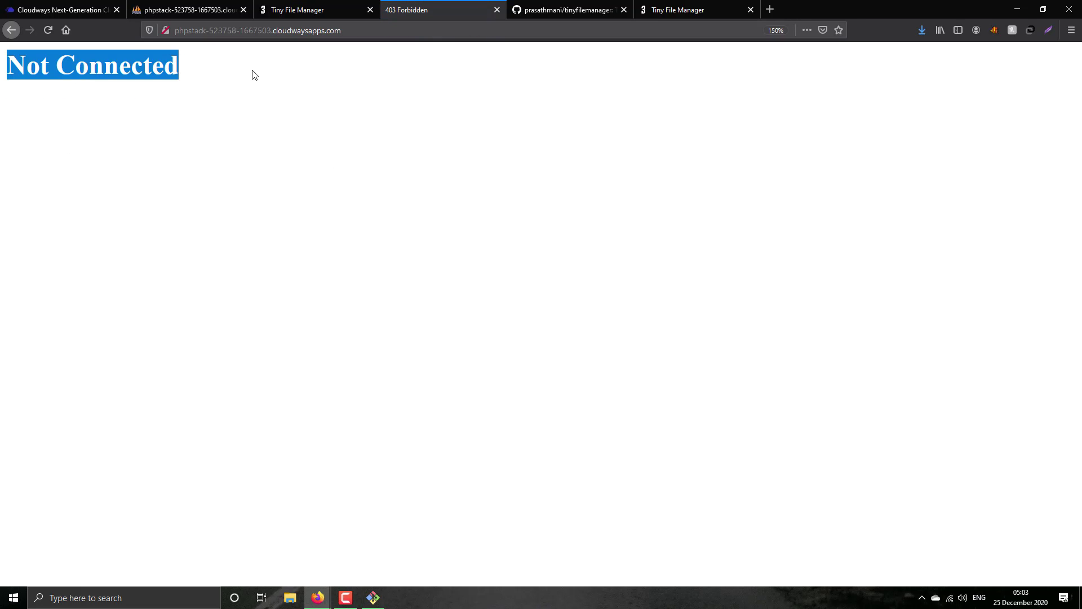
left_click(252, 74)
Reveal the MySQL password on the Cloudways Access Details page and copy it
left_click(81, 4)
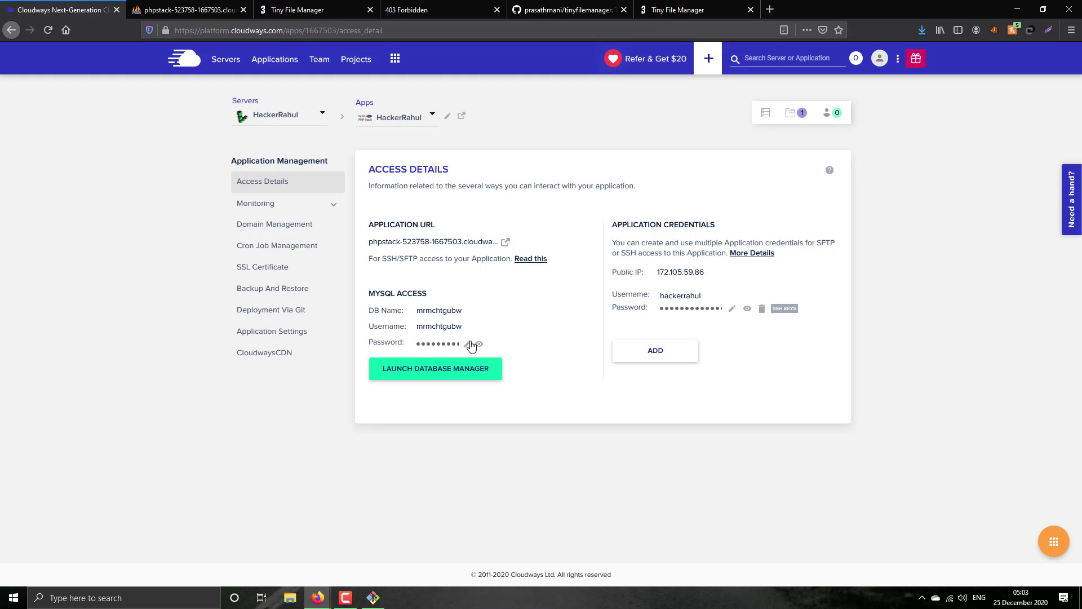
left_click(305, 9)
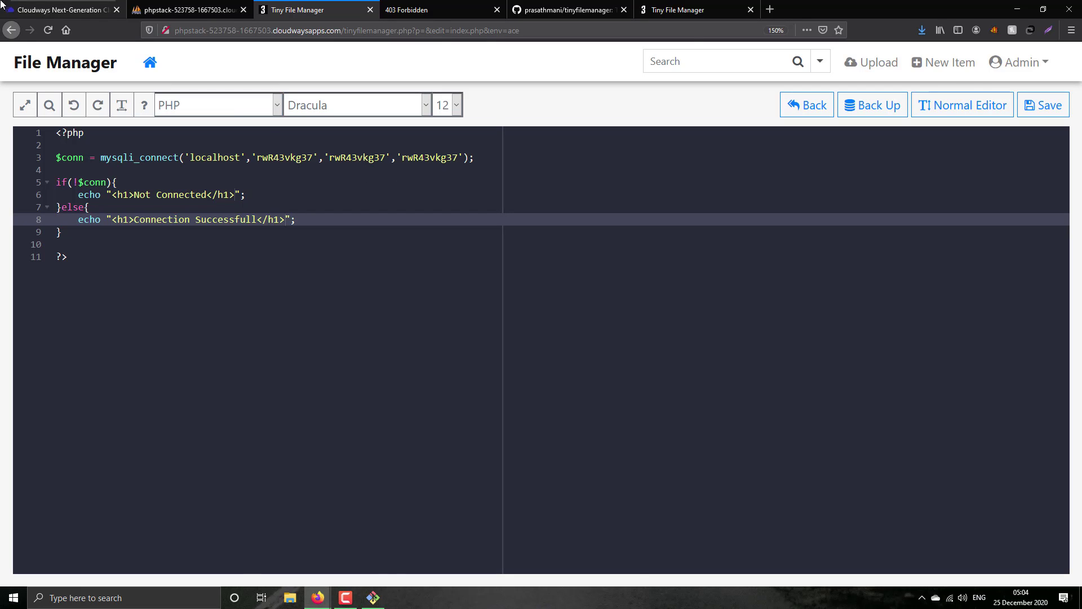
left_click(62, 9)
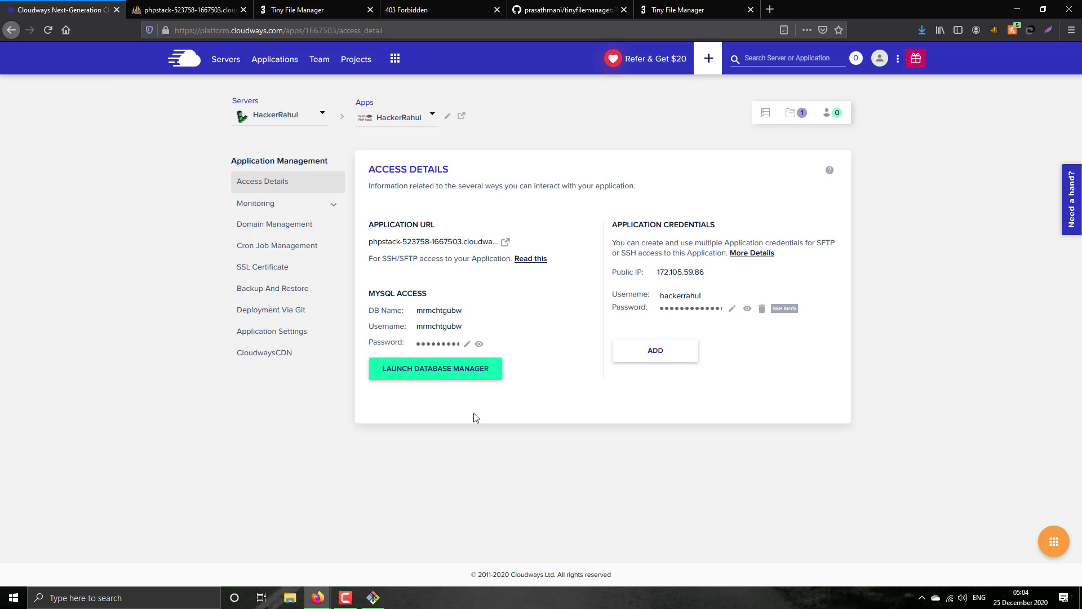
left_click(479, 345)
left_click(445, 344)
Copy the MySQL username from the Cloudways Access Details page
left_click(309, 8)
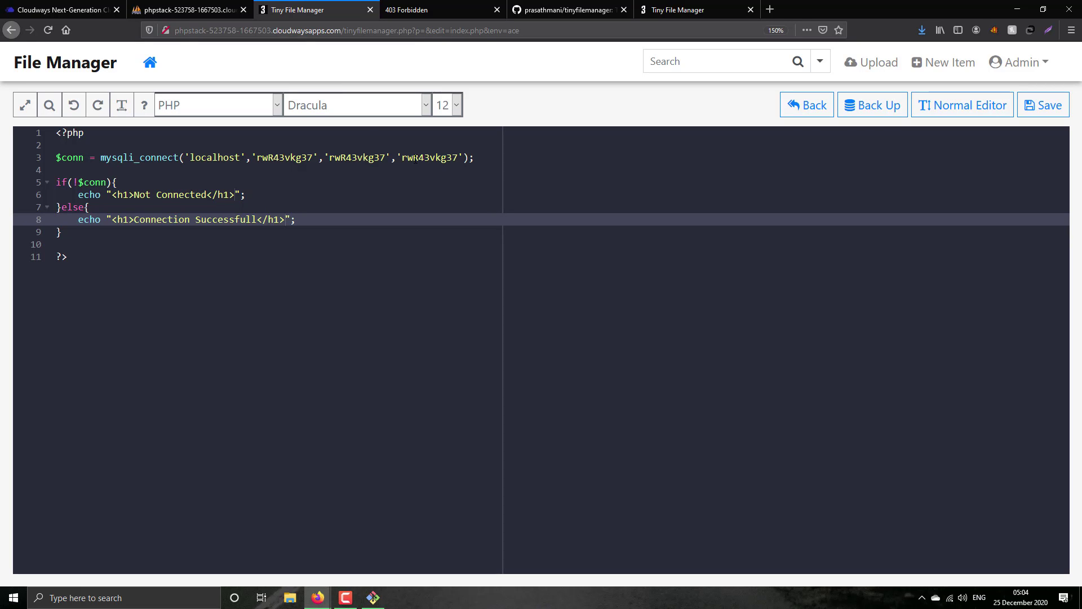
left_click(59, 9)
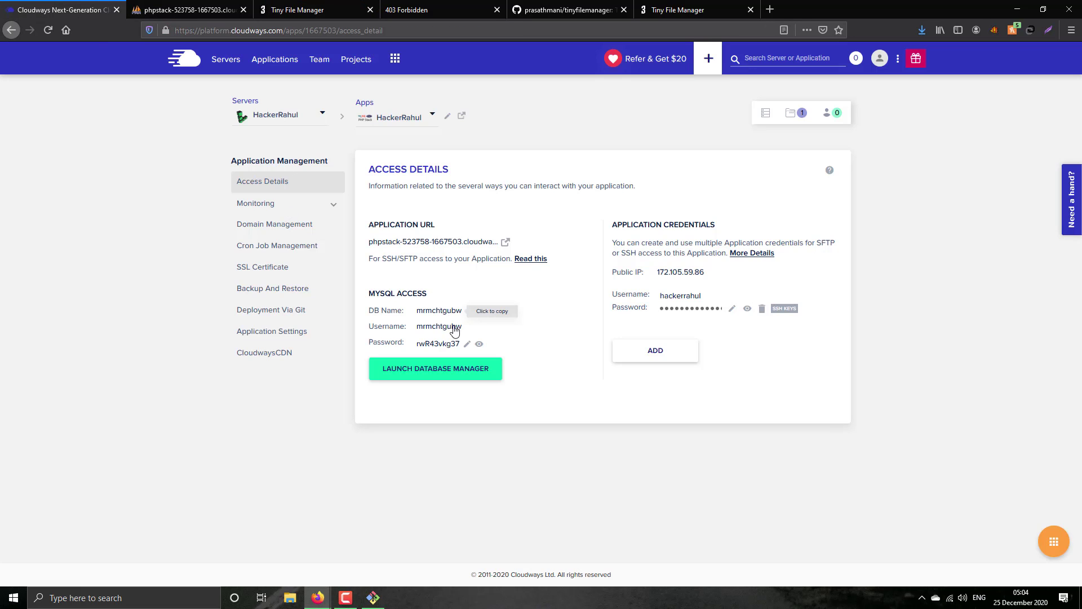
left_click(442, 327)
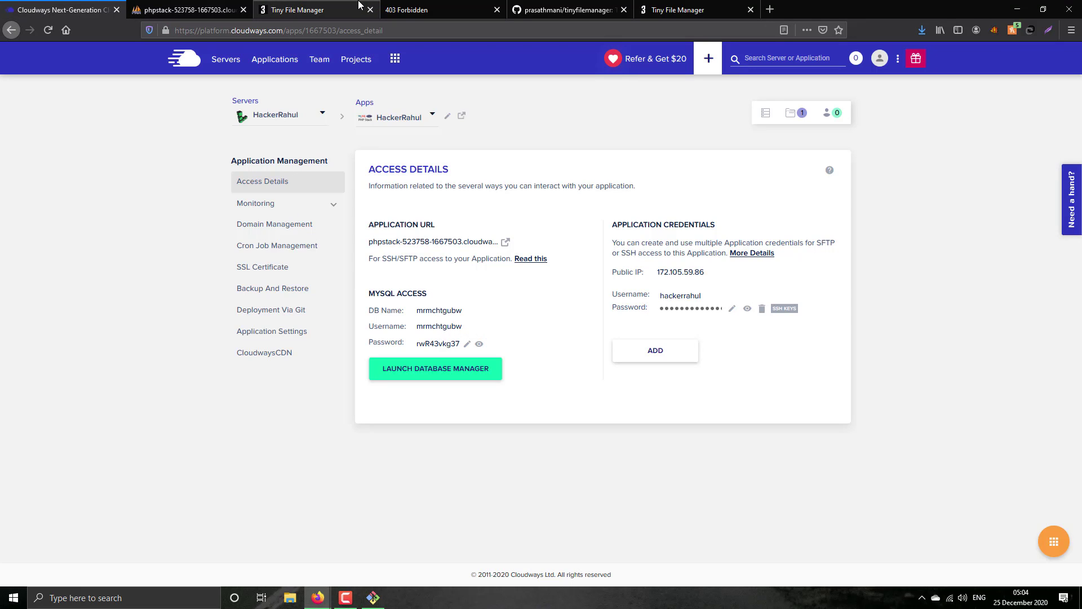
Replace the second and fourth mysqli_connect arguments in index.php with the MySQL username
left_click(304, 10)
double_click(292, 161)
type("mrmchtgubw")
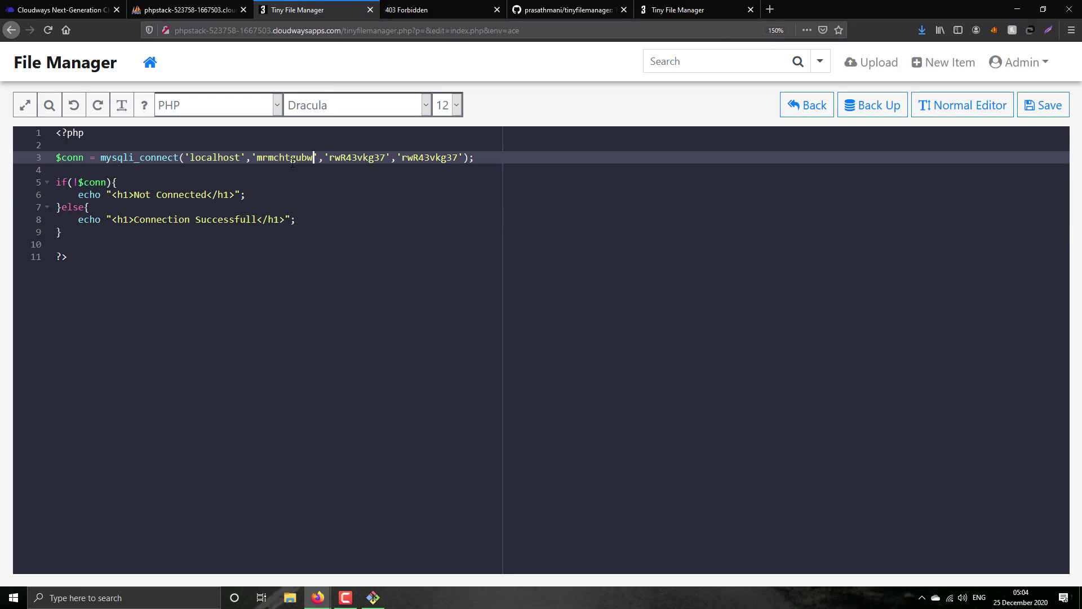
double_click(422, 157)
type("mrmchtgubw")
Reload the site to confirm it shows Connection Successfull, with page zoom reset to 100%
left_click(429, 9)
key("F5")
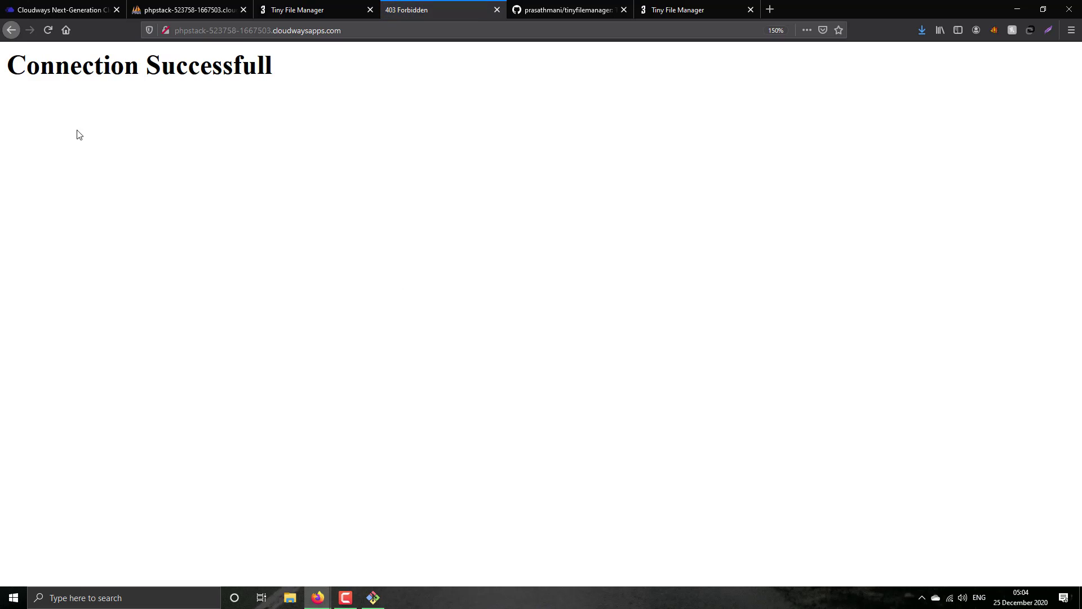
left_click_drag(2, 75, 473, 68)
left_click(473, 68)
left_click(776, 30)
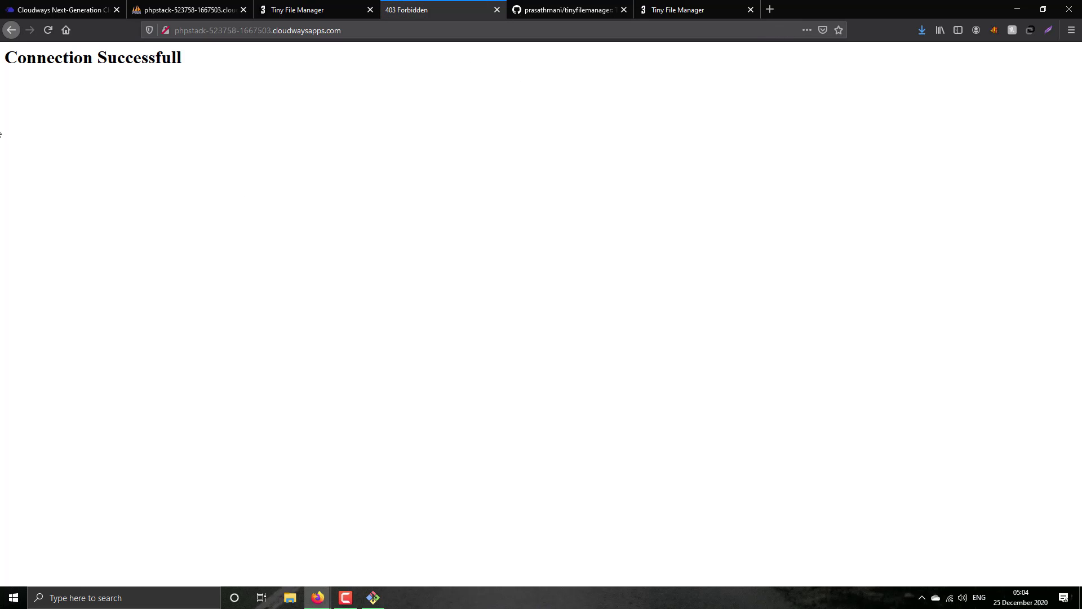
left_click_drag(1, 65, 319, 62)
left_click(319, 62)
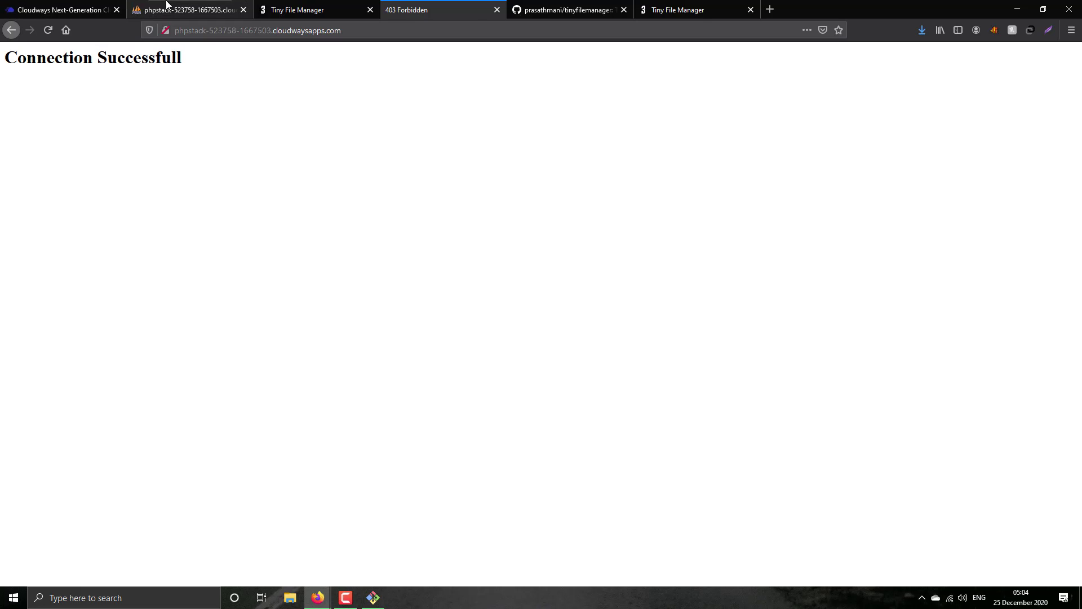
Check the phpMyAdmin and editor tabs, then select the site address and return to Cloudways
left_click(169, 8)
left_click(296, 9)
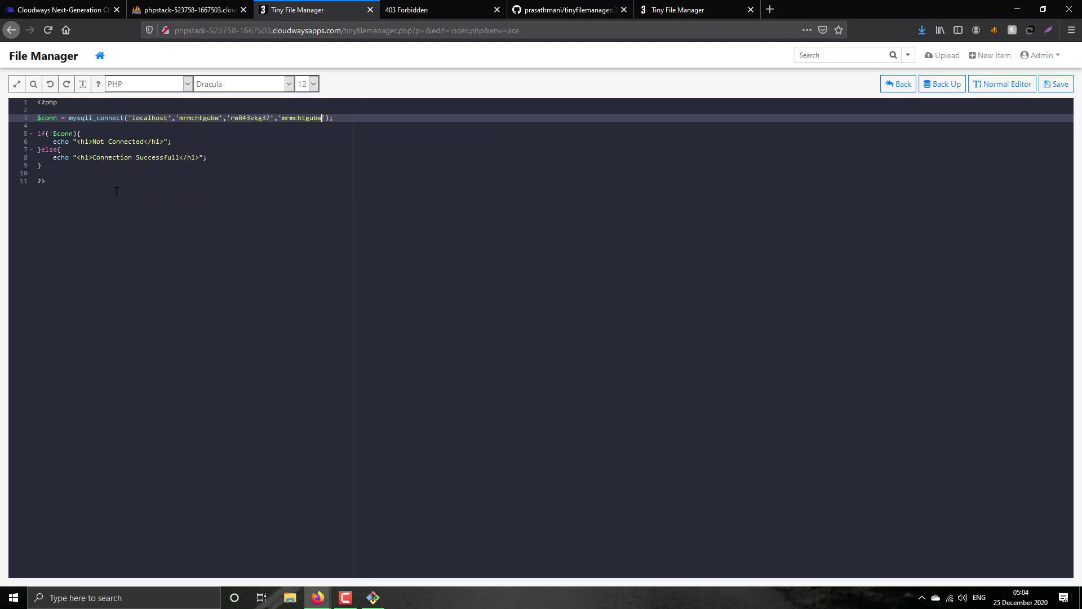
left_click(428, 10)
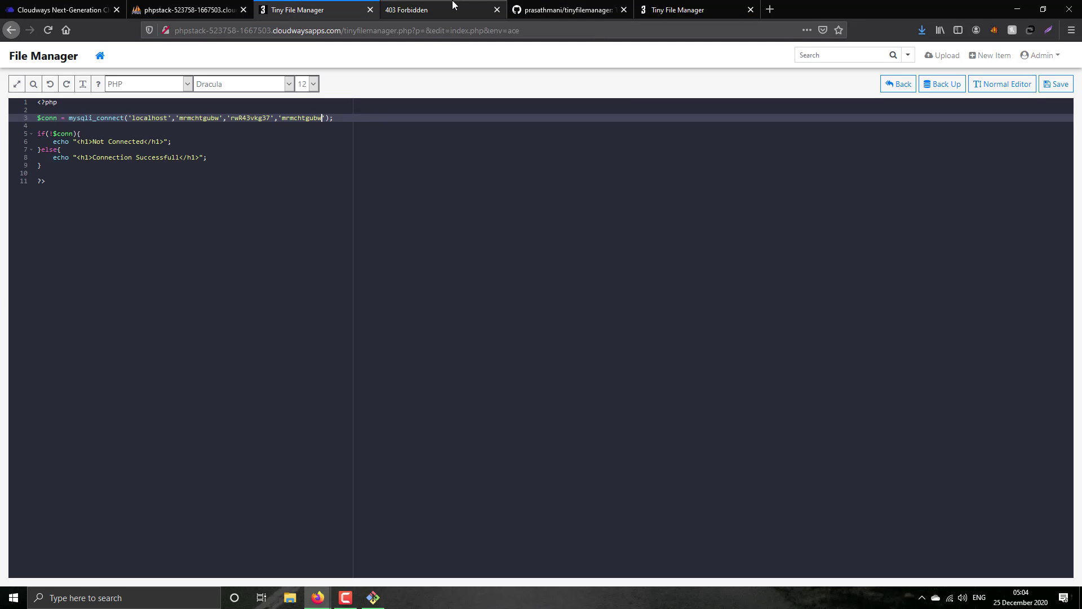
left_click(388, 31)
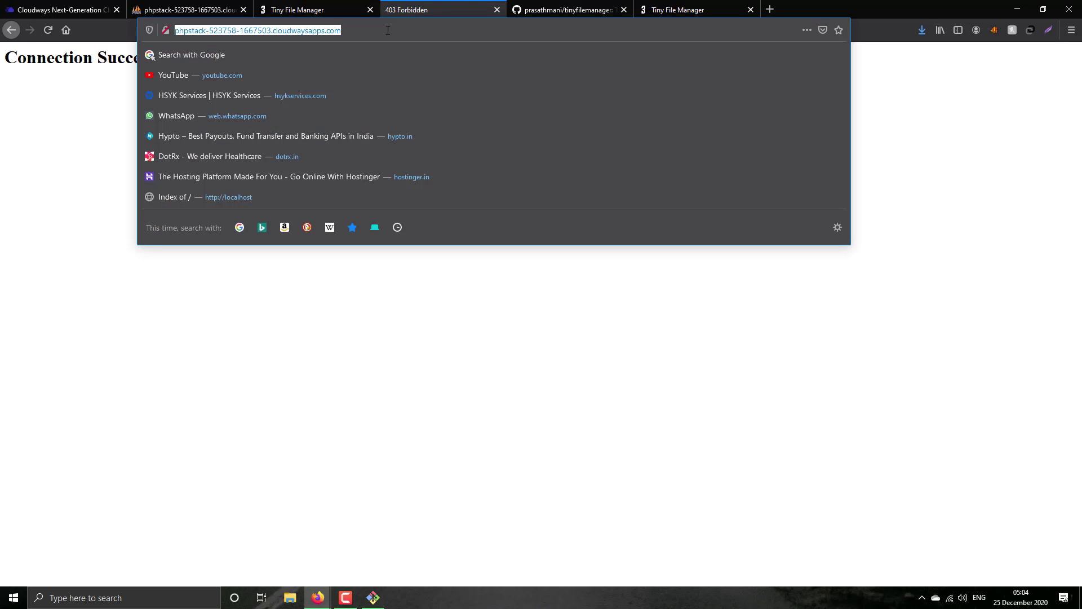
left_click(3, 186)
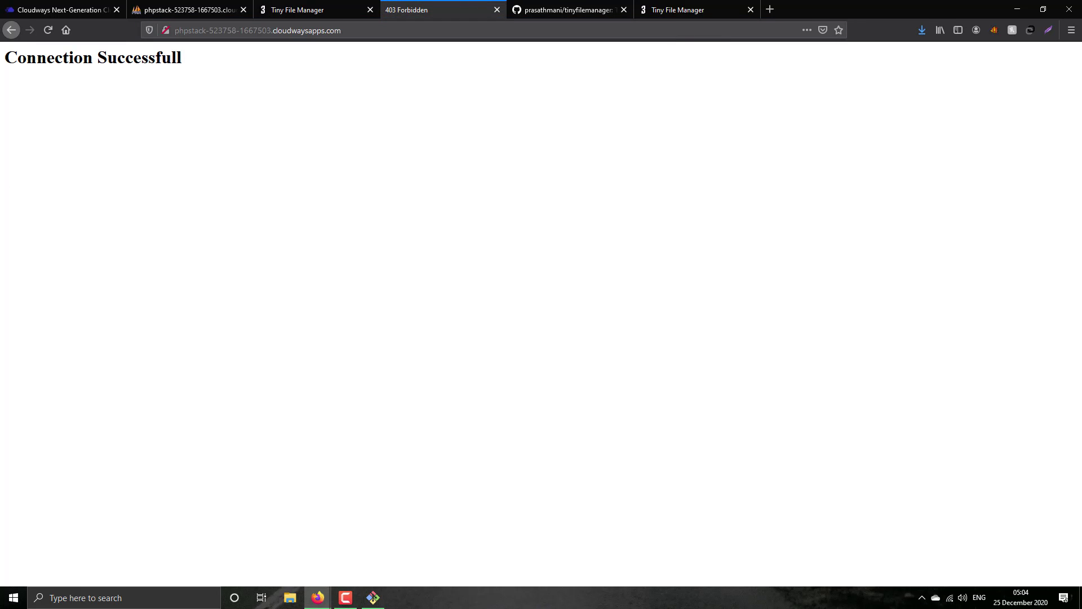
left_click(62, 10)
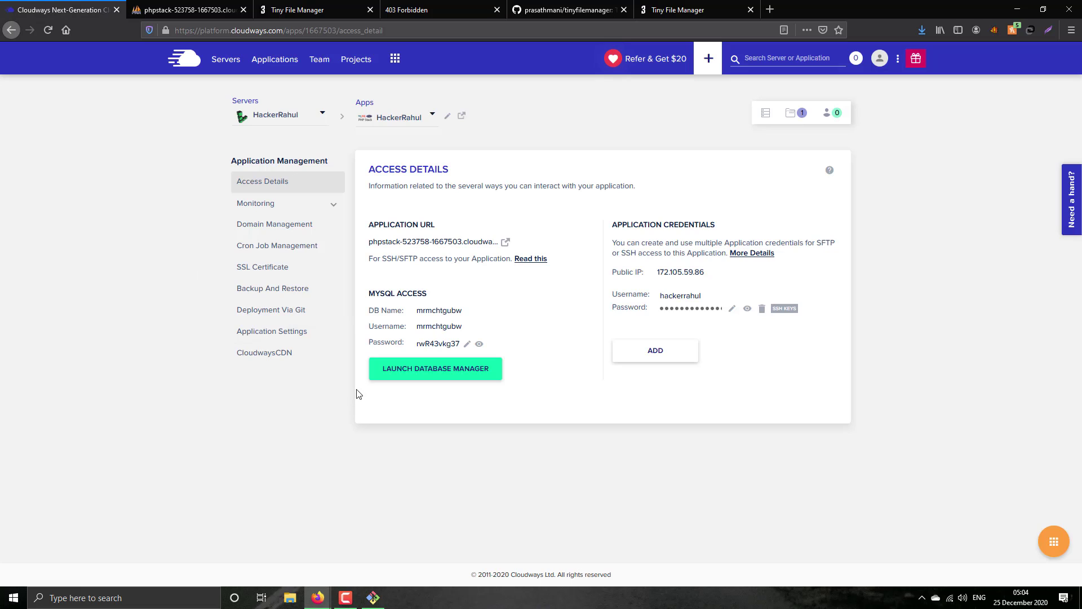